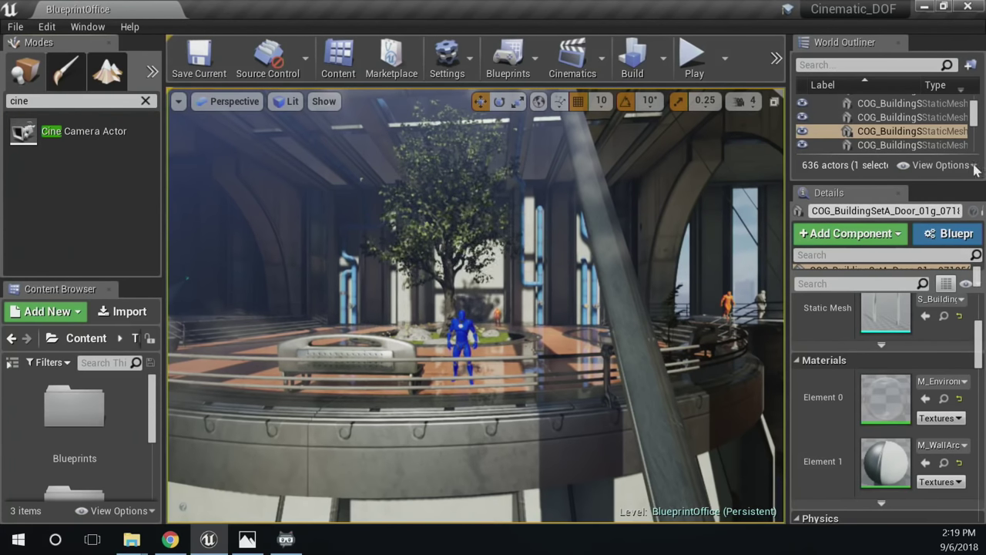
Pilot DOF_Camera_1 in the viewport and turn on its exact camera view
left_click(233, 101)
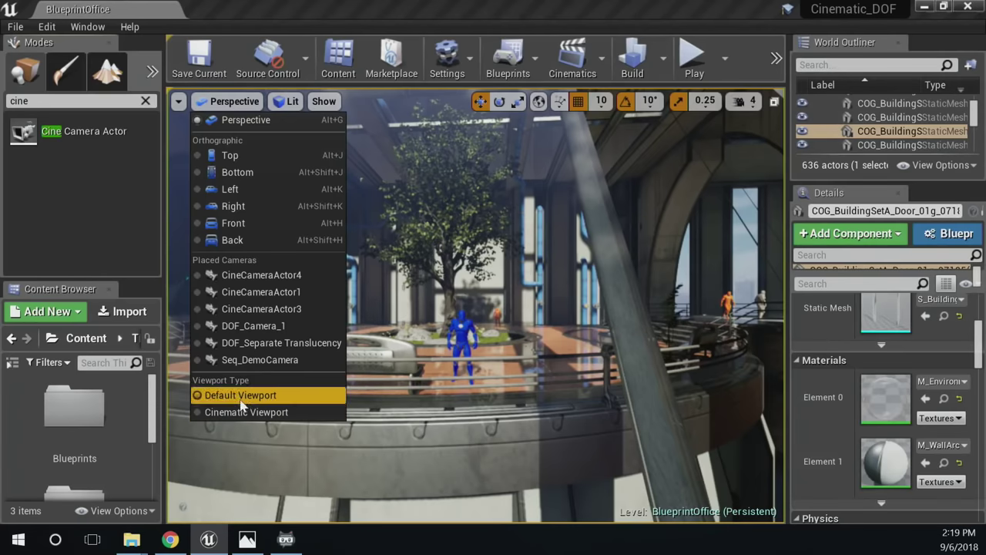
left_click(255, 326)
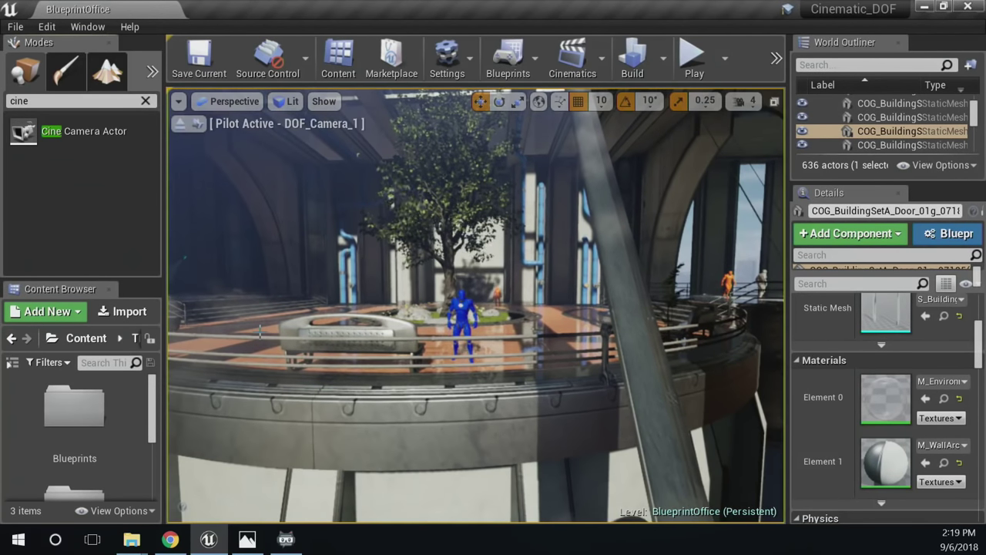
left_click(197, 125)
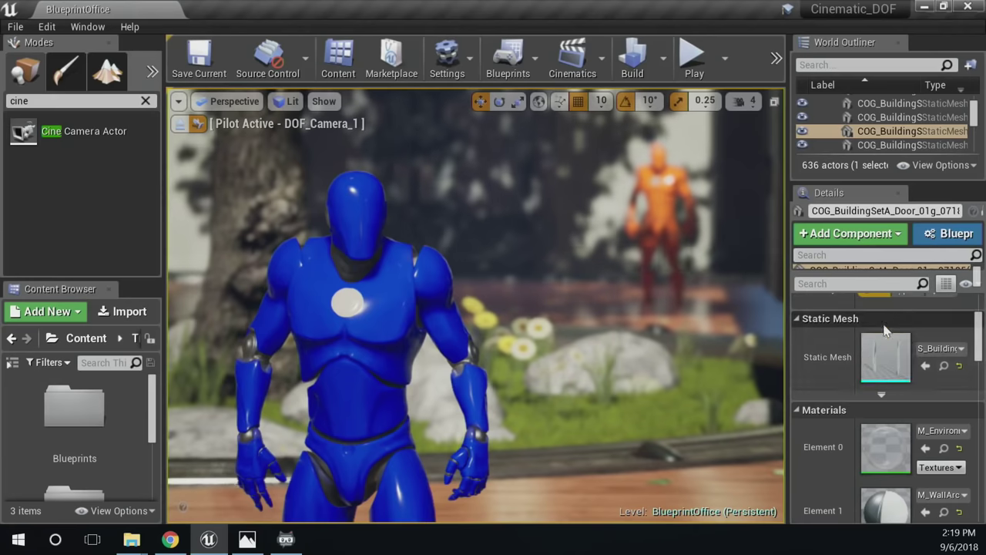
Filter the World Outliner by "dof" and select DOF_Camera_1
left_click(870, 66)
type("dof")
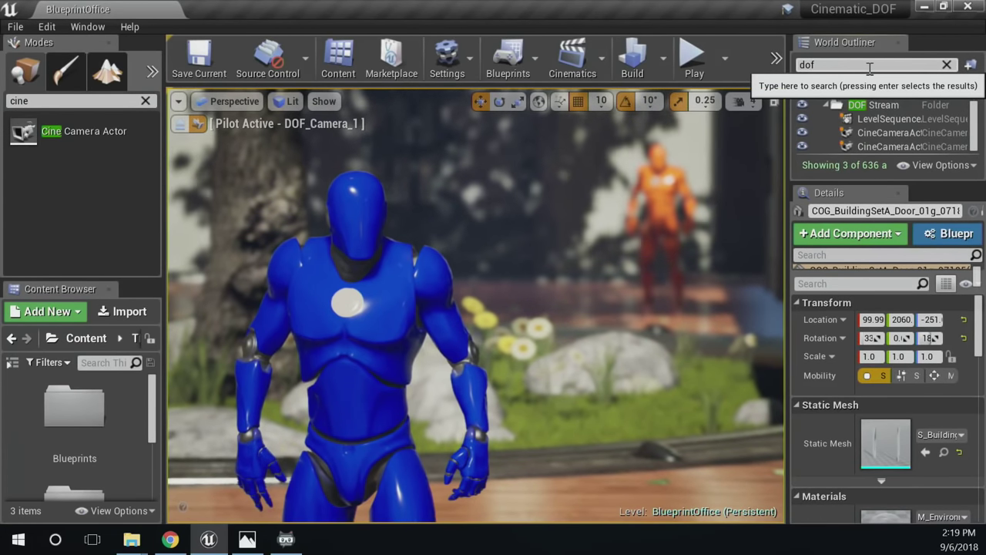
left_click(883, 146)
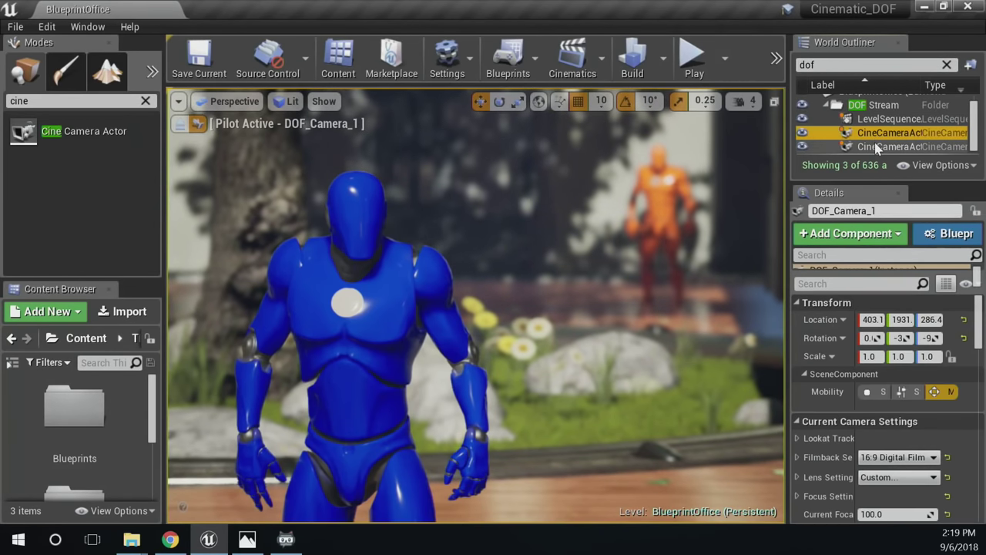
left_click(880, 133)
left_click(877, 137)
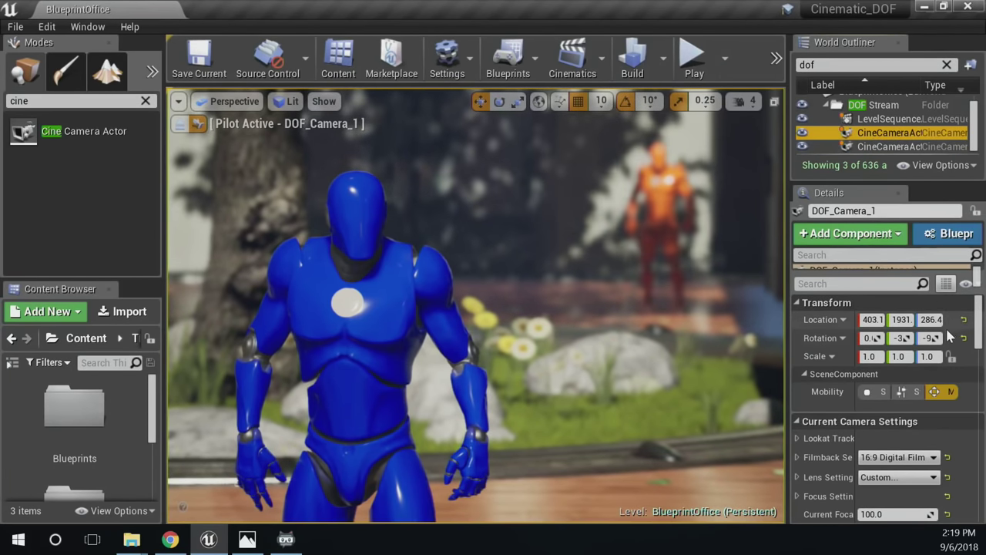
Enlarge the Details area, collapse the Transform section and widen the property names so the camera settings are readable
left_click_drag(872, 185, 869, 115)
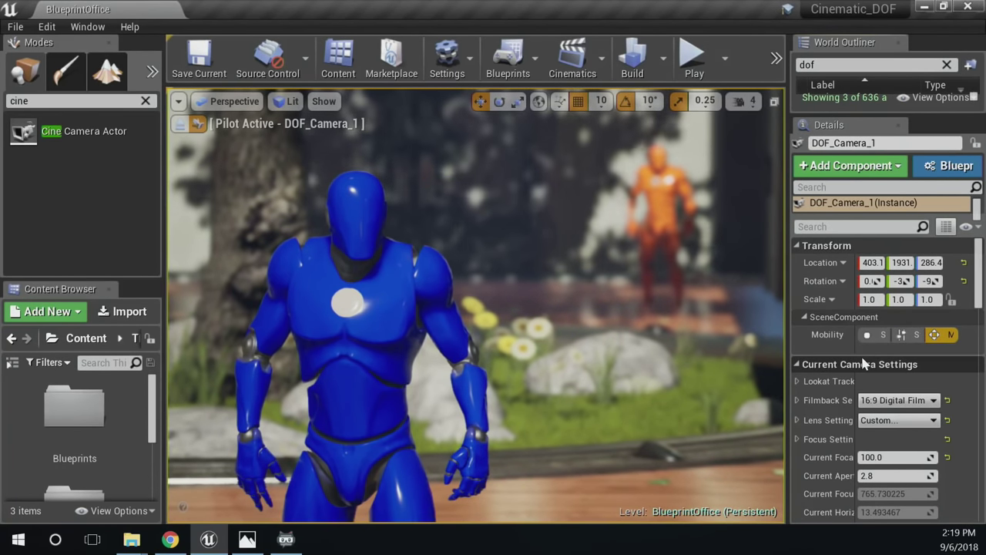
left_click(821, 245)
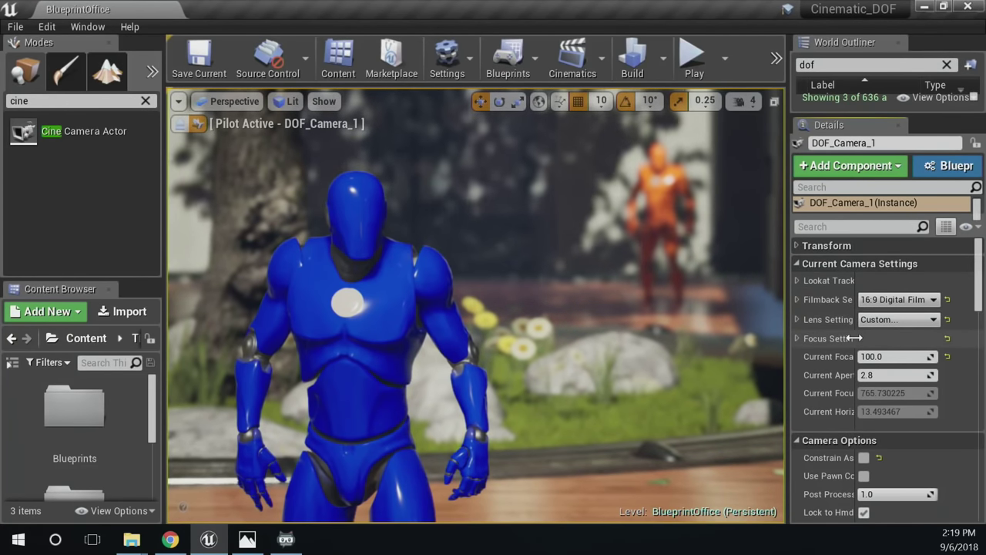
left_click_drag(854, 338, 904, 330)
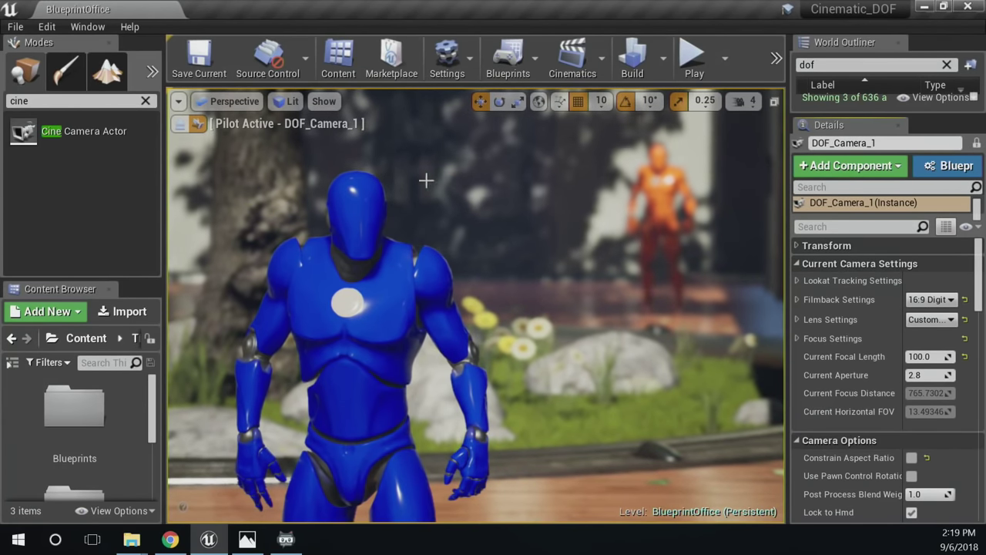
left_click(231, 101)
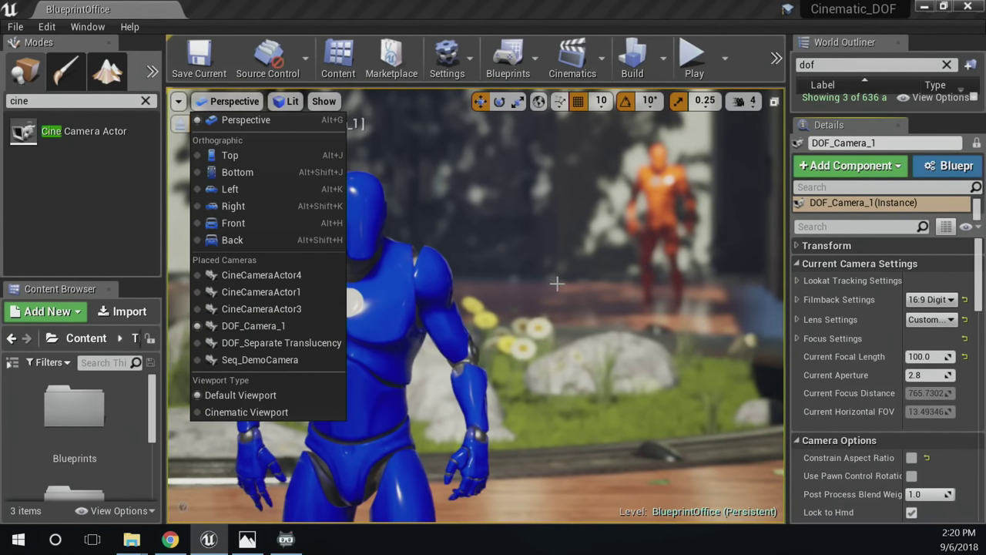
left_click(537, 14)
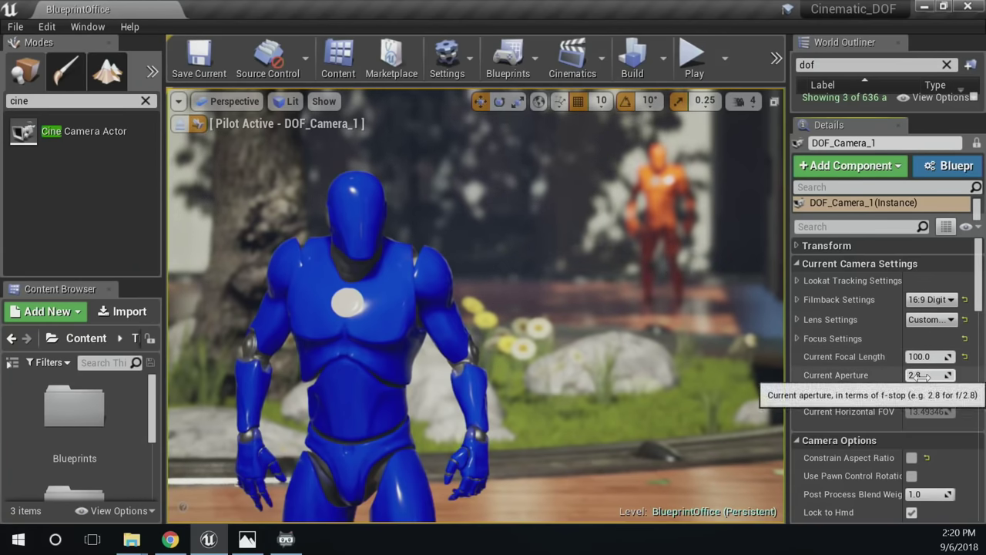
scroll(878, 378, "down", 6)
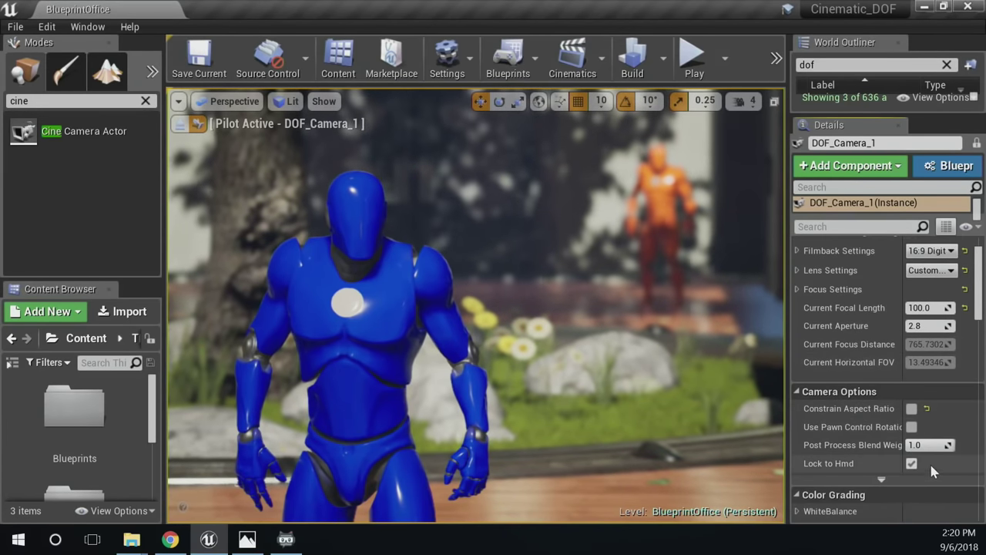
scroll(866, 425, "up", 7)
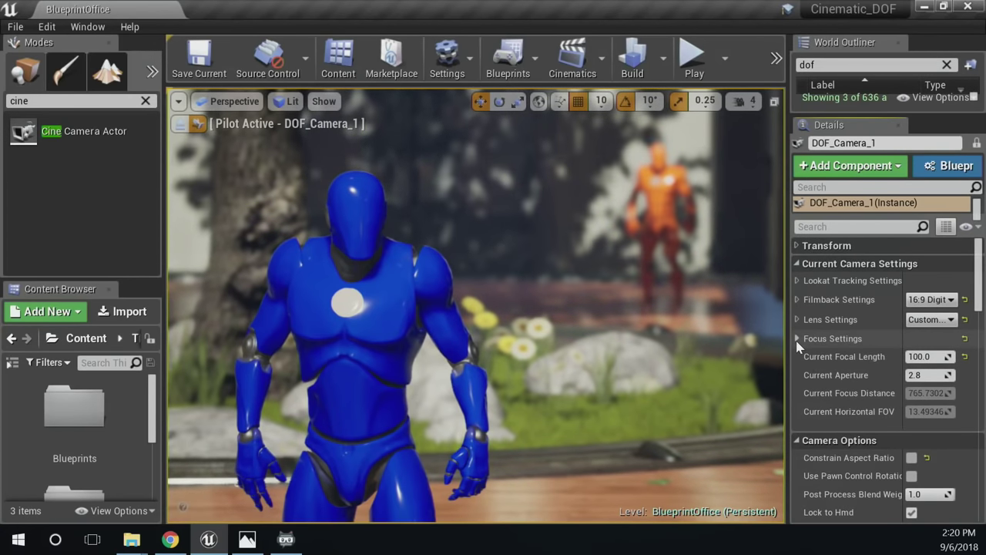
Expand the Focus Settings and Lens Settings of DOF_Camera_1
left_click(799, 338)
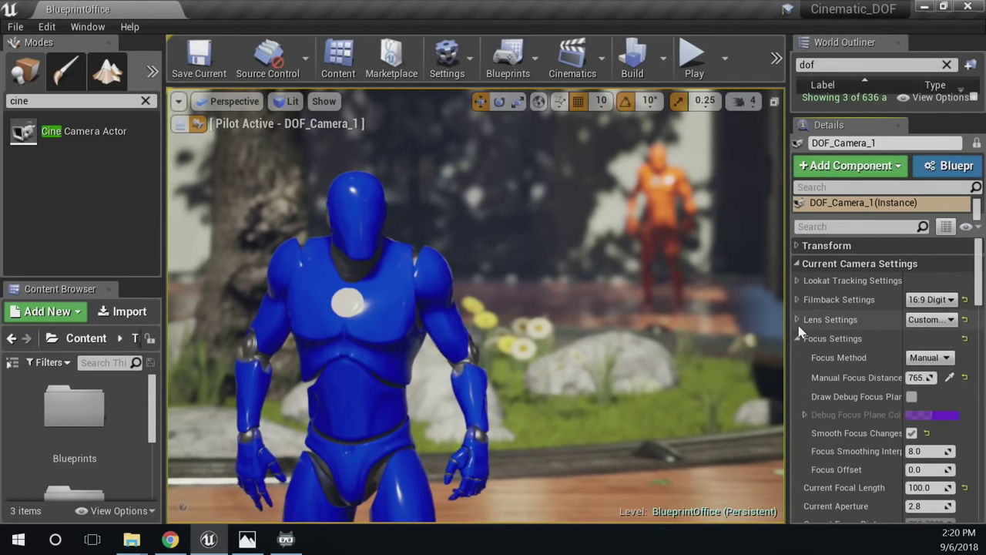
left_click(797, 319)
scroll(840, 401, "down", 2)
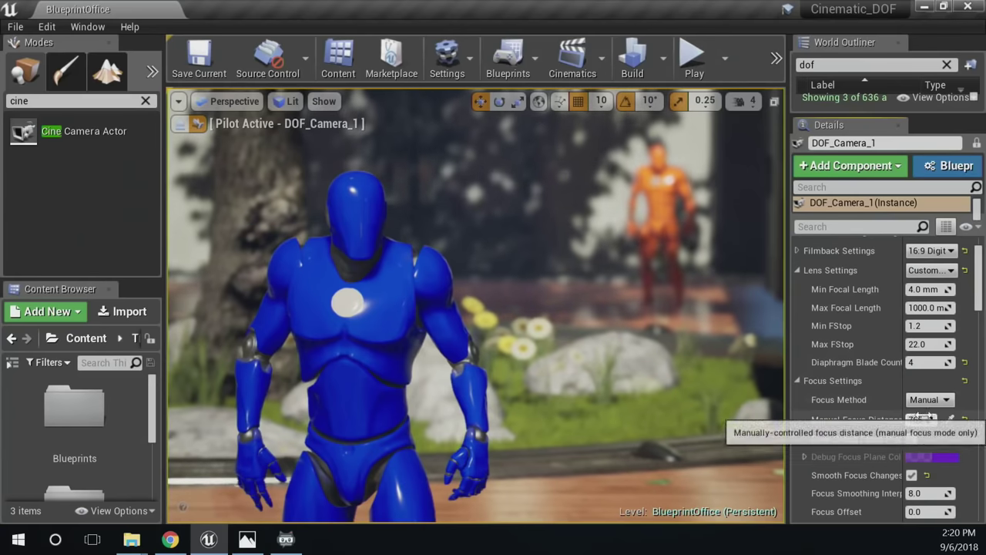
Try a manual focus distance of about 342, undo it, and re-enter 4 as the diaphragm blade count
mouse_move(918, 419)
left_mouse_down()
mouse_move(887, 420)
mouse_move(923, 419)
left_mouse_up()
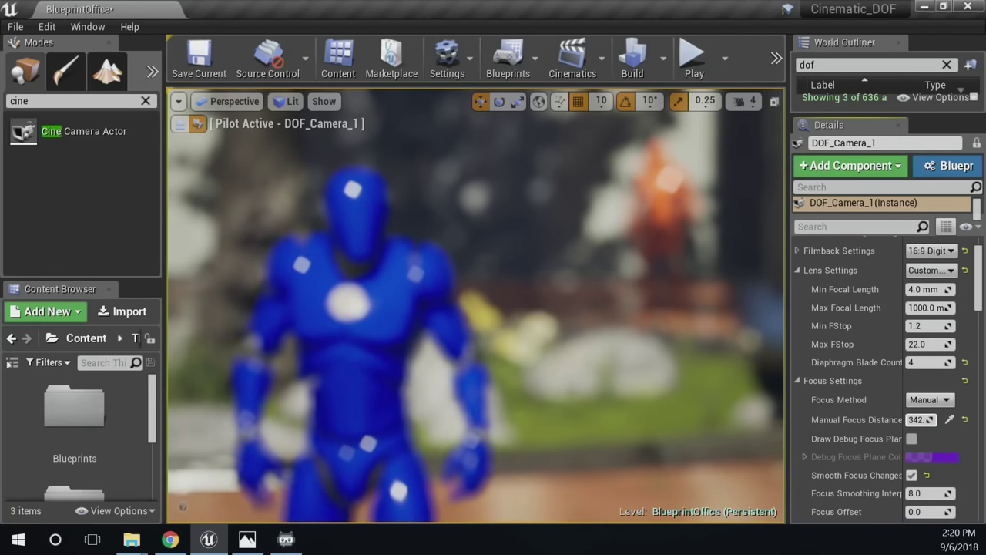
key("ctrl+z")
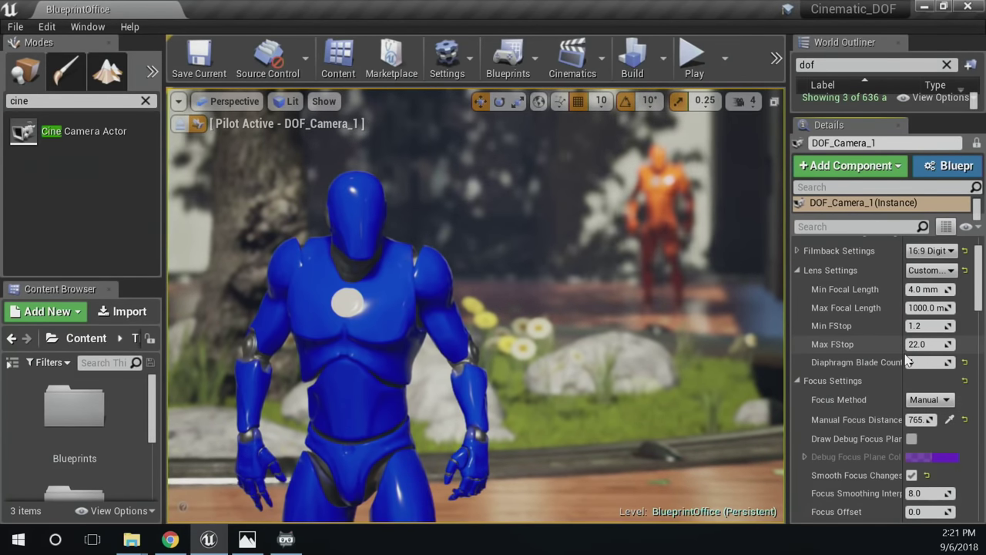
left_click(921, 362)
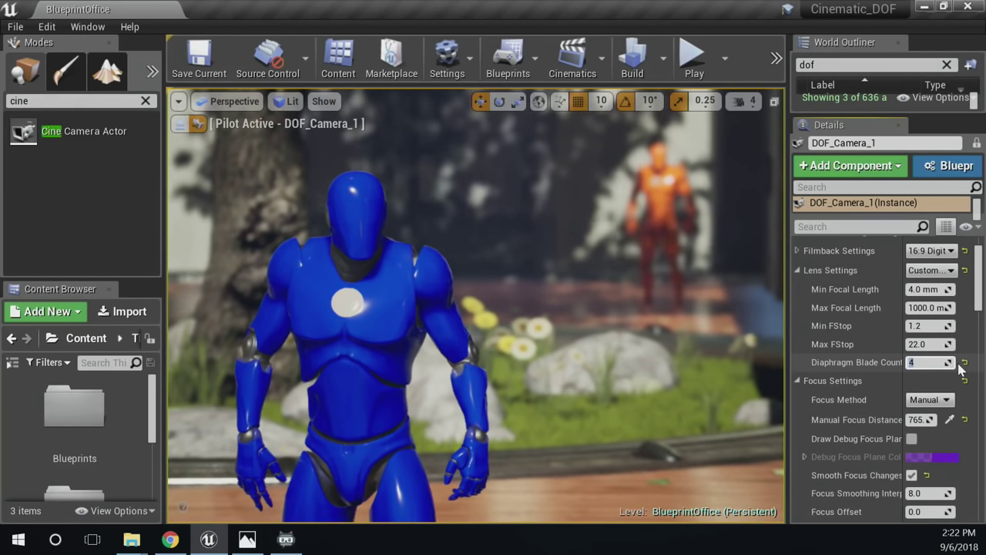
type("4")
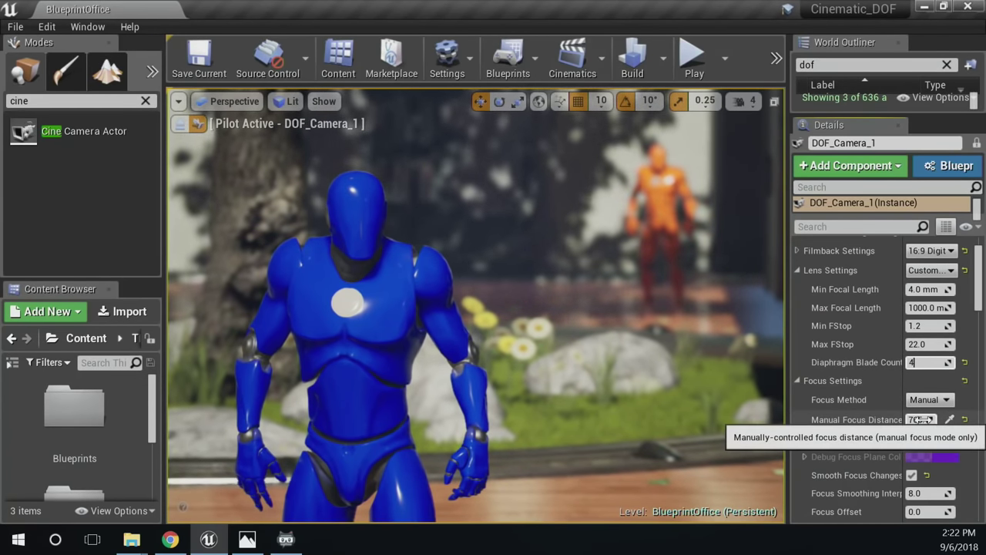
Set the camera's manual focus distance to about 232 and its current aperture to about 2.37
left_click_drag(933, 419, 910, 420)
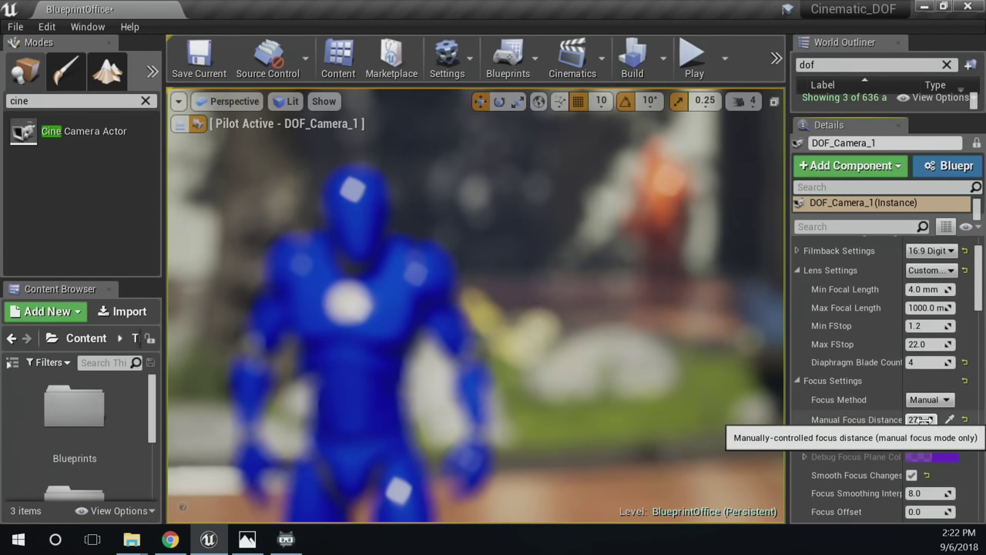
left_click_drag(922, 419, 918, 443)
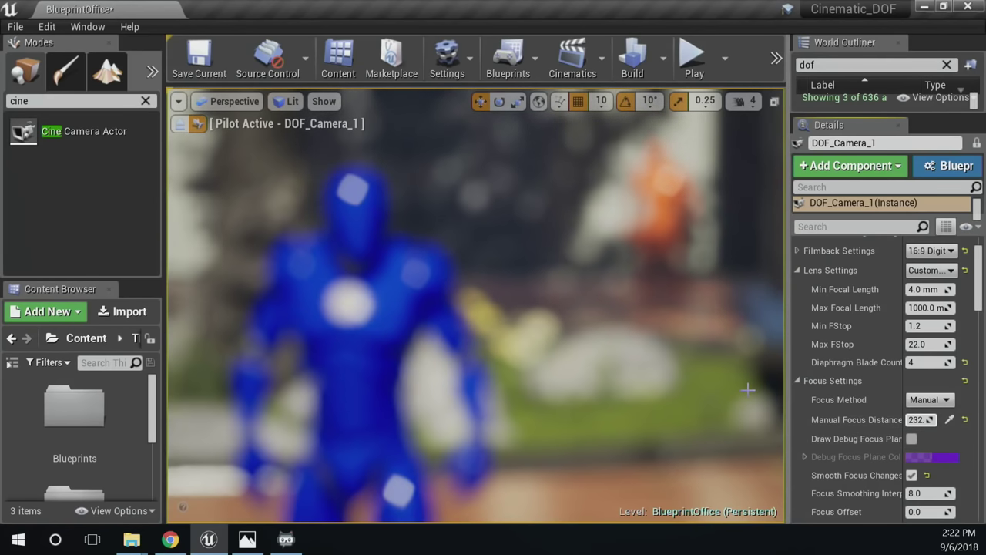
scroll(884, 475, "down", 2)
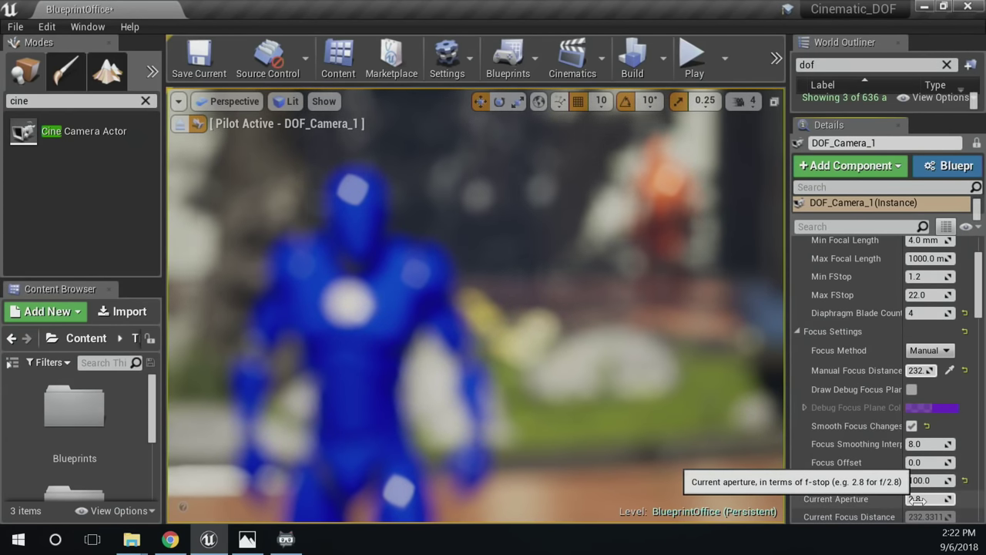
mouse_move(916, 500)
left_mouse_down()
mouse_move(959, 500)
mouse_move(914, 499)
mouse_move(956, 499)
mouse_move(928, 500)
left_mouse_up()
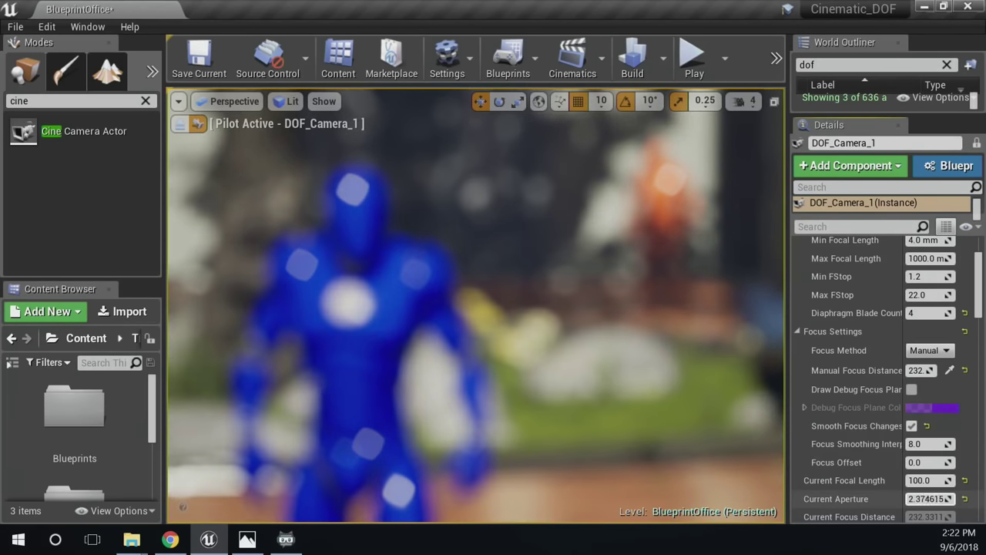
Set the camera's diaphragm blade count to 5, and raise it to 6
scroll(840, 405, "up", 1)
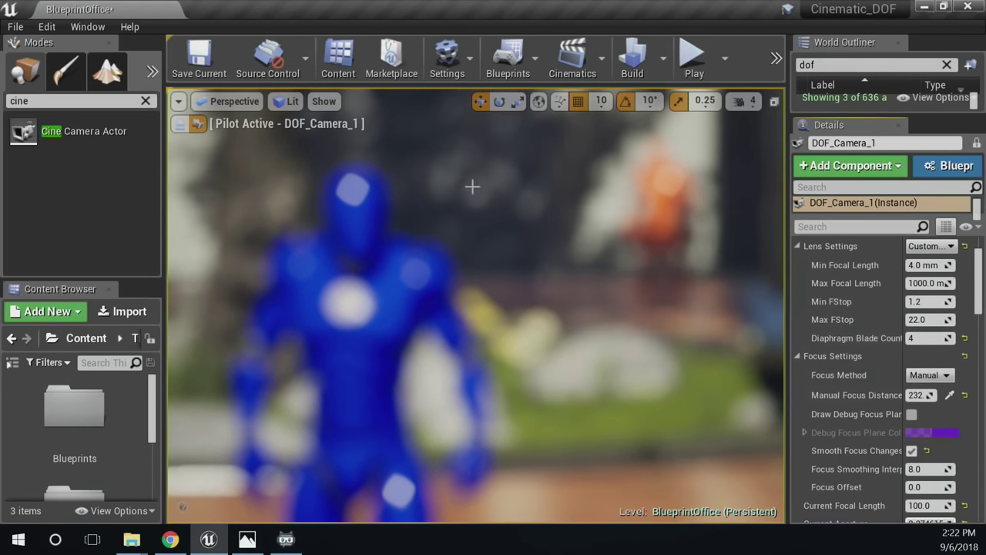
left_click(931, 339)
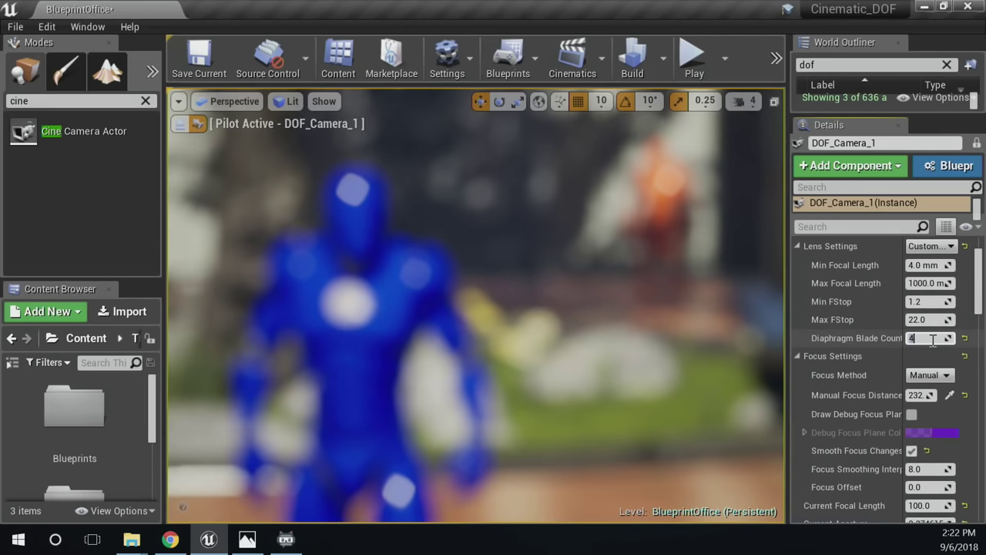
type("5")
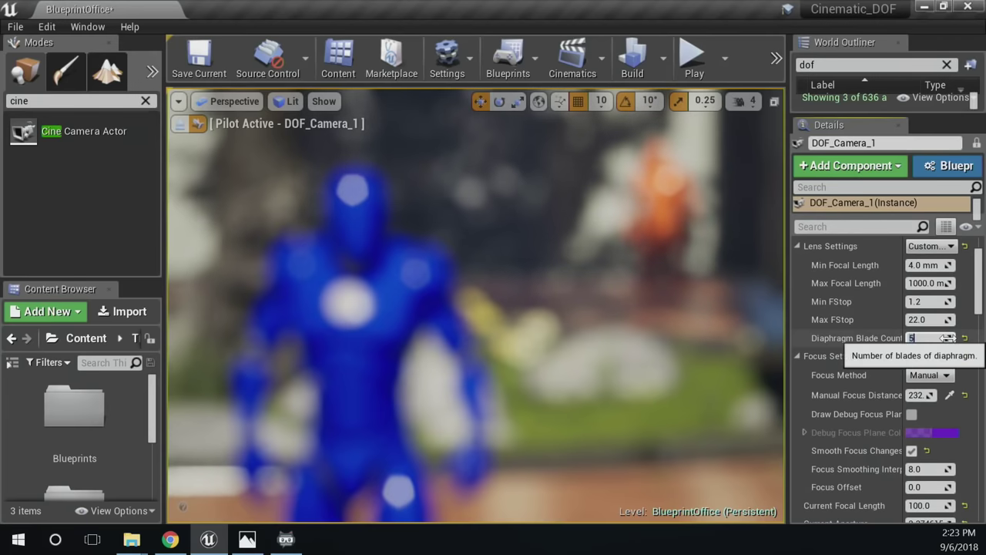
left_click_drag(949, 337, 960, 338)
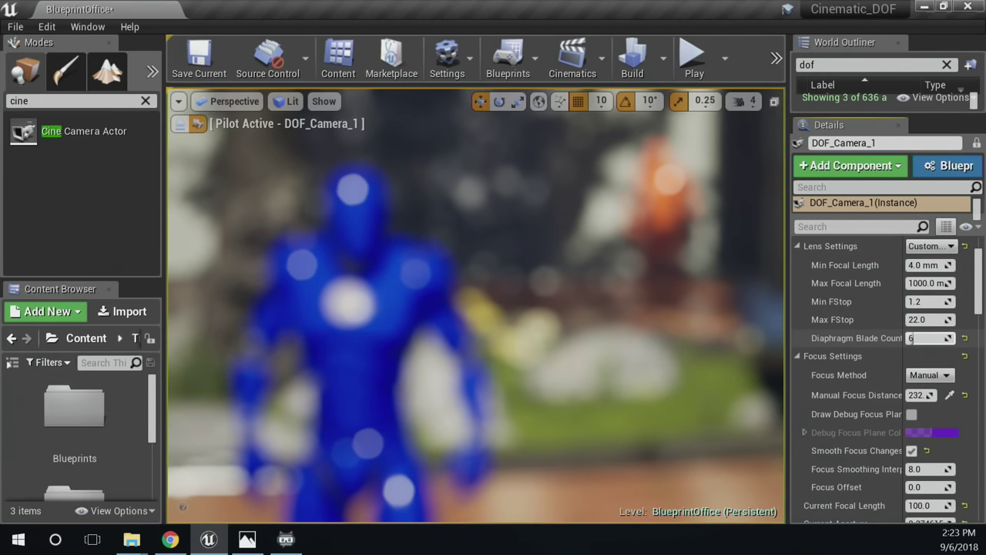
Switch to Photos and browse the depth-of-field reference images, including the aperture and focal length diagrams, ending on 1_ExampleShot_1.png
left_click(247, 539)
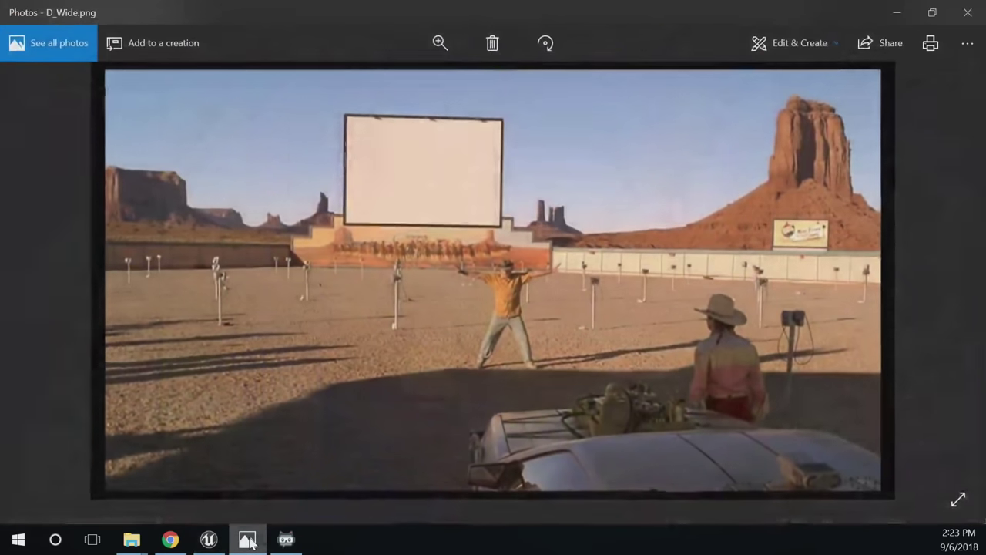
scroll(365, 377, "down", 1)
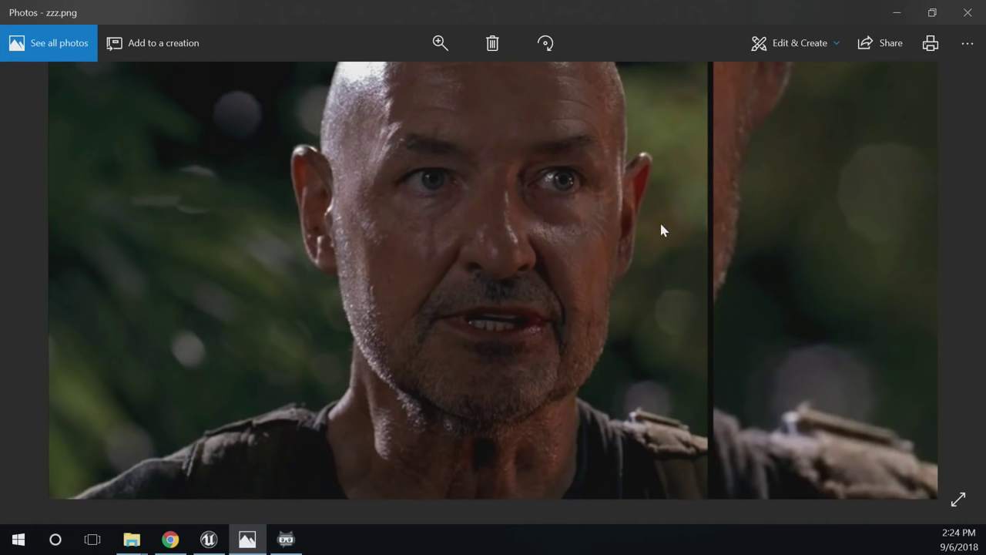
key("Right")
key("Right")
key("Right")
key("Right")
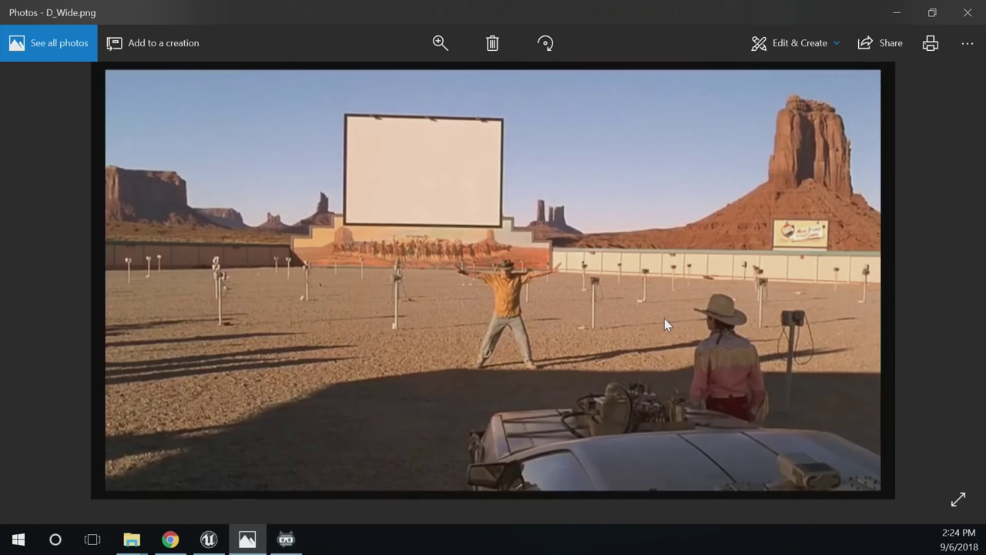
key("Left")
key("Left")
key("Left")
key("Left")
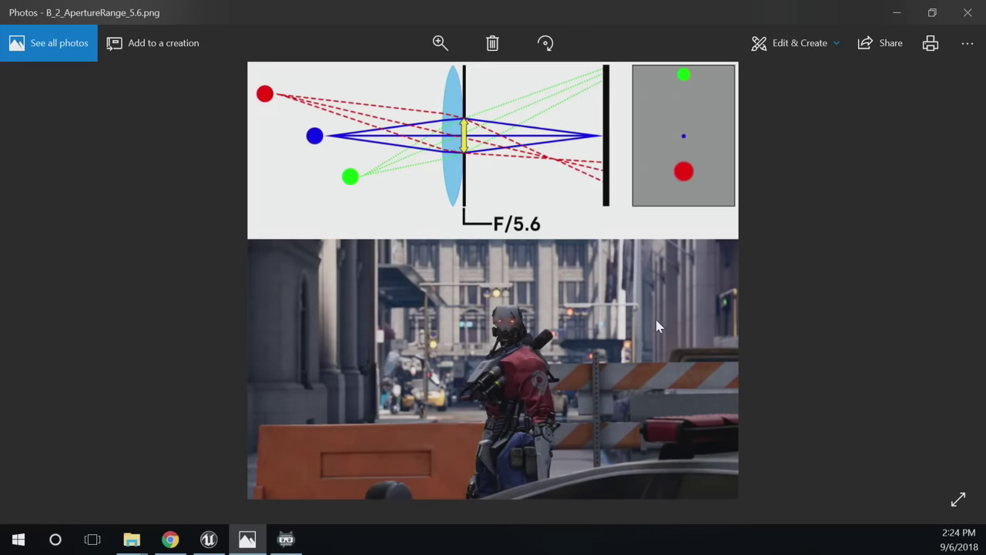
key("Left")
key("Left")
key("Left")
key("Left")
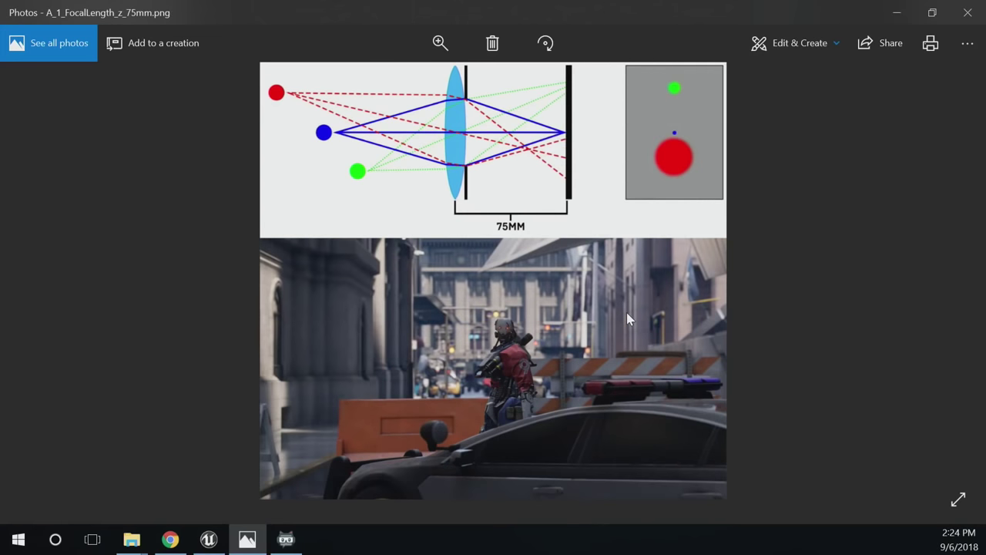
key("Left")
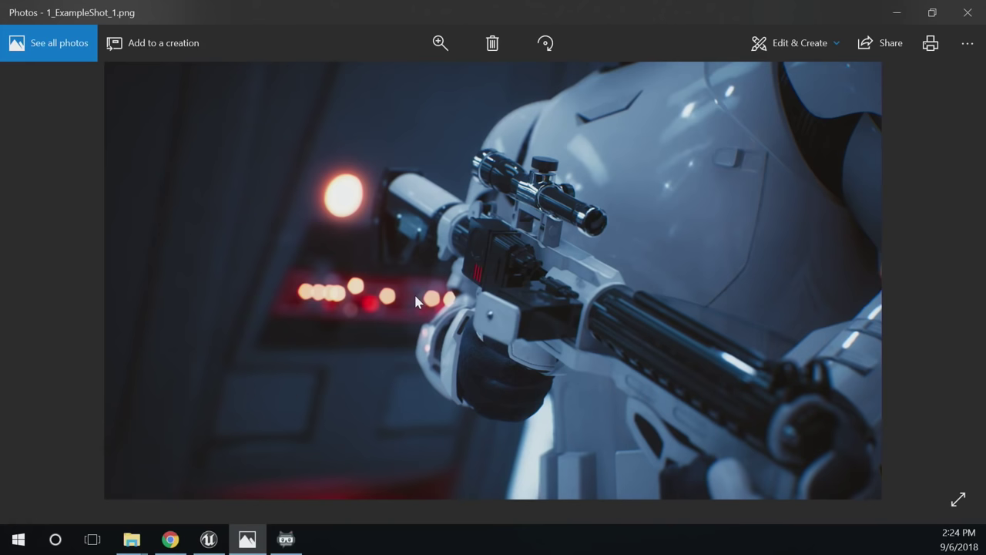
Return to Unreal Editor and collapse the Lens Settings of DOF_Camera_1
left_click(898, 17)
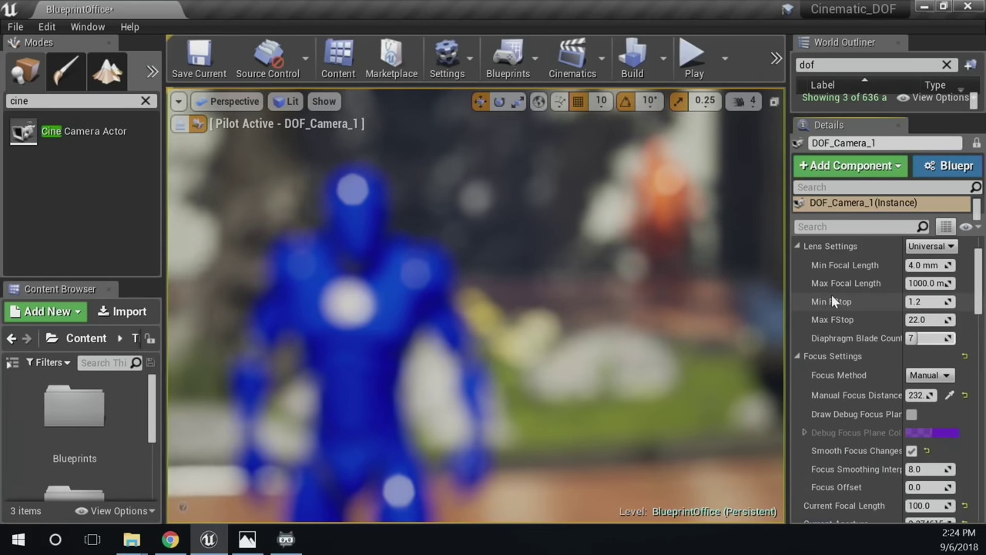
left_click(800, 248)
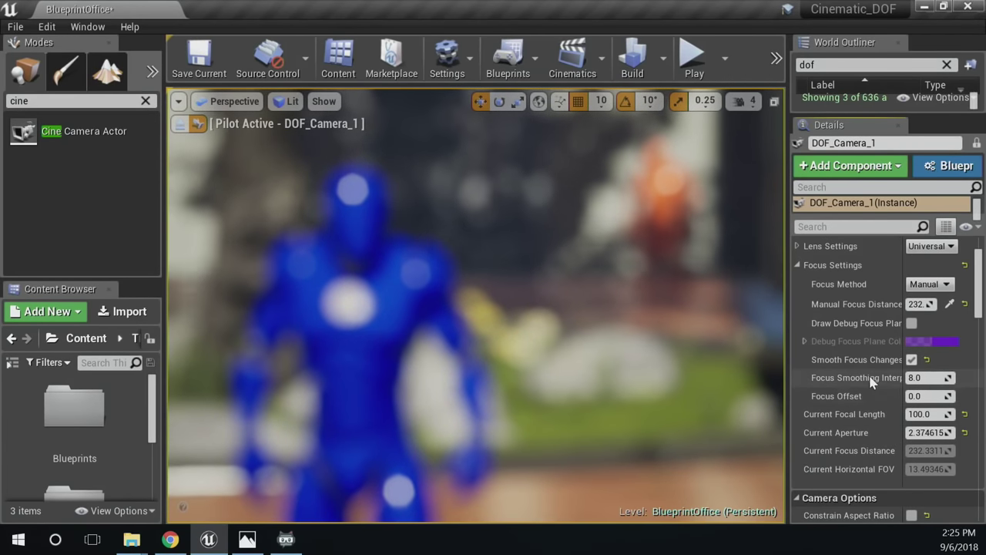
Set the current focal length to about 93.18 and sample a manual focus distance of about 677 with the scene picker
left_click(938, 415)
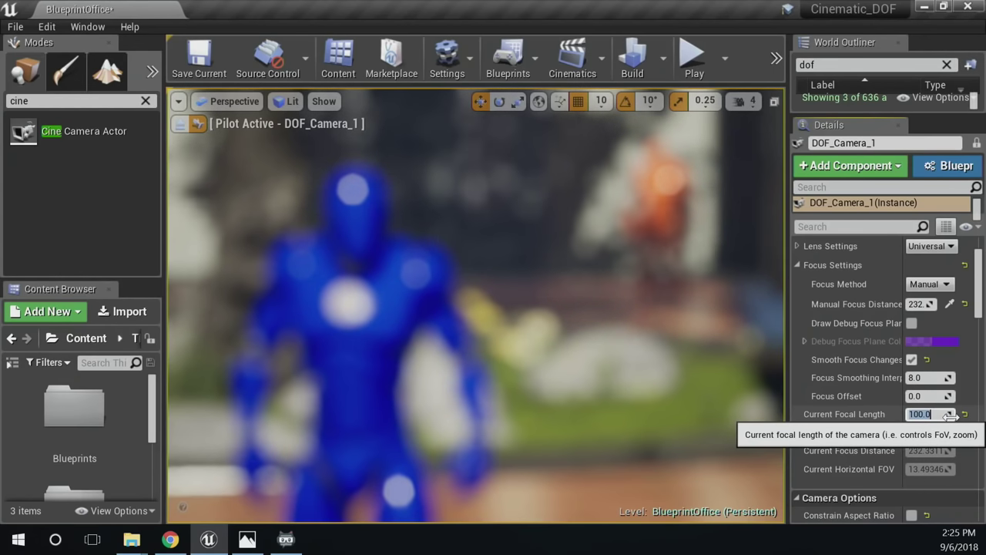
left_click_drag(950, 416, 936, 416)
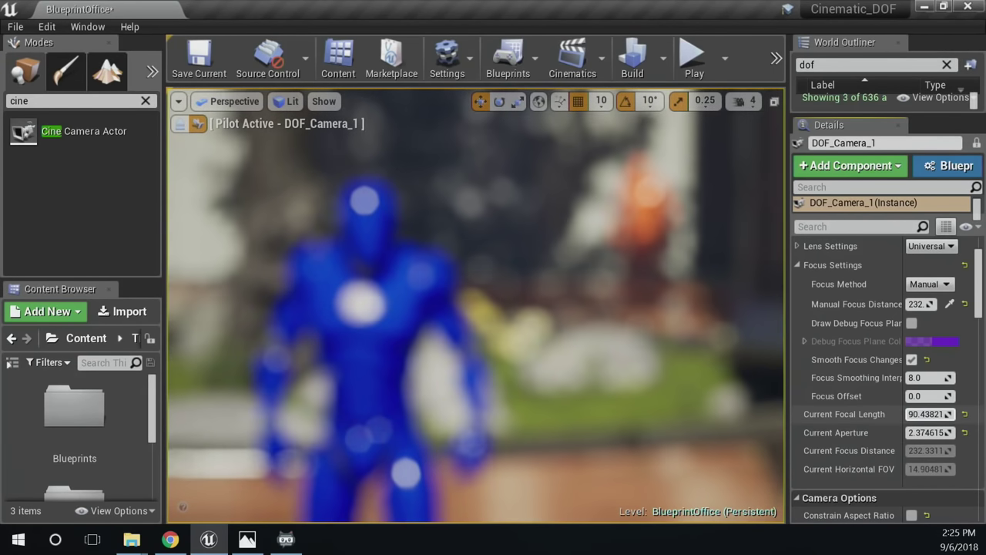
left_click(949, 304)
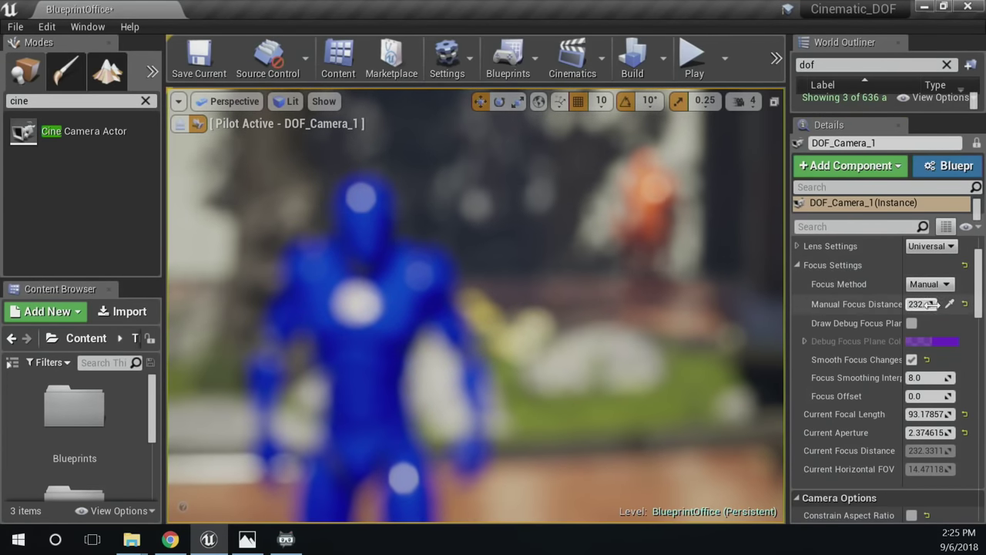
left_click(501, 324)
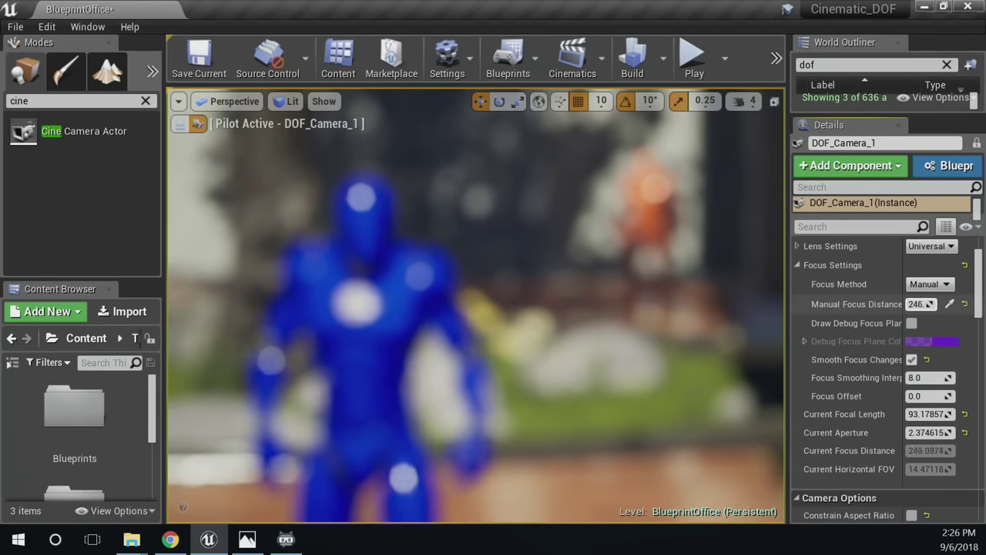
left_click(504, 192)
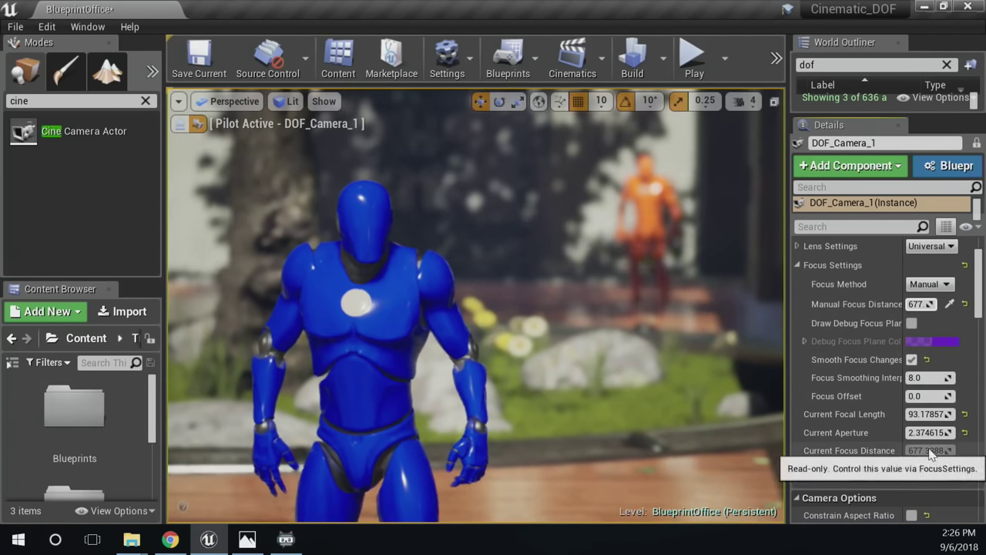
left_click(949, 303)
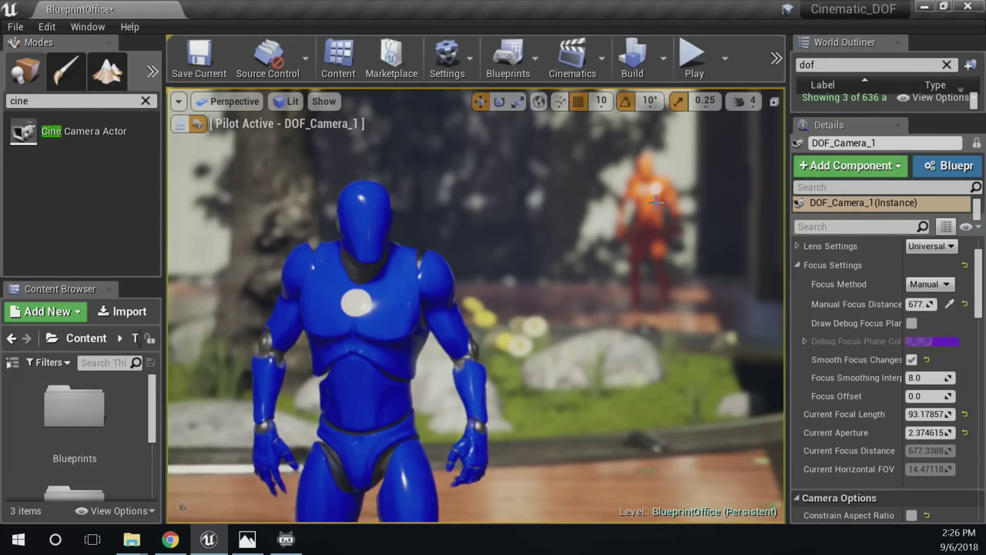
left_click(950, 304)
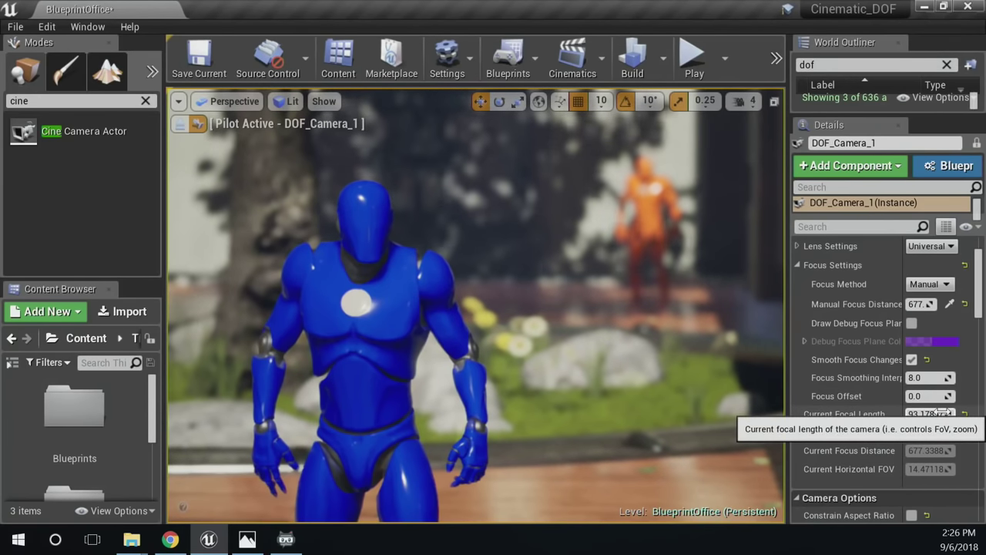
Vary the camera's current focal length up to about 112.6 and bring it down to about 90.21
mouse_move(944, 414)
left_mouse_down()
mouse_move(971, 414)
mouse_move(940, 414)
left_mouse_up()
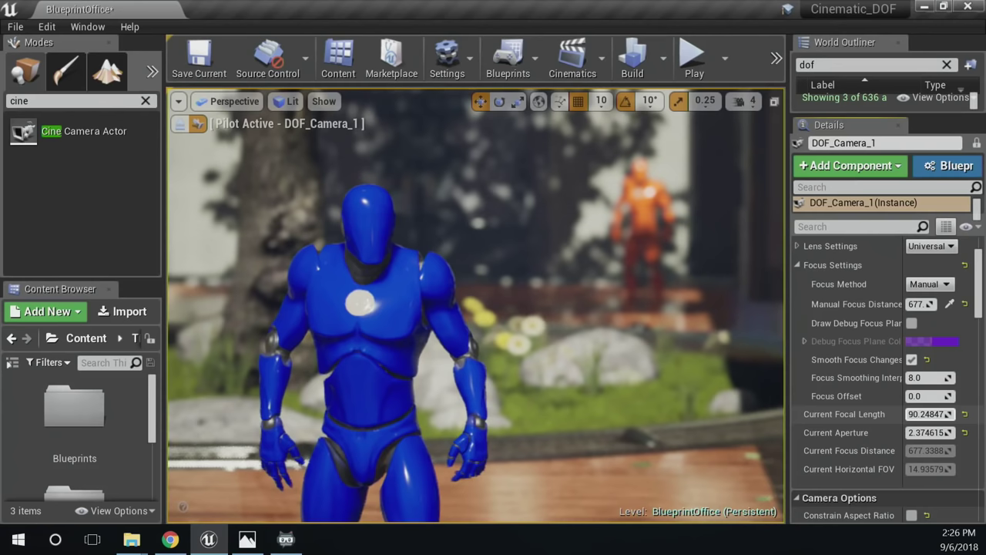
mouse_move(940, 414)
left_mouse_down()
mouse_move(886, 414)
mouse_move(948, 414)
mouse_move(933, 413)
left_mouse_up()
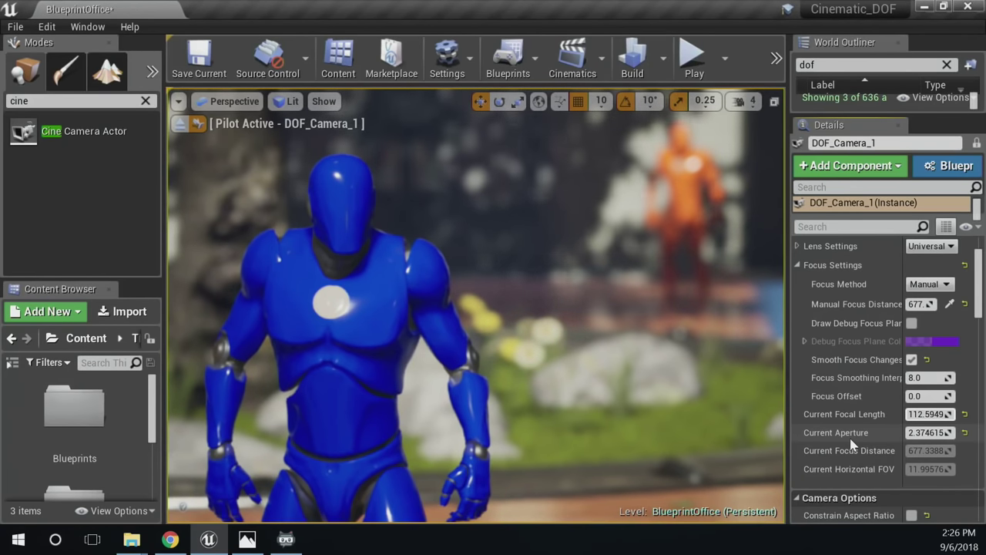
left_click(949, 303)
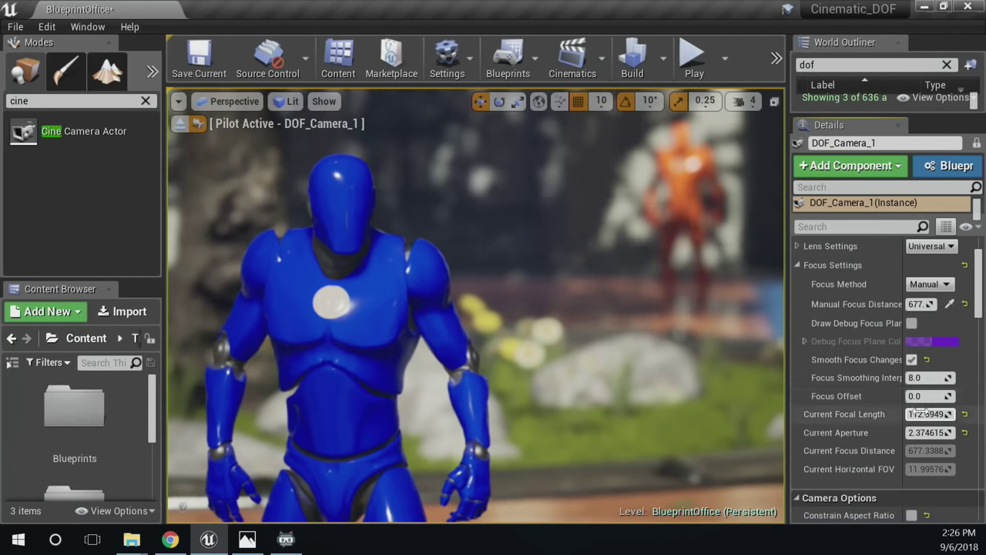
mouse_move(920, 414)
left_mouse_down()
mouse_move(944, 414)
mouse_move(890, 414)
mouse_move(907, 414)
left_mouse_up()
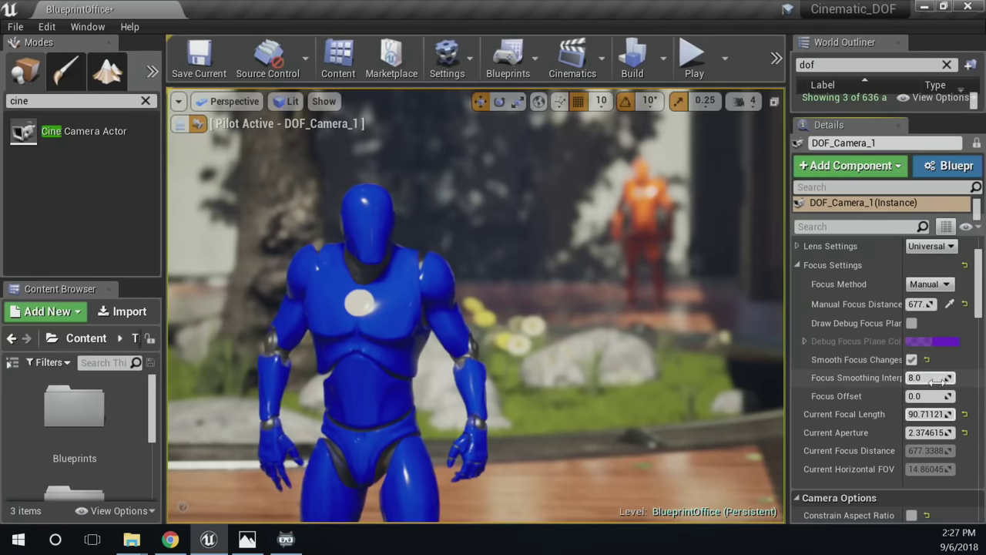
mouse_move(925, 414)
left_mouse_down()
mouse_move(939, 414)
mouse_move(919, 413)
mouse_move(930, 415)
left_mouse_up()
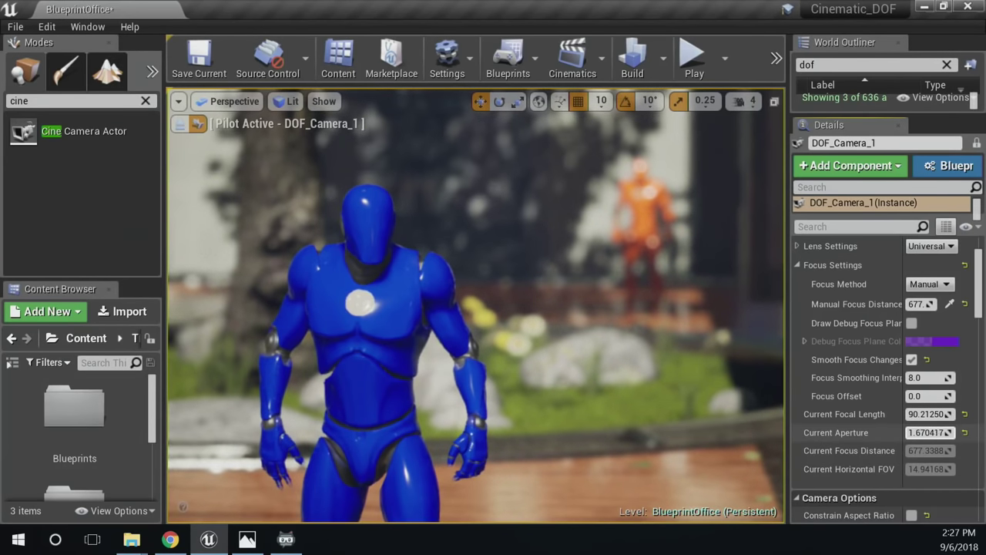
Sweep the camera's current aperture between 1.2 and 22, finishing at 1.2
mouse_move(930, 433)
left_mouse_down()
mouse_move(921, 432)
mouse_move(967, 432)
mouse_move(936, 433)
left_mouse_up()
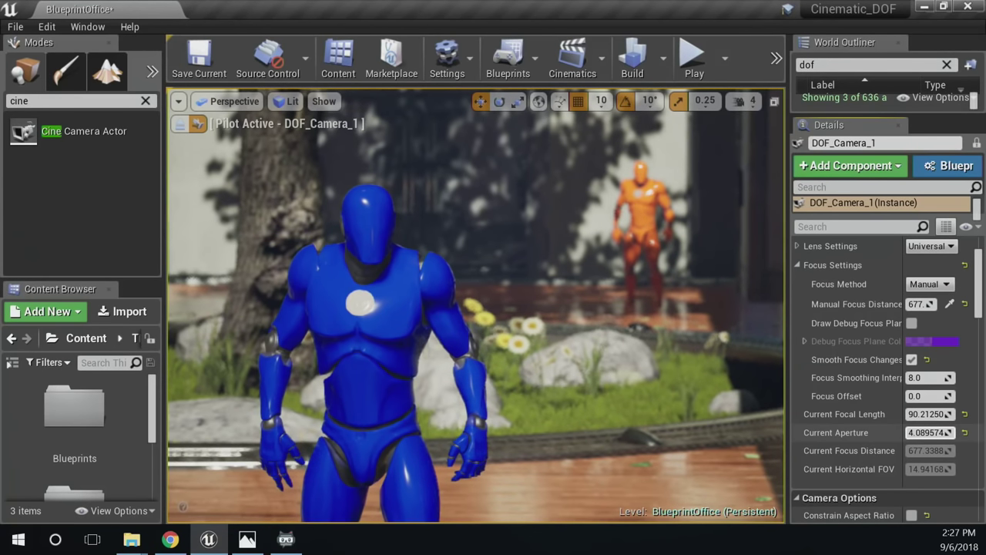
mouse_move(936, 432)
left_mouse_down()
mouse_move(917, 433)
mouse_move(955, 433)
left_mouse_up()
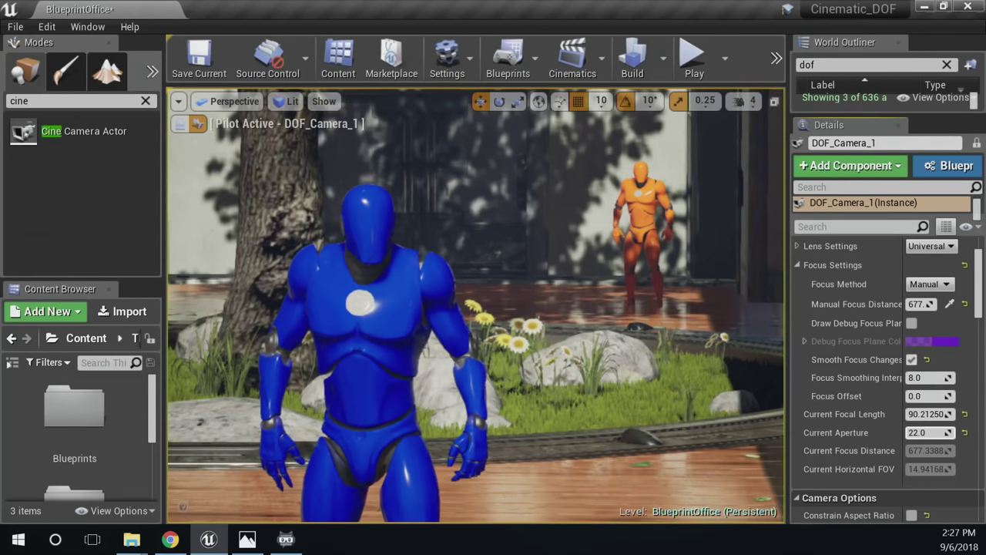
left_click_drag(936, 433, 917, 433)
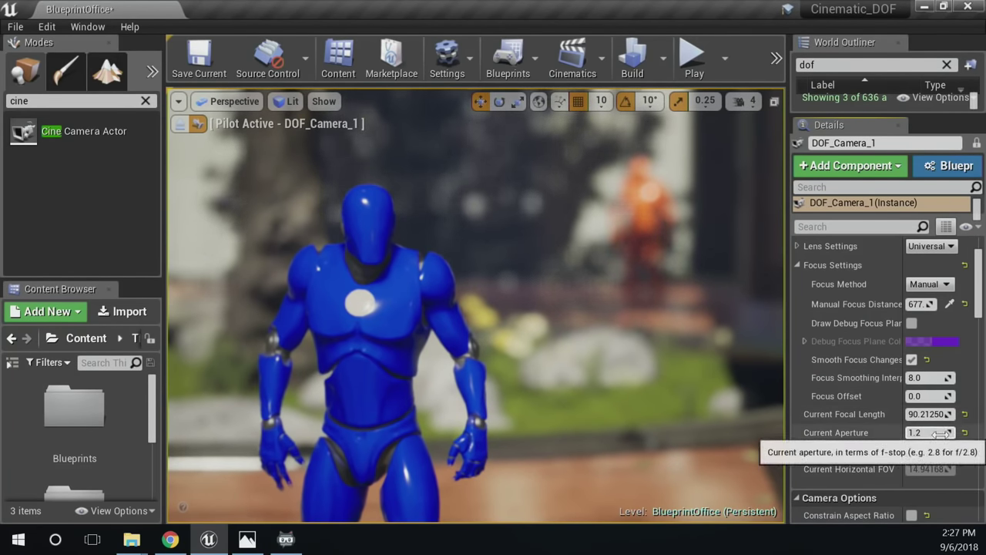
left_click_drag(942, 434, 976, 434)
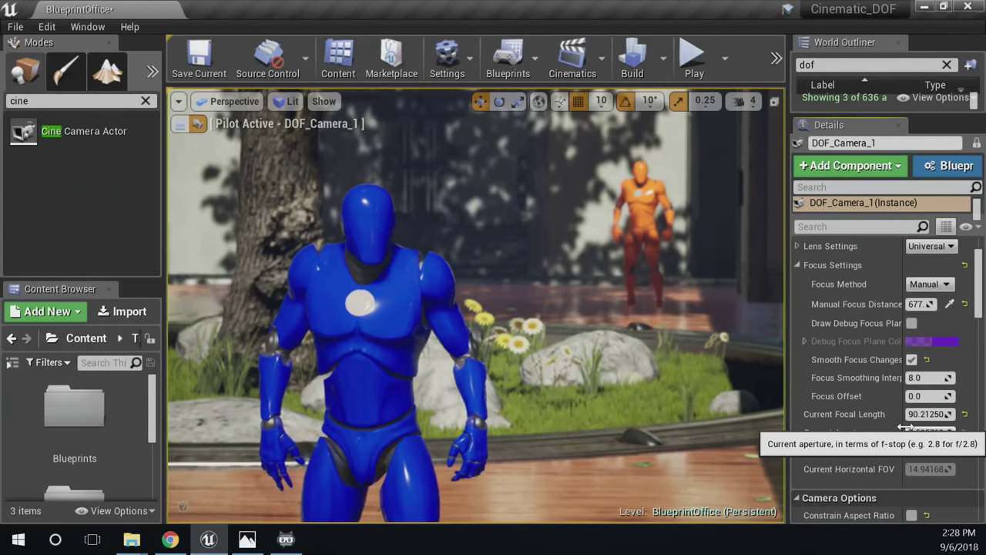
mouse_move(936, 433)
left_mouse_down()
mouse_move(914, 432)
mouse_move(936, 432)
left_mouse_up()
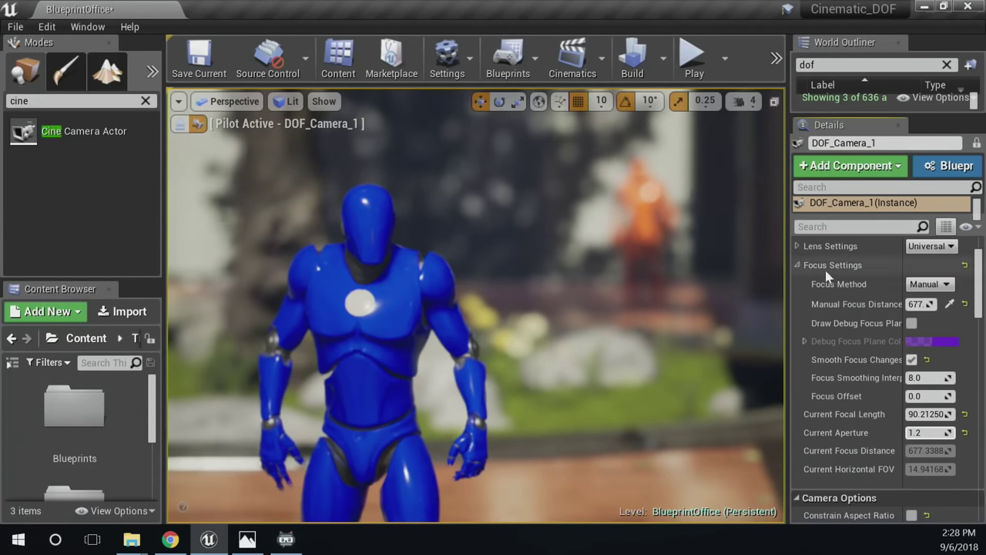
Keep the focus method on Manual and vary the manual focus distance up to about 982, finishing at about 749
left_click(936, 285)
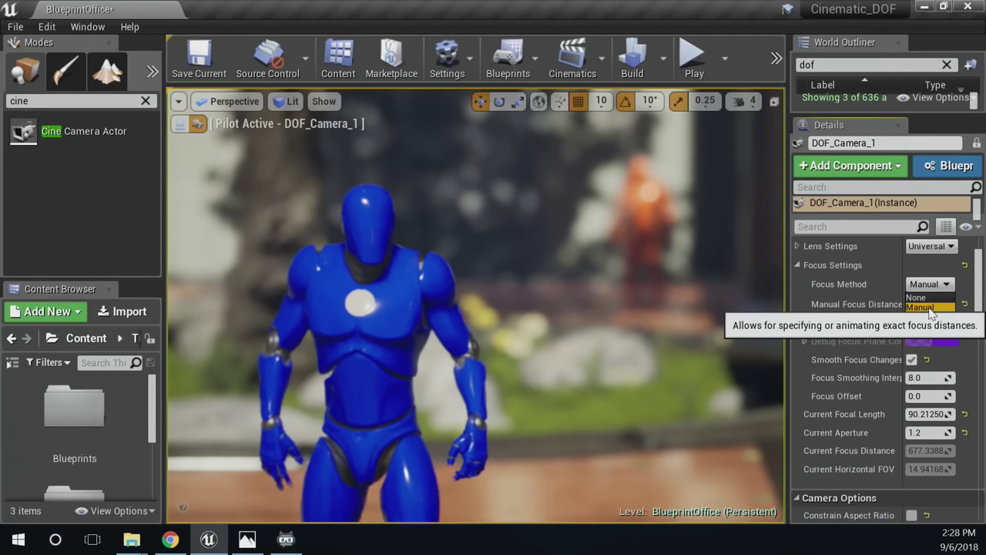
left_click(919, 307)
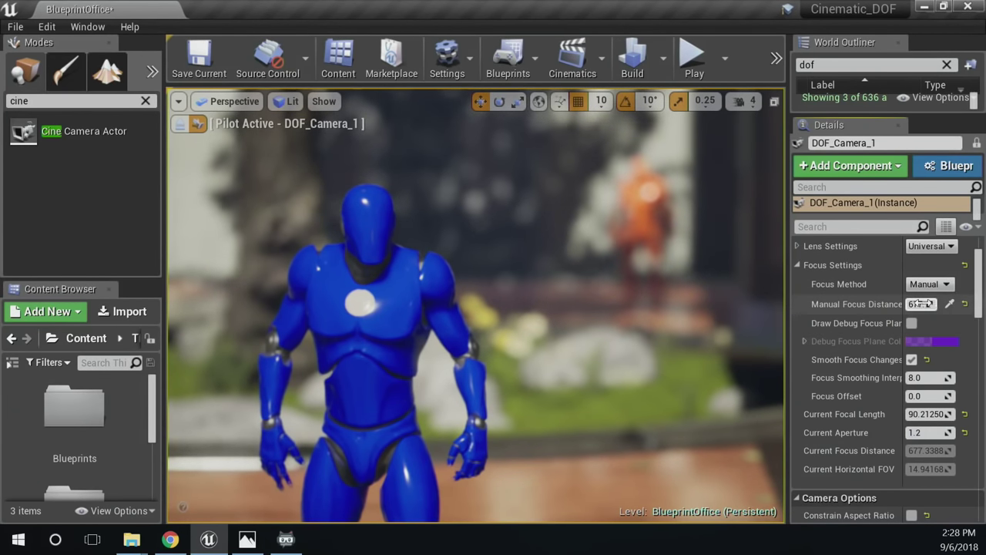
mouse_move(921, 304)
left_mouse_down()
mouse_move(956, 304)
mouse_move(933, 303)
left_mouse_up()
left_click(950, 304)
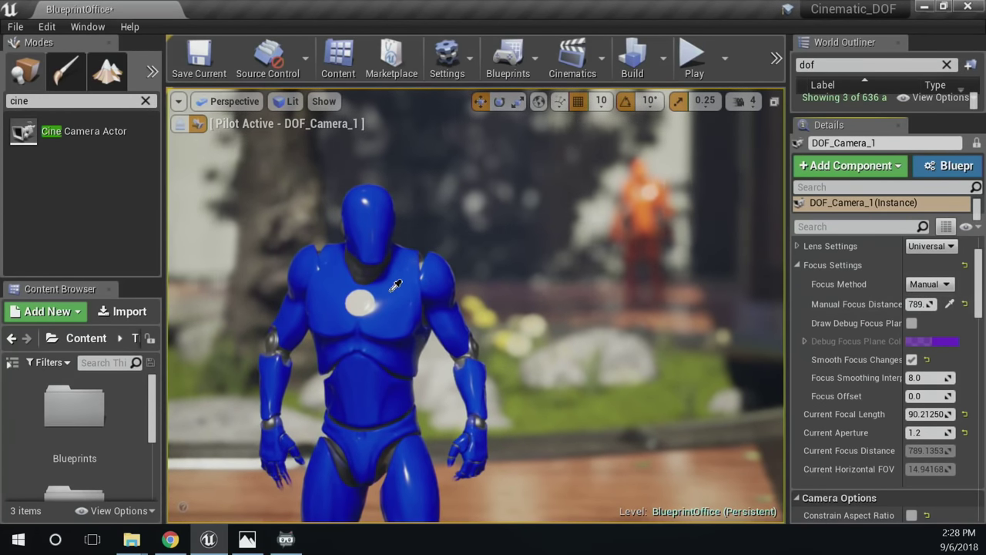
left_click(431, 286)
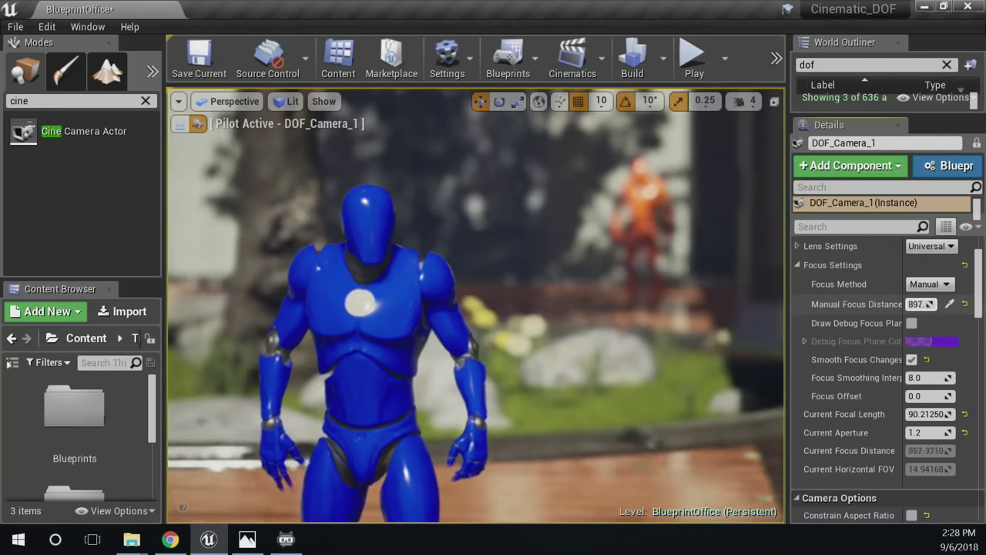
mouse_move(934, 303)
left_mouse_down()
mouse_move(982, 304)
mouse_move(948, 303)
left_mouse_up()
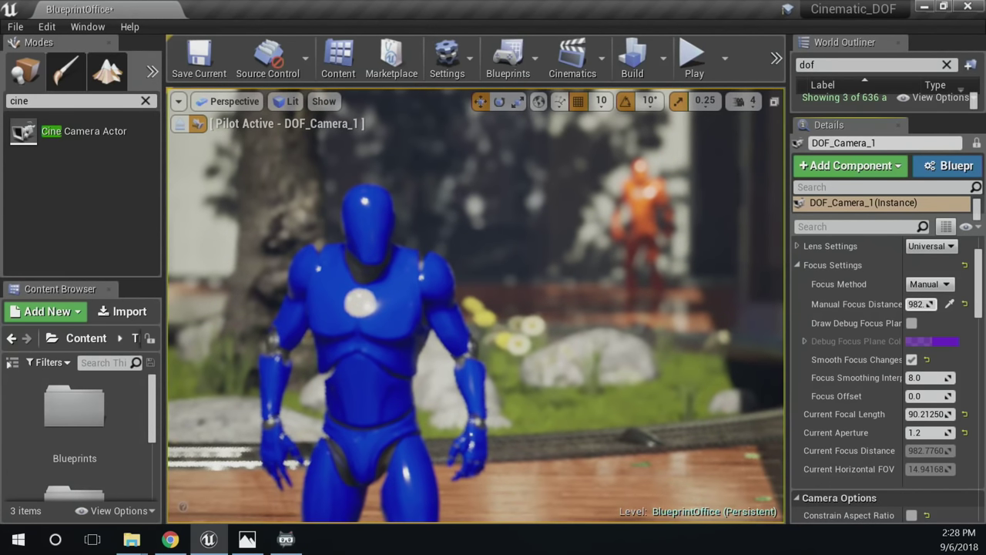
left_click_drag(948, 303, 932, 304)
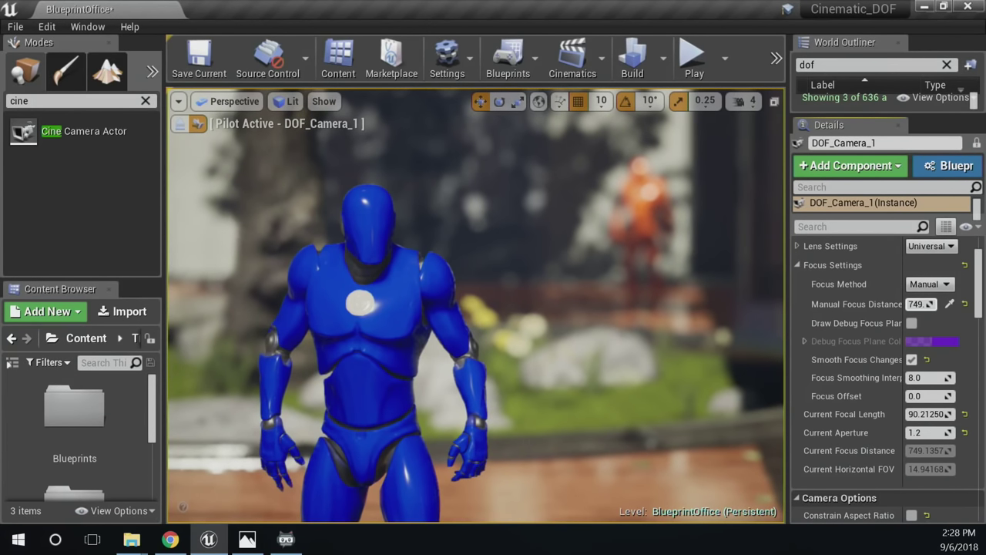
Enable the debug focus plane and sweep the manual focus distance through about 474 and 769 to about 2849
left_click_drag(932, 303, 960, 304)
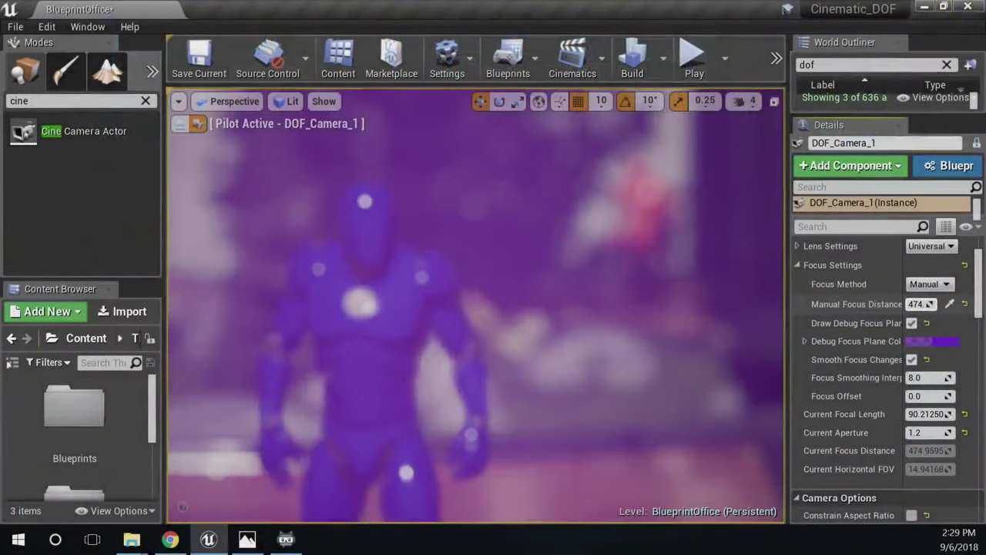
left_click_drag(921, 303, 946, 308)
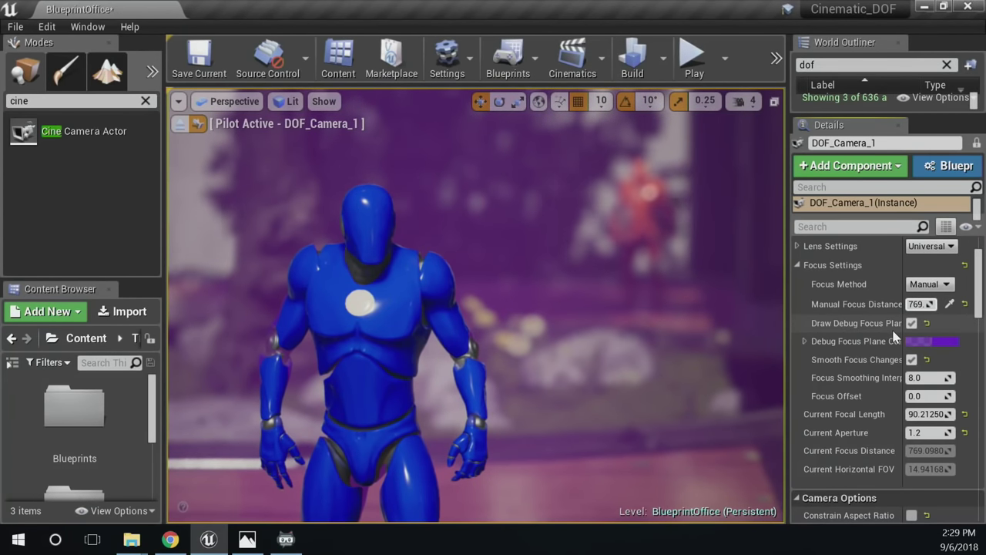
left_click(913, 323)
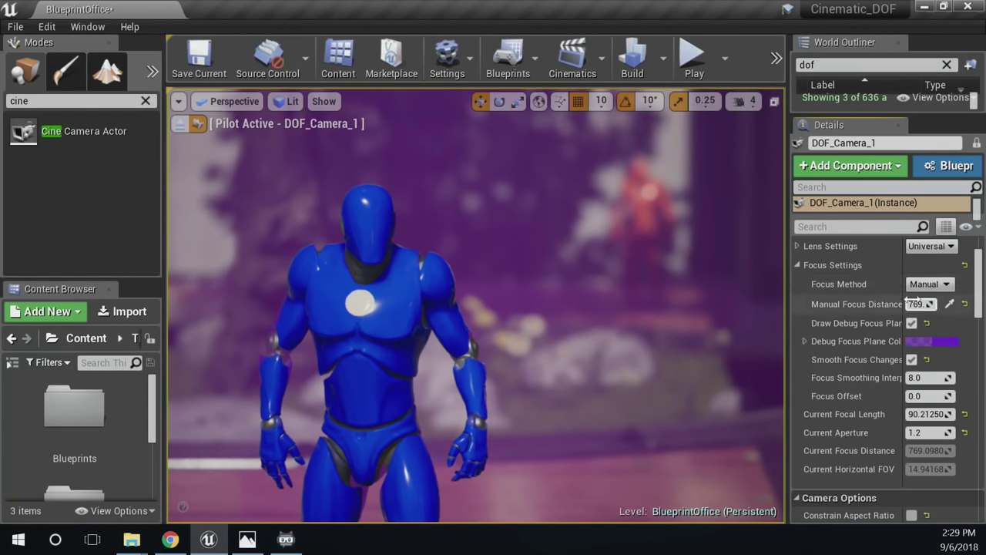
left_click_drag(919, 304, 973, 303)
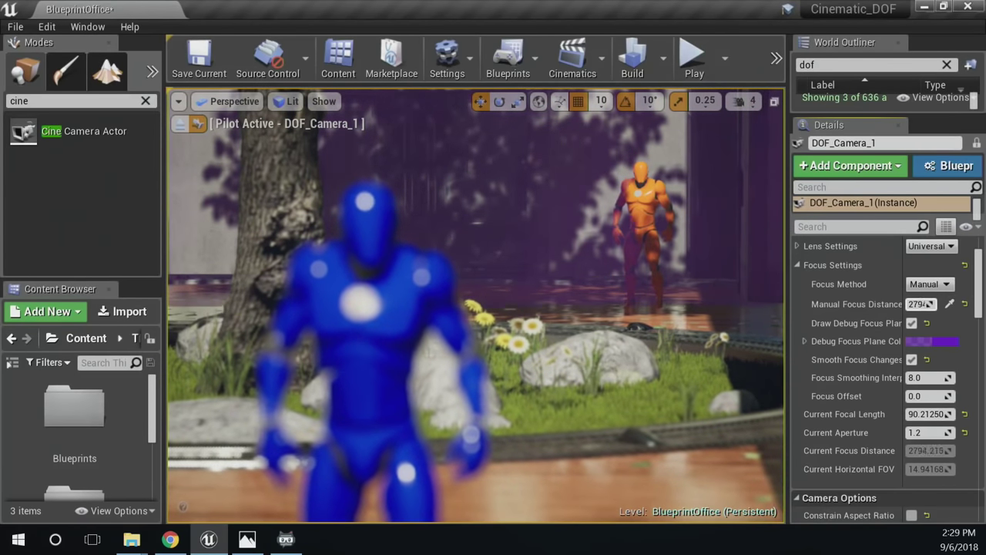
left_click(949, 303)
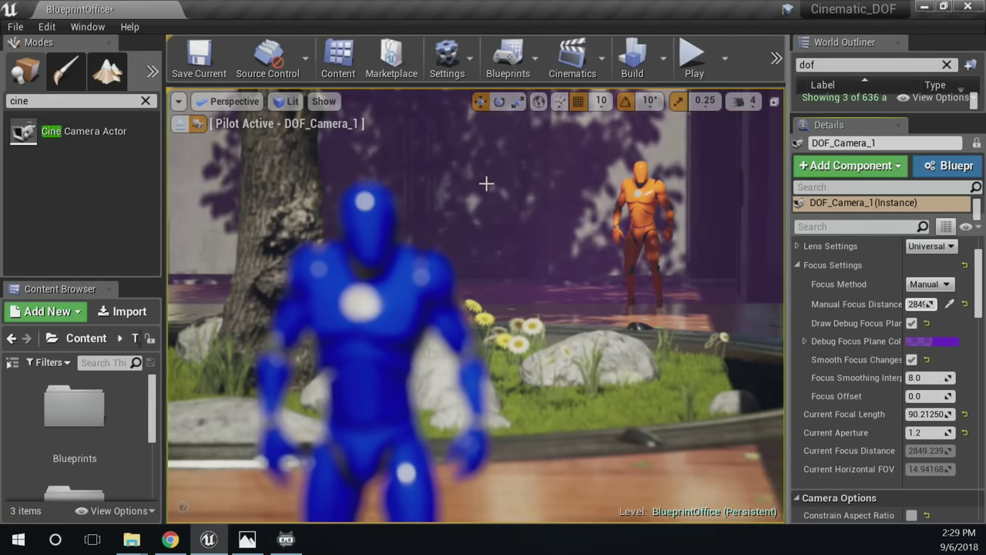
View the debug focus plane's colour settings, close them unchanged, and turn off the debug focus plane
left_click(934, 340)
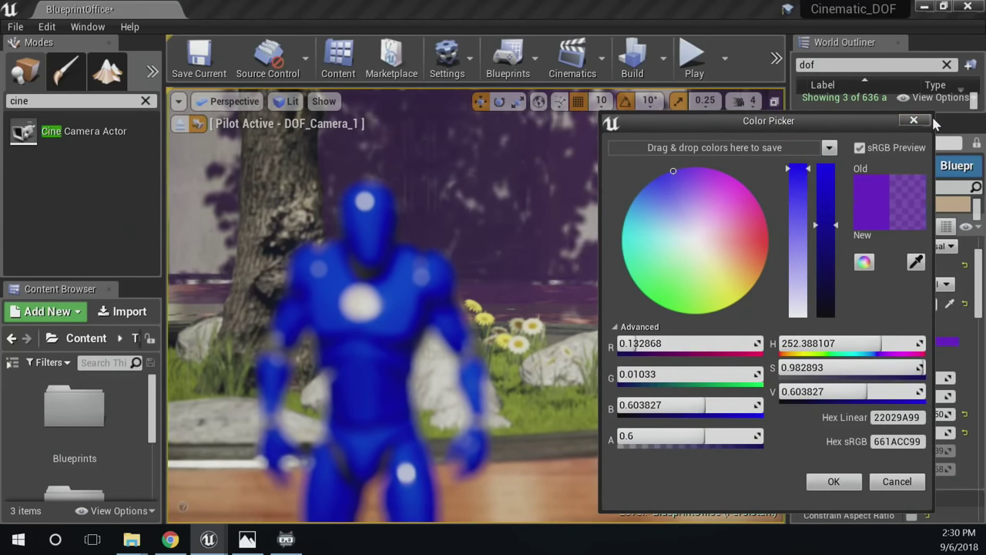
left_click(914, 120)
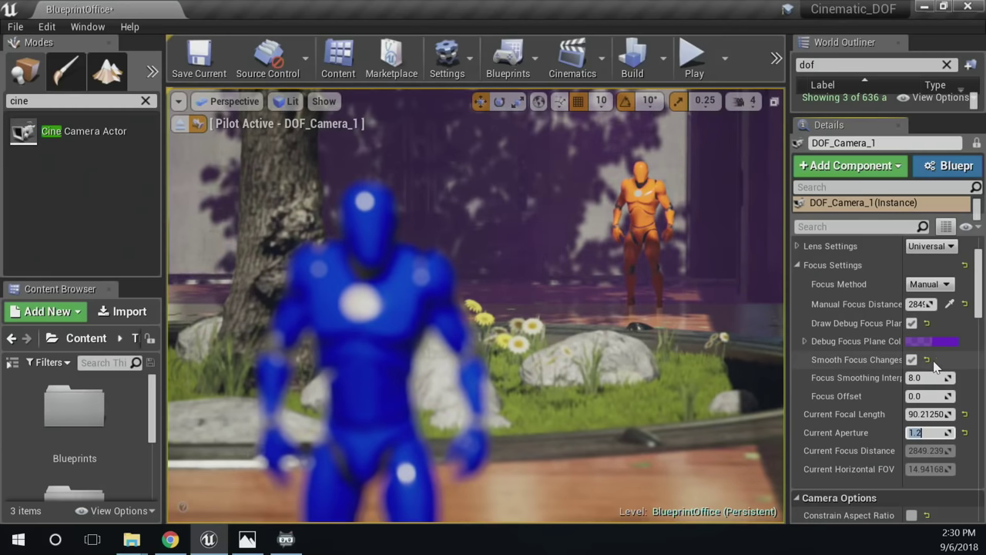
left_click(913, 323)
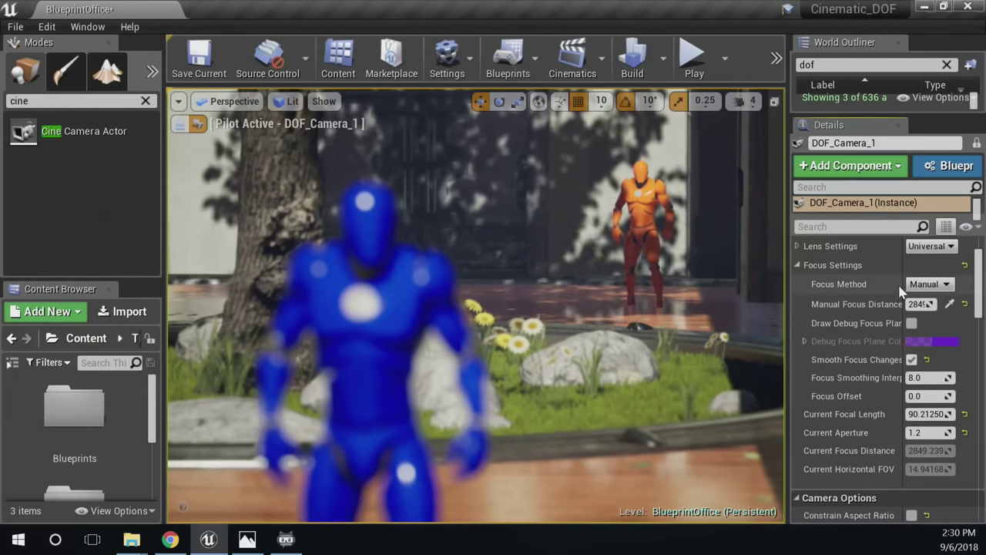
Set the focus method to Tracking, expand the tracking focus settings and view the actors available for Actor to Track
left_click(930, 283)
left_click(922, 321)
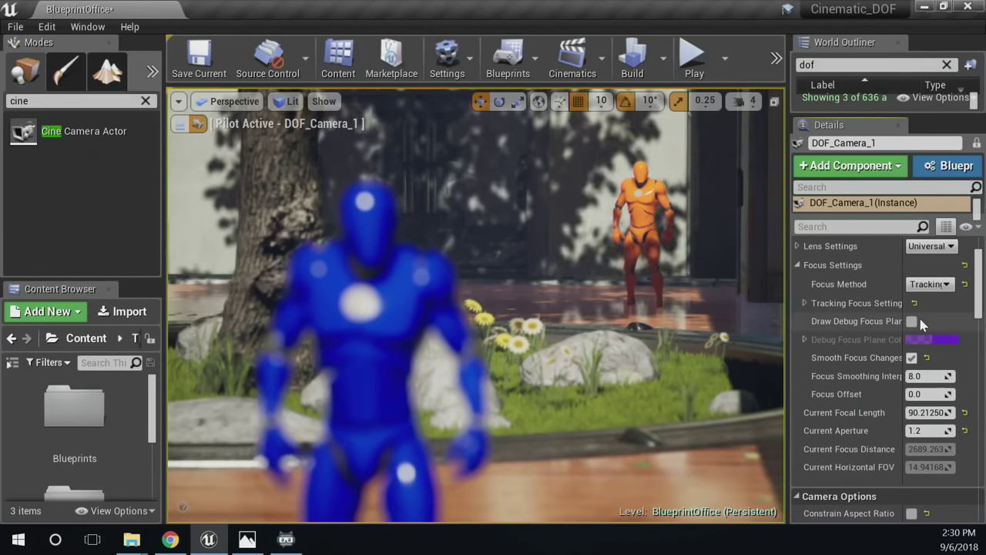
left_click(806, 304)
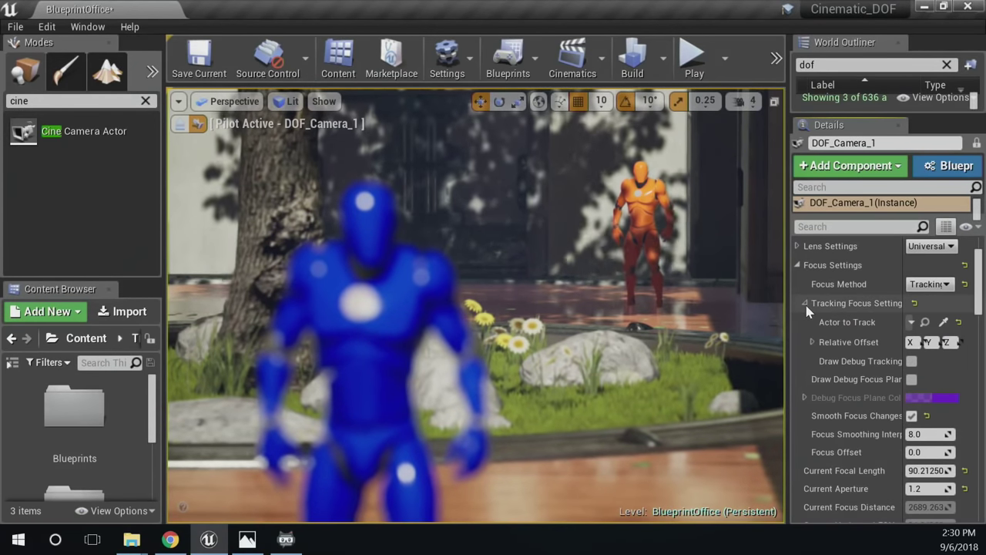
left_click(911, 323)
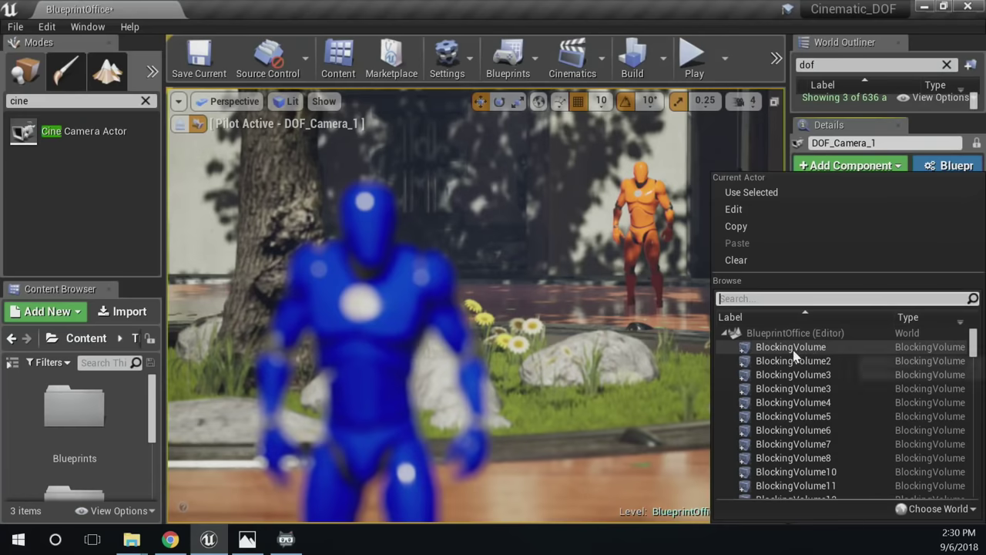
left_click(848, 260)
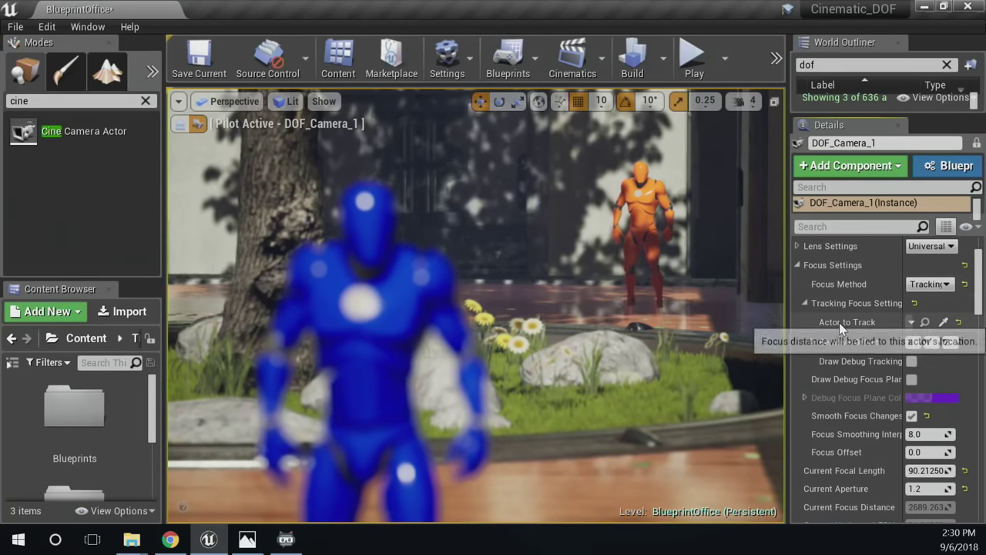
Widen the Details panel, filter the World Outliner by "seq" and enlarge the outliner to read the matching actors
left_click_drag(786, 326, 692, 329)
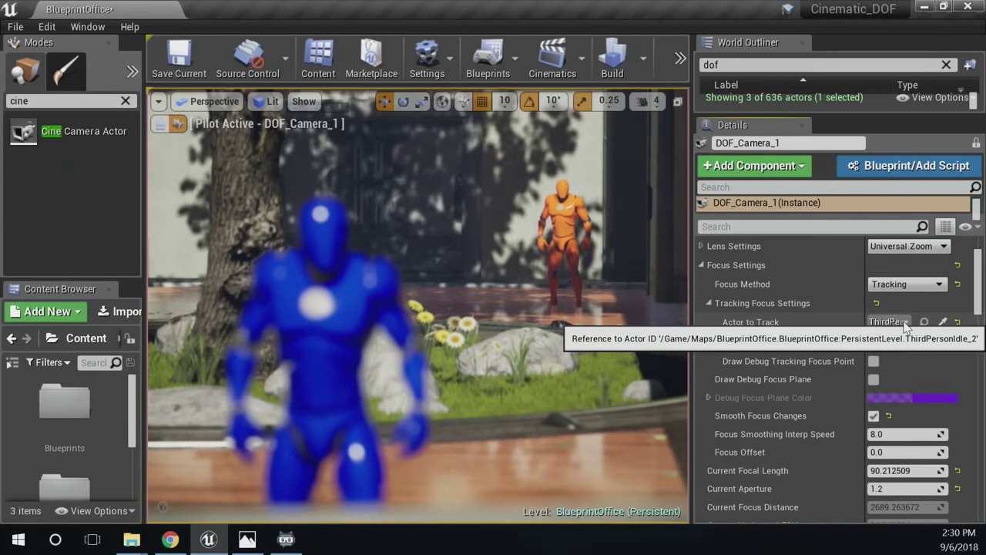
left_click(772, 66)
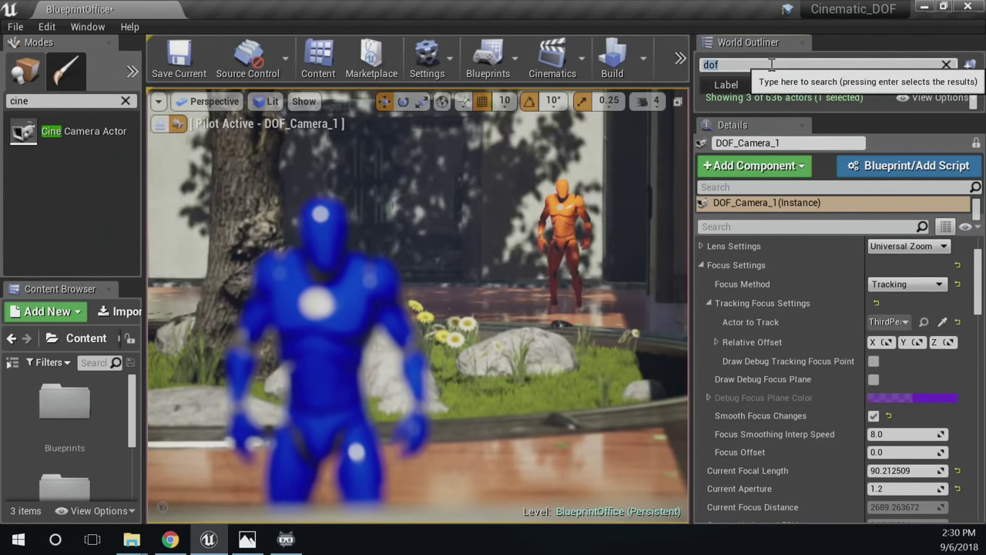
key("BackSpace")
key("BackSpace")
key("BackSpace")
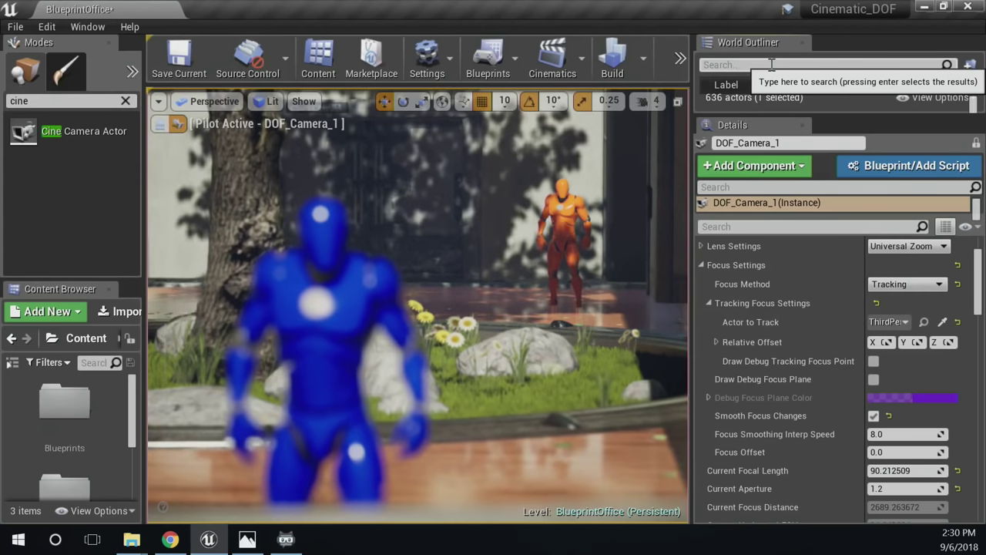
type("seq")
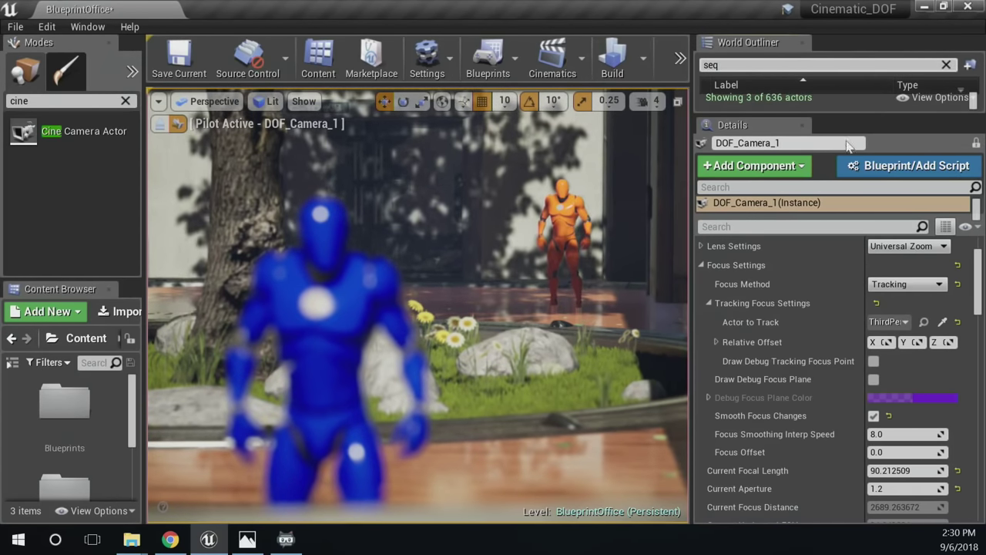
left_click_drag(849, 116, 853, 220)
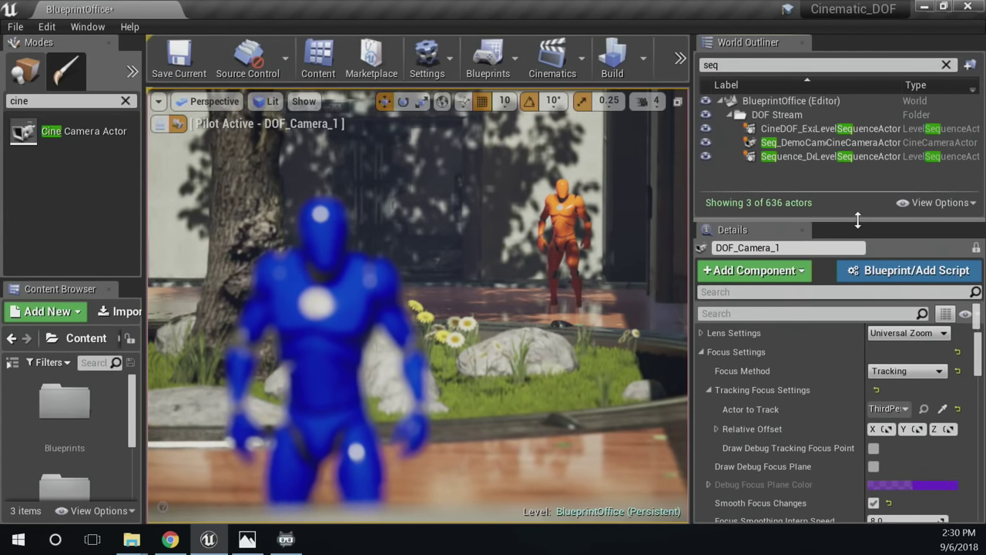
Open the level sequence of the CineDOF_Example3_ControlRoom actor in Sequencer and close it again
left_click(809, 128)
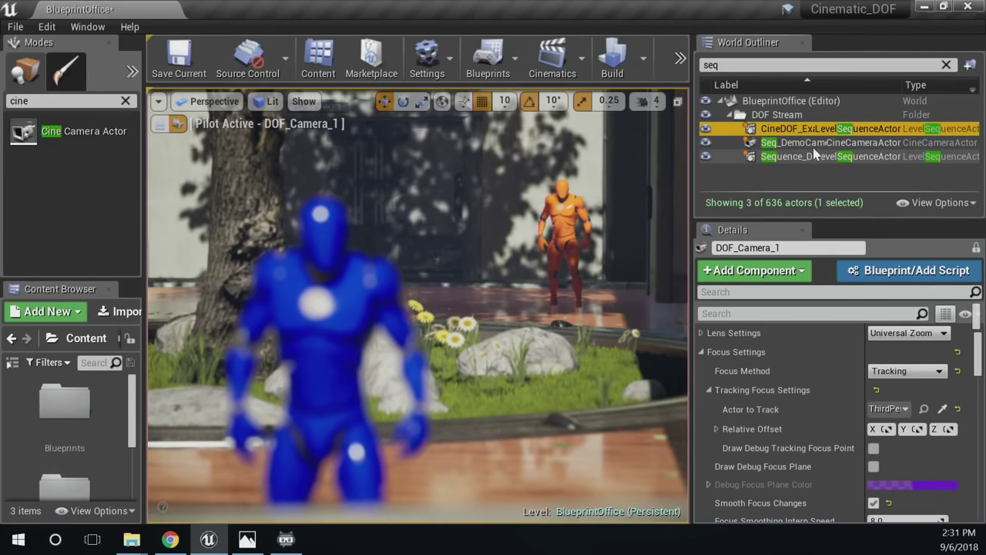
left_click(811, 143)
left_click(799, 129)
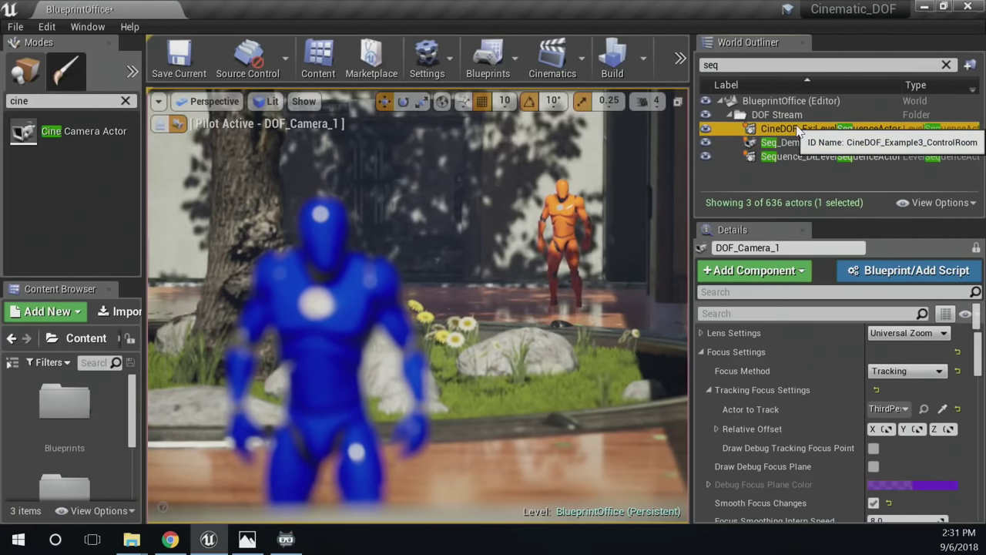
scroll(880, 332, "up", 3)
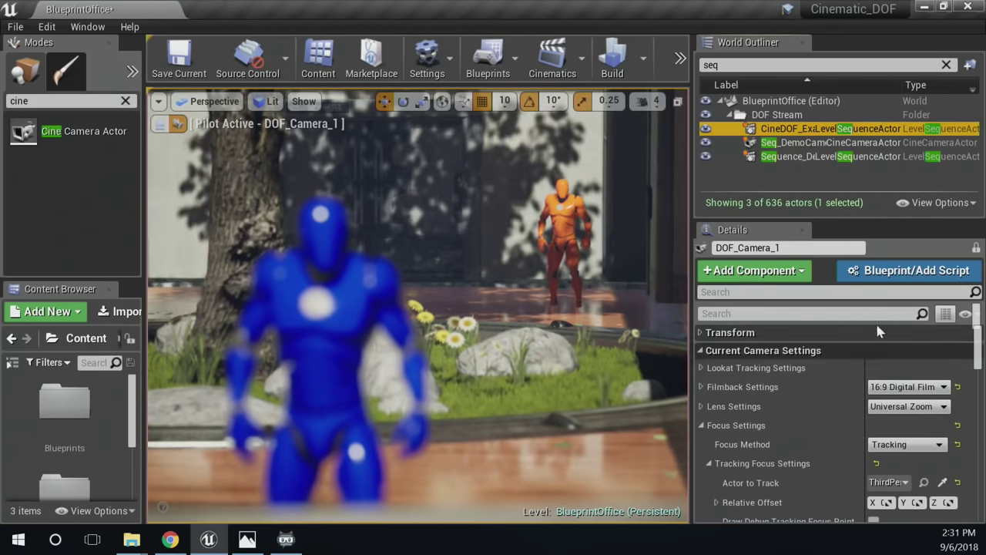
left_click(778, 156)
left_click(800, 129)
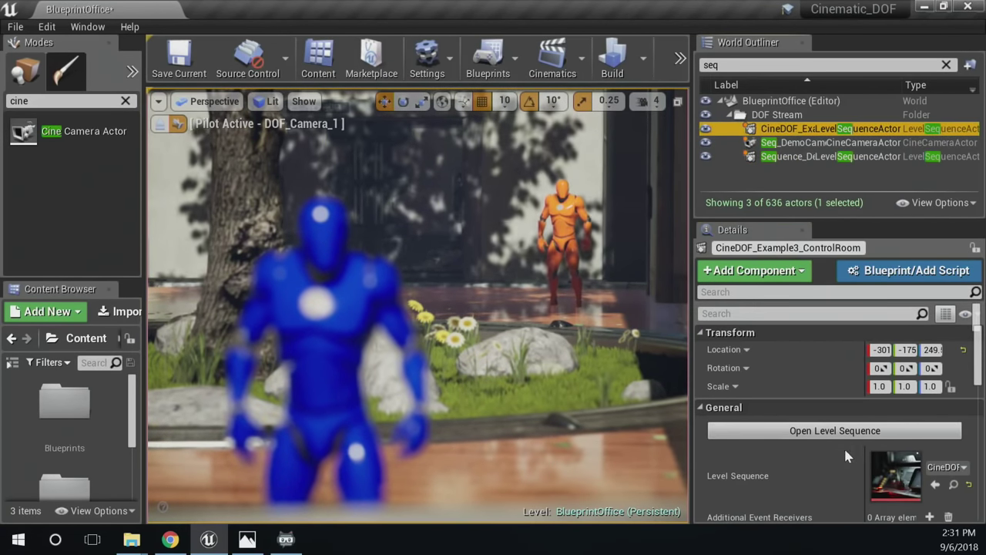
left_click(821, 431)
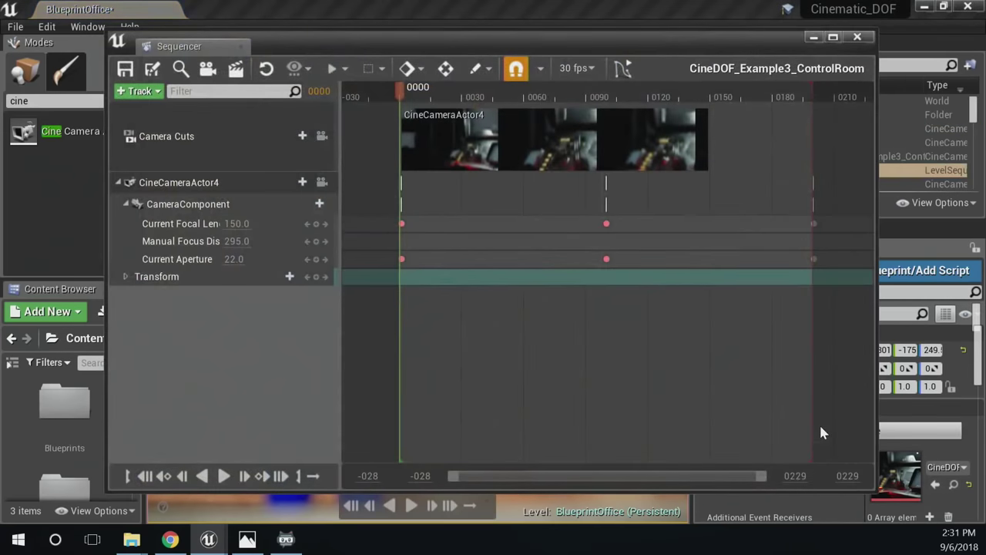
left_click(859, 38)
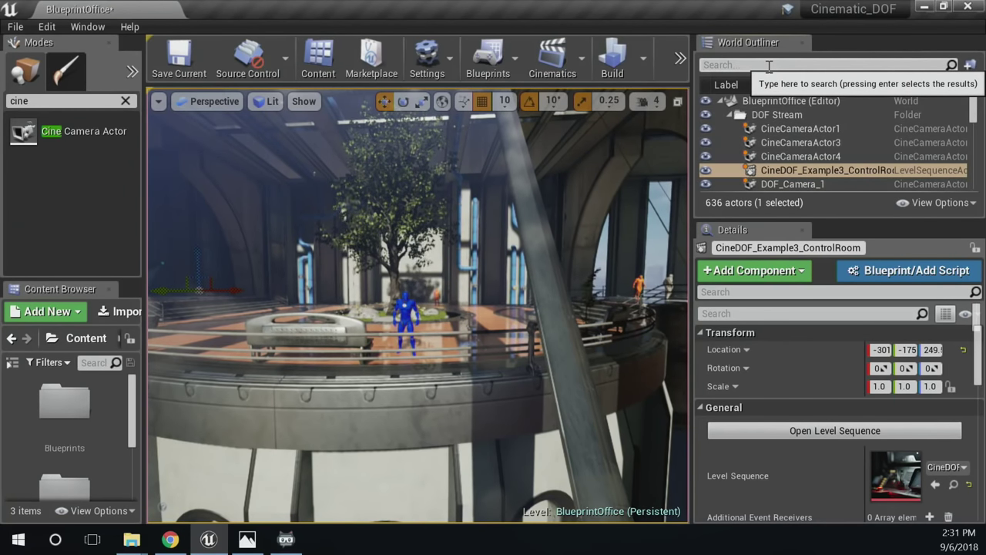
Filter the World Outliner by "seq", open the Sequence_Demo_1 actor's level sequence and move the Sequencer window clear of the viewport
type("seq")
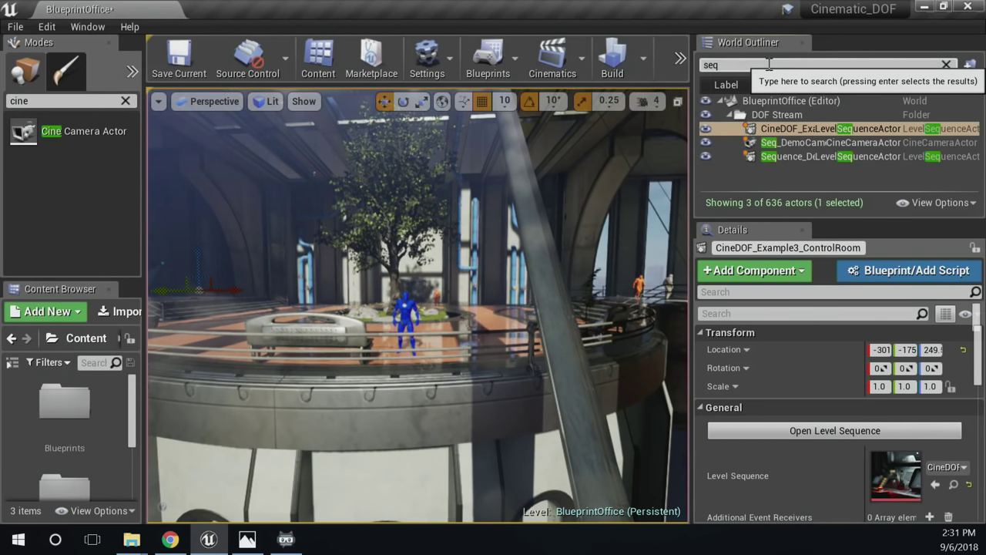
left_click(809, 144)
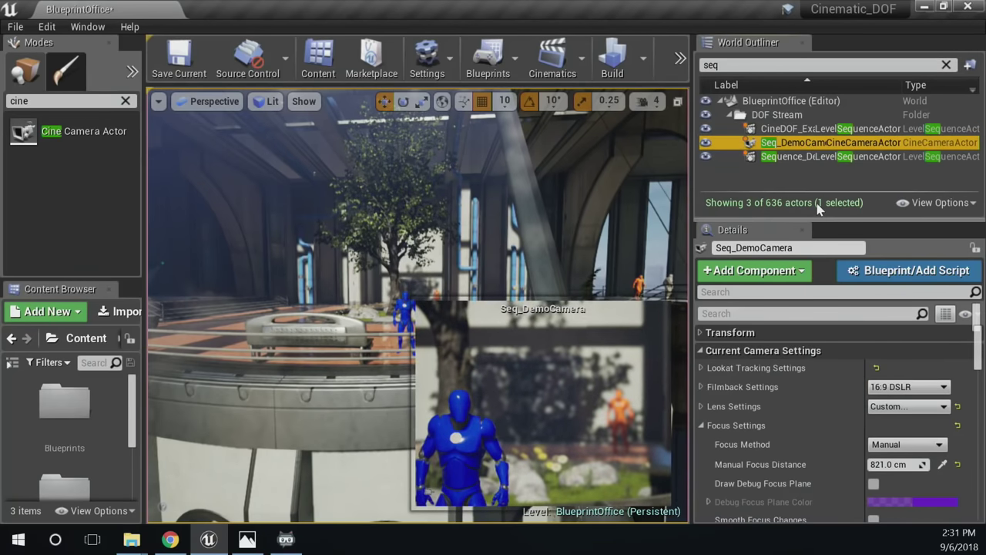
scroll(846, 362, "down", 4)
scroll(821, 382, "up", 4)
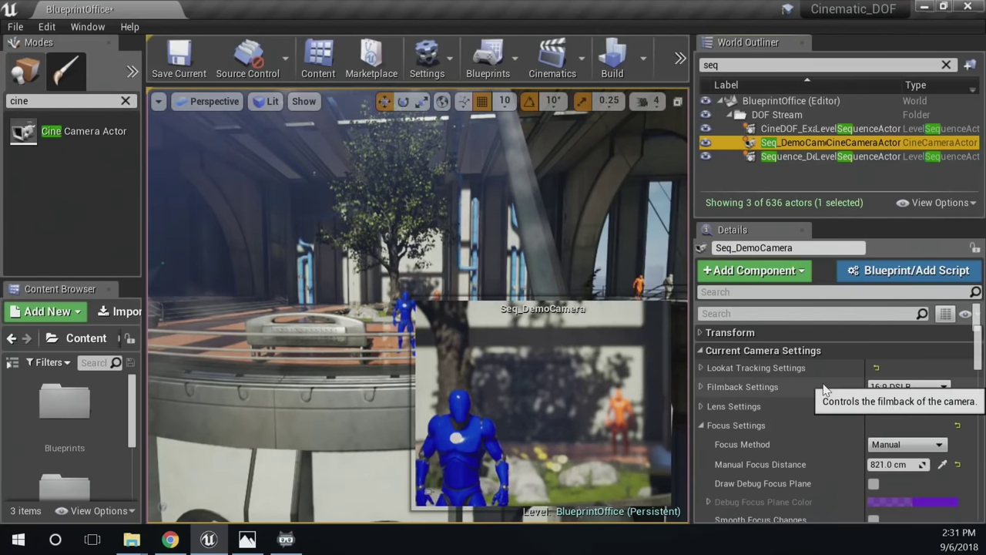
left_click(801, 158)
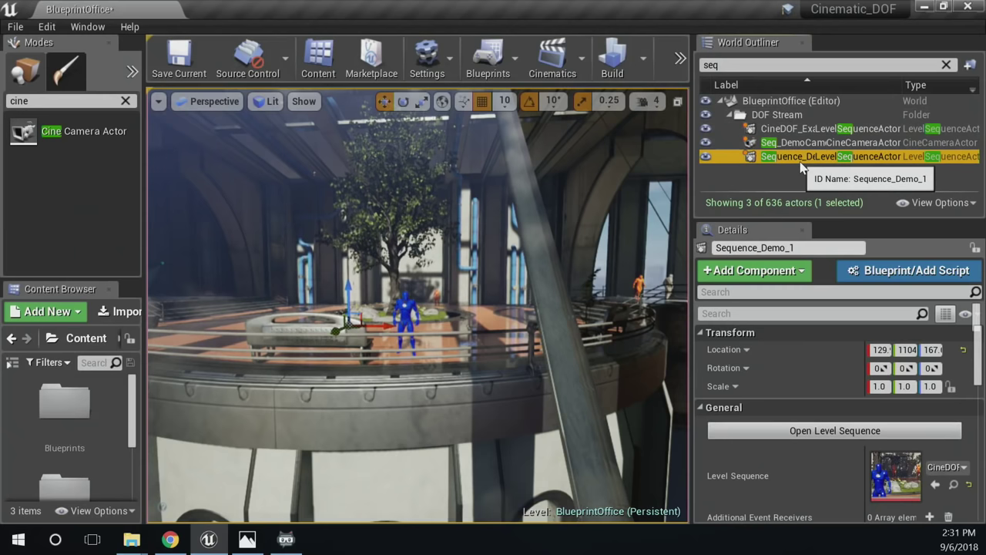
left_click(855, 431)
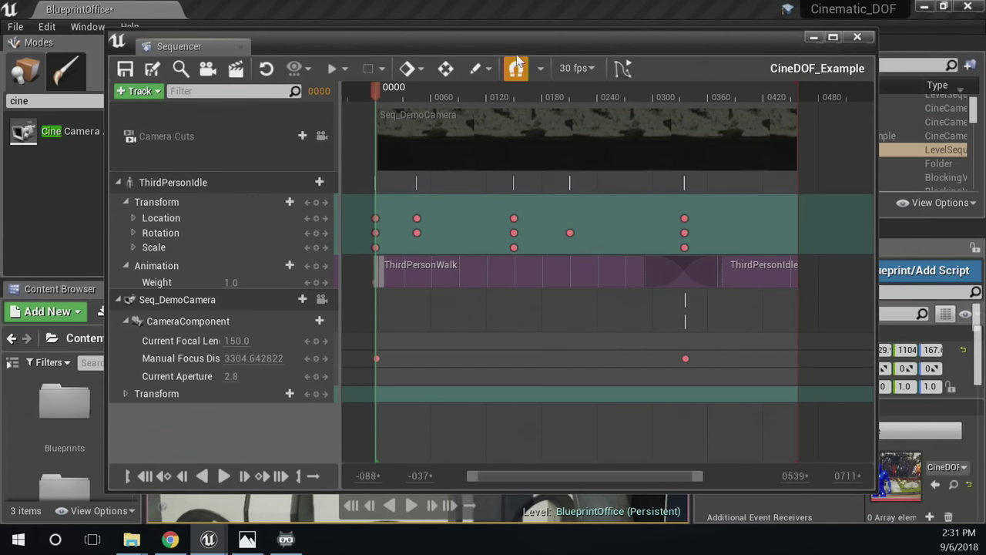
left_click_drag(528, 46, 544, 91)
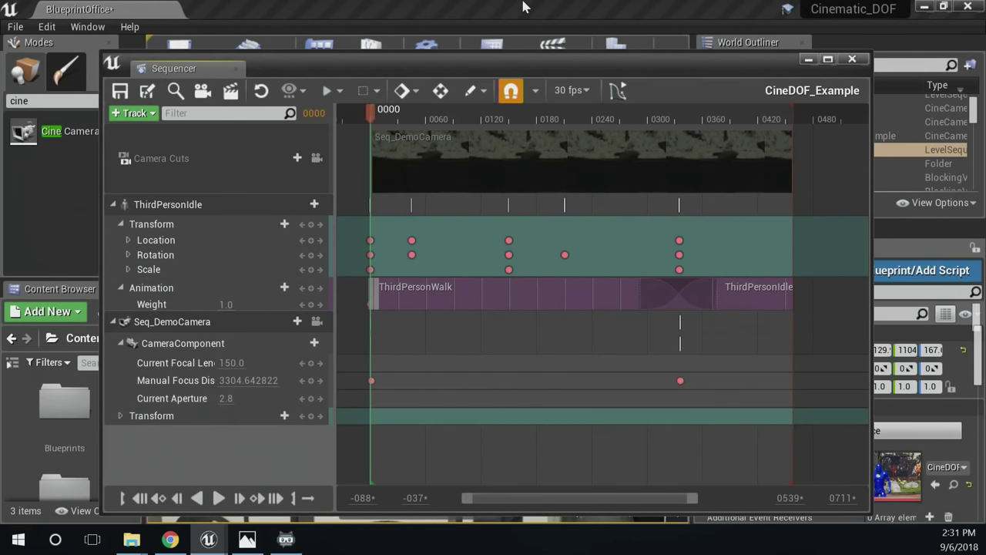
left_click_drag(581, 64, 0, 64)
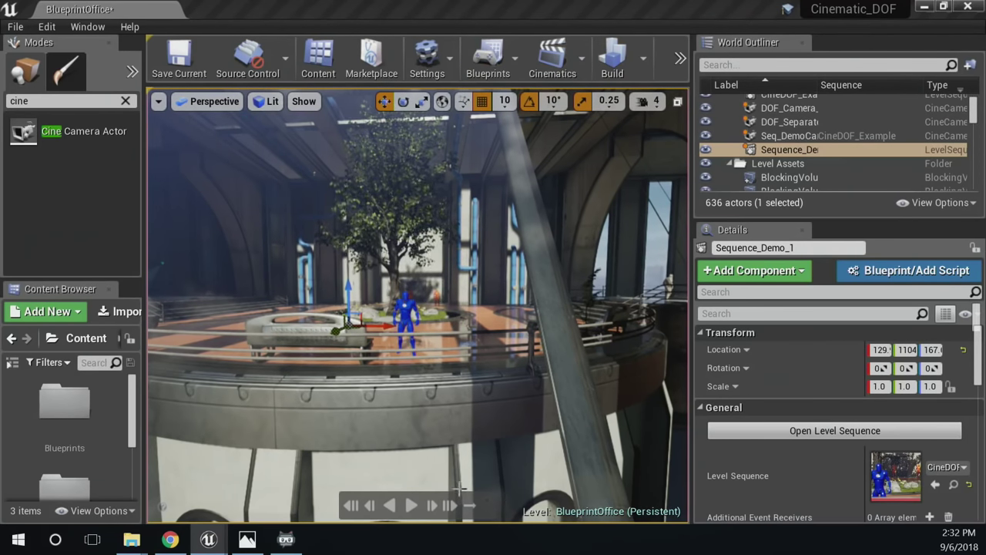
Pilot DOF_Camera_1 in the viewport and switch to the exact view through that camera
left_click(208, 101)
left_click(235, 318)
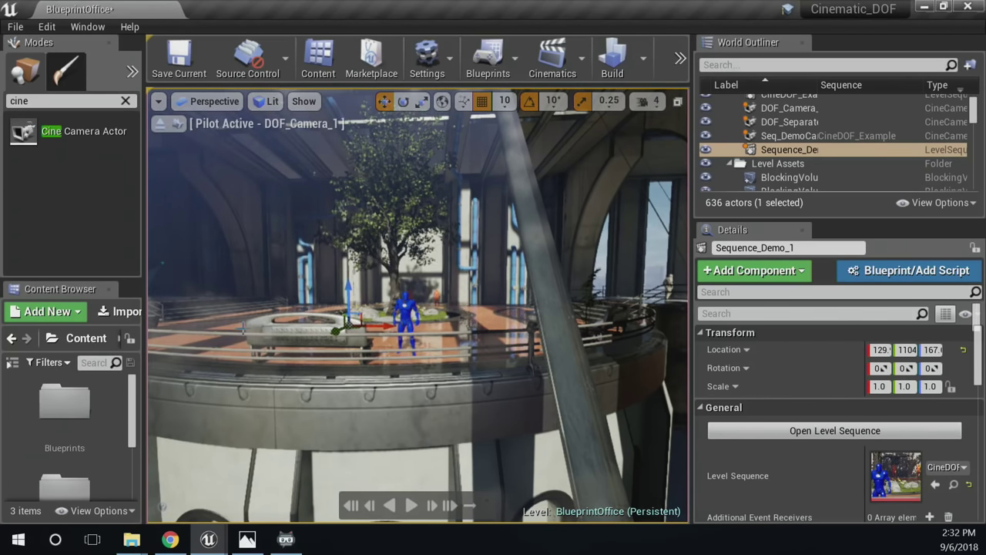
left_click(178, 124)
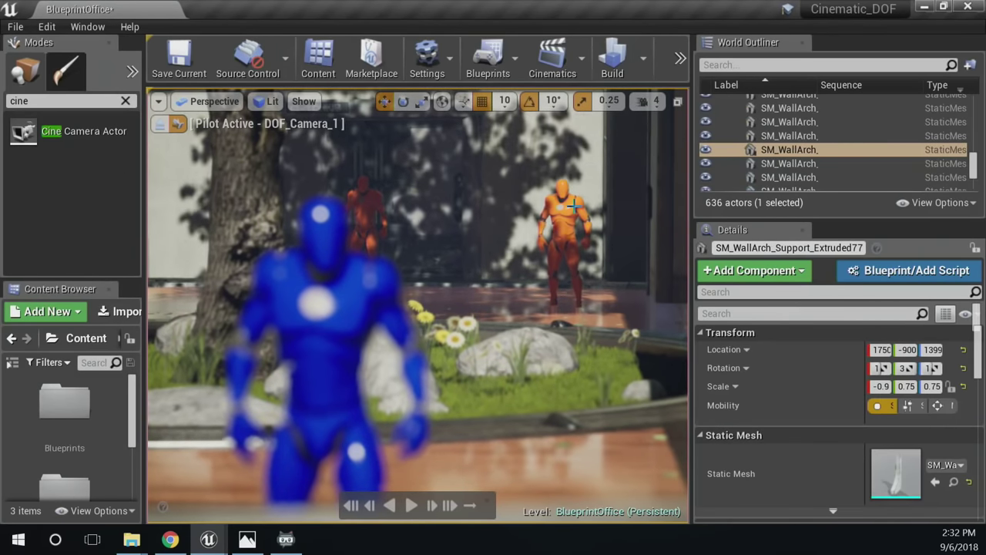
Hide the stationary orange mannequin in the background, play the level sequence through the piloted camera and pause it with the walking mannequin beside the blue one
left_click(412, 220)
left_click(548, 219)
left_click(539, 193)
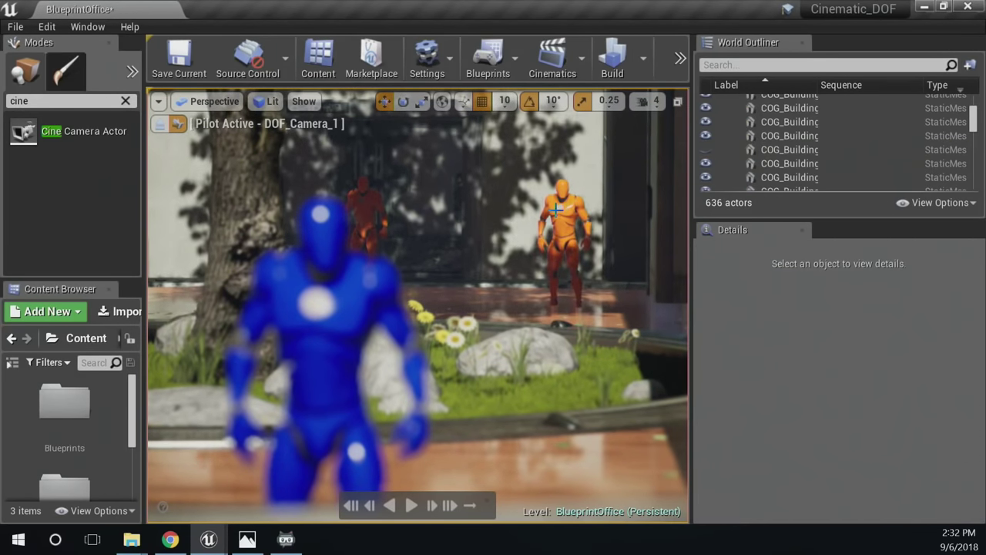
left_click(556, 208)
key("h")
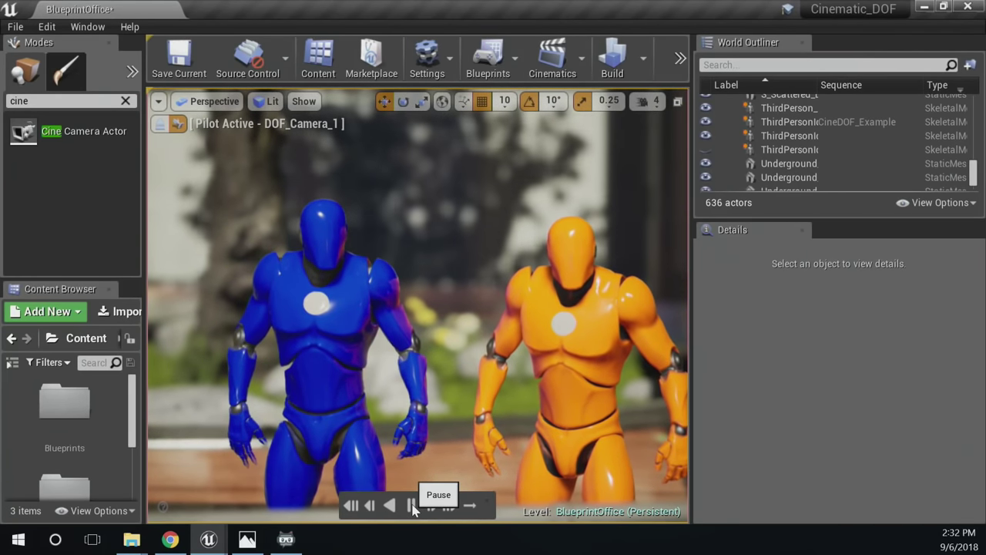
left_click(412, 505)
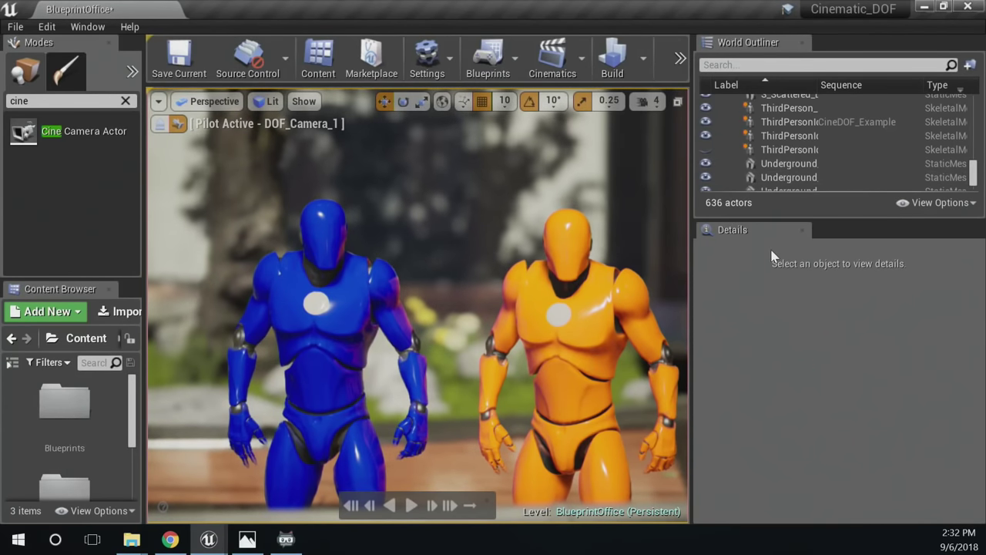
Select DOF_Camera_1, enable Look at Tracking in its Lookat Tracking Settings and view the actors available for Actor to Track
scroll(794, 131, "up", 2)
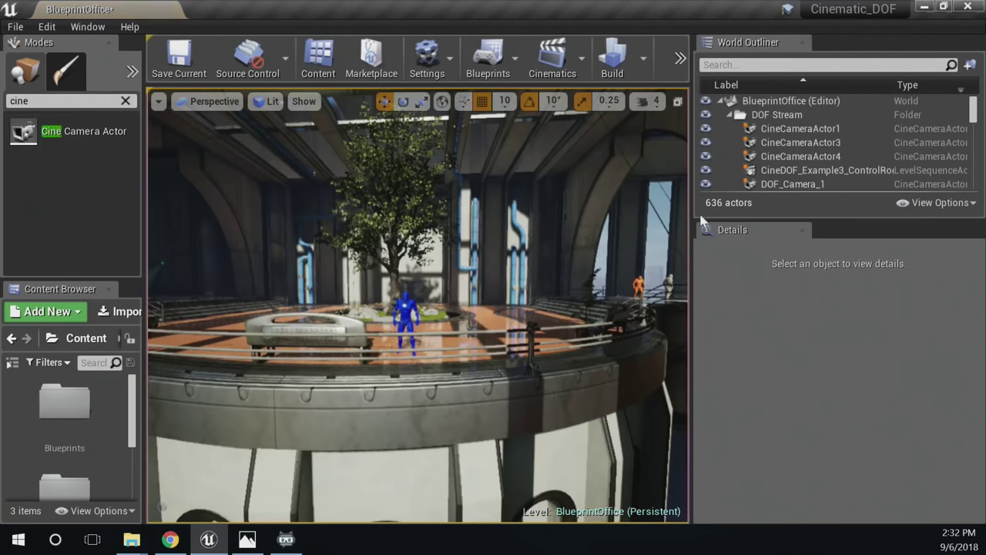
left_click(794, 184)
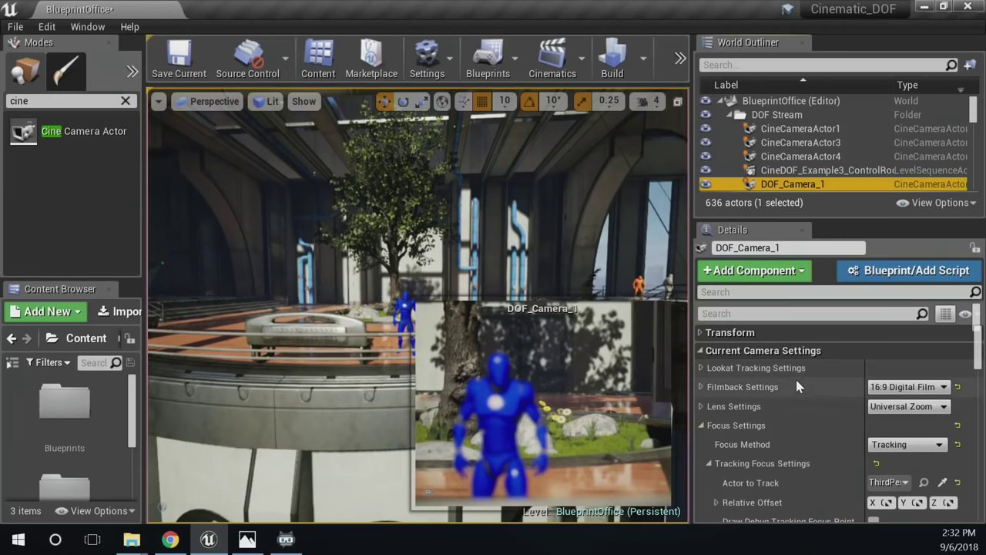
left_click(702, 369)
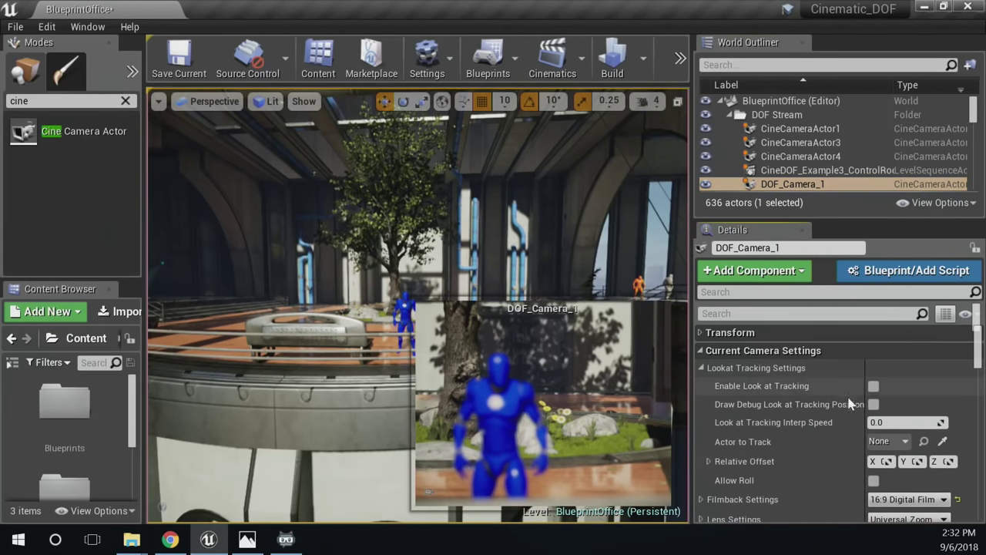
left_click(874, 387)
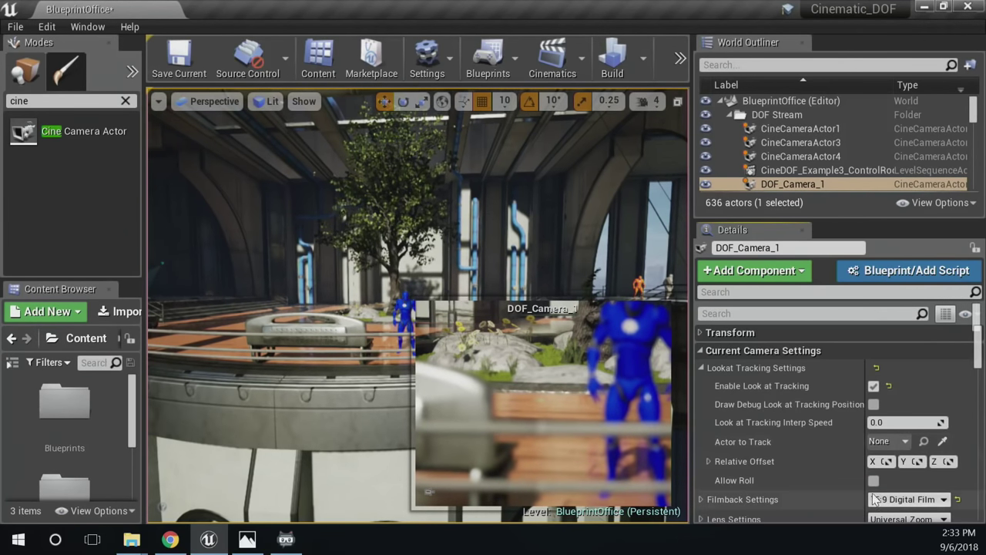
left_click(891, 442)
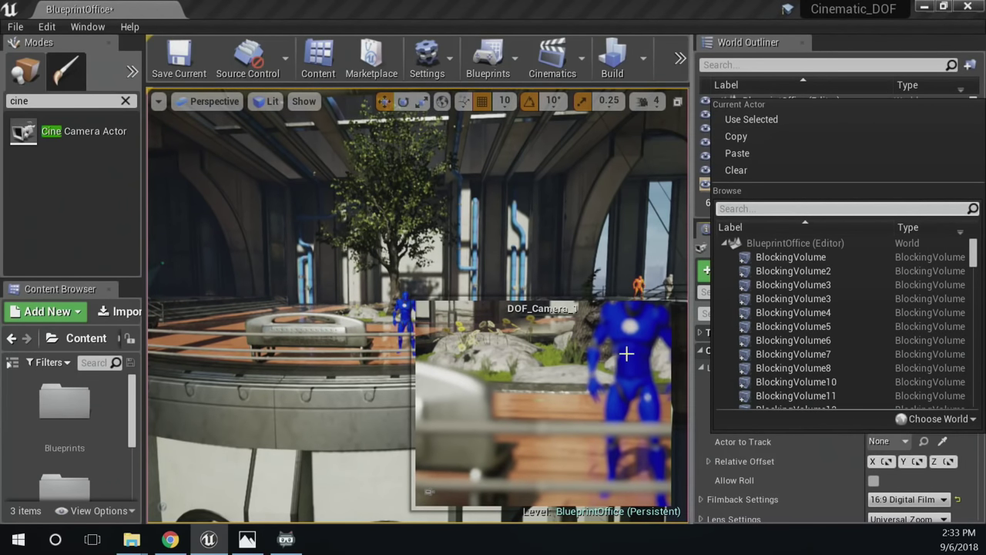
left_click(811, 482)
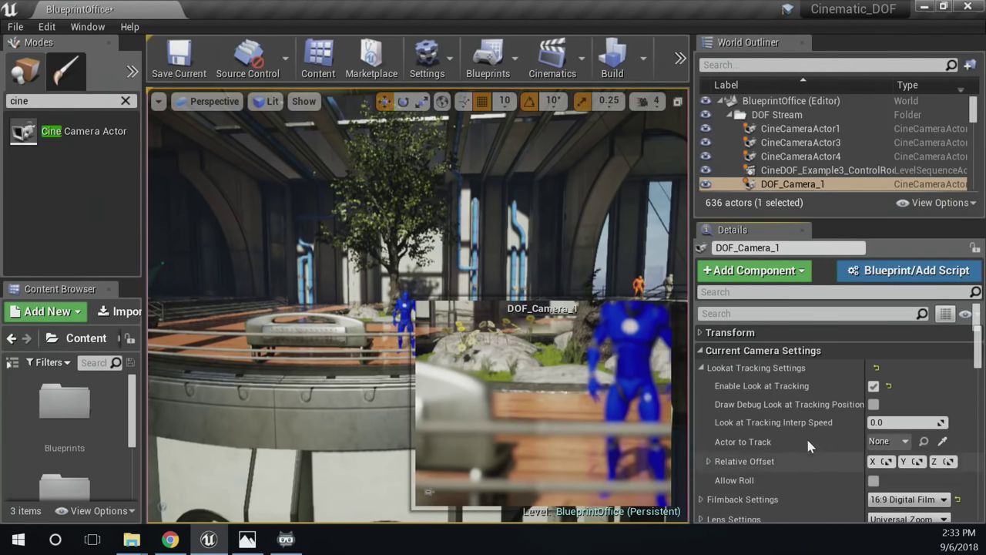
Preview the other cine cameras in the DOF Stream folder, including CineCameraActor4 and CineCameraActor1, and check the CineDOF_Example3_ControlRoom actor
left_click(787, 169)
left_click(794, 156)
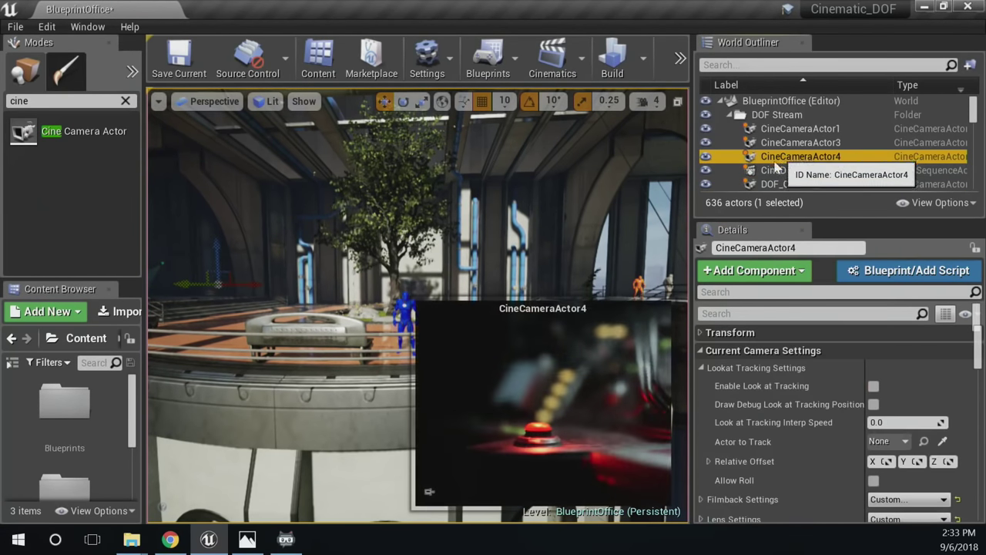
left_click(794, 115)
left_click(802, 129)
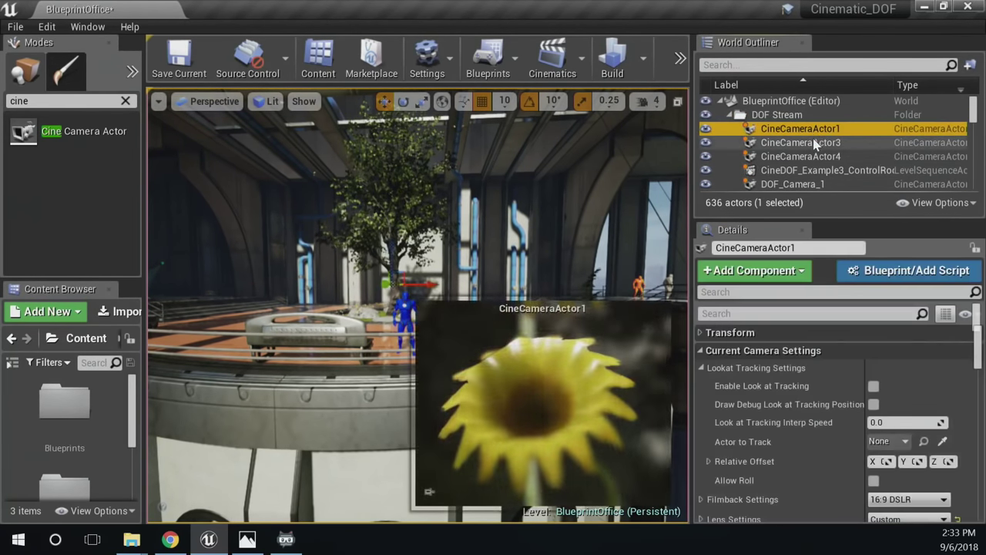
key("Down")
left_click(813, 131)
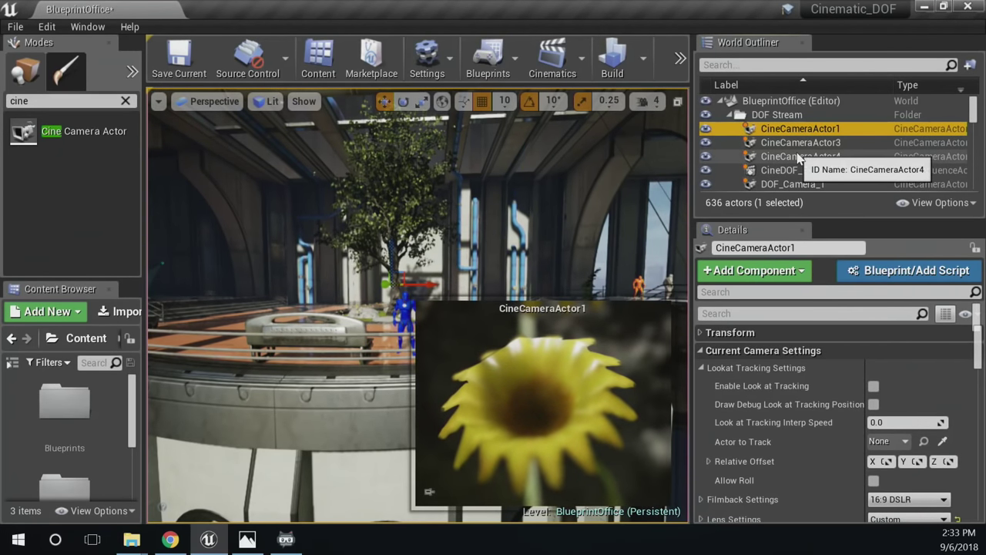
left_click(802, 157)
left_click(806, 170)
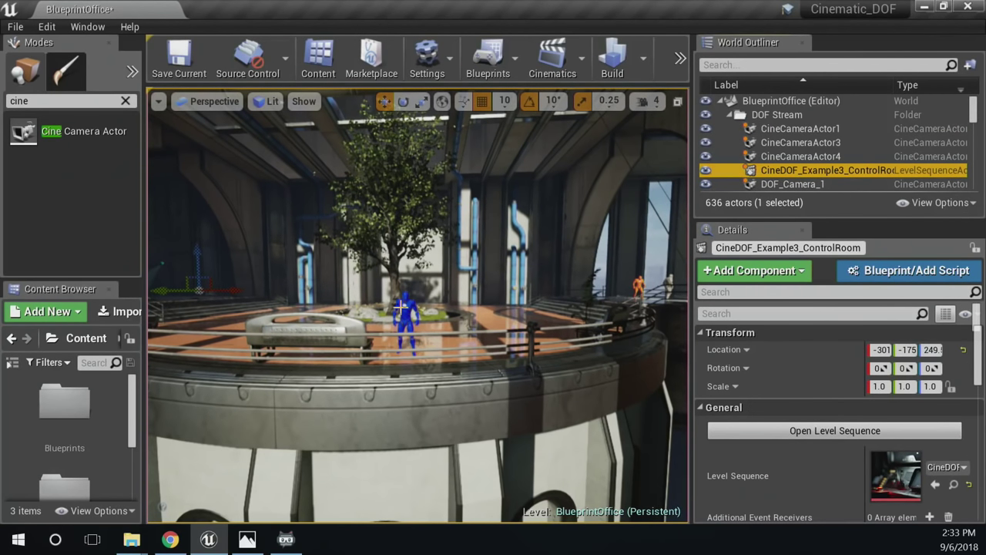
Reselect DOF_Camera_1 and turn off Look at Tracking
left_click(793, 184)
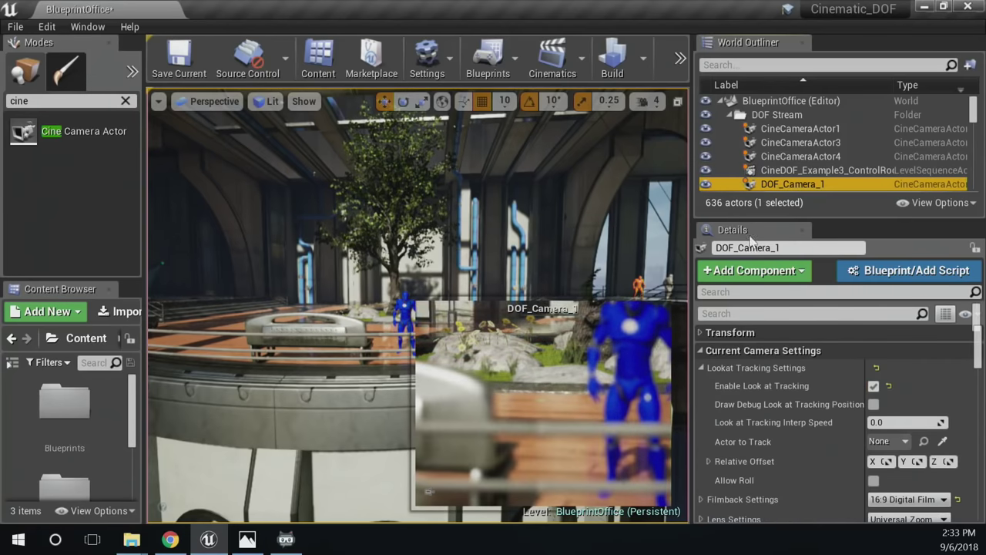
left_click(874, 386)
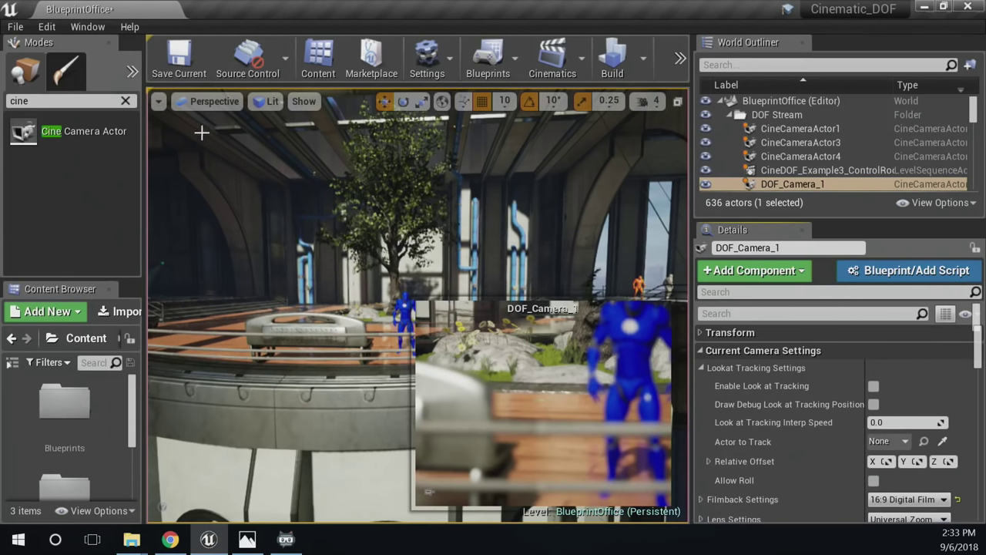
Pilot the DOF_Separate Translucency camera with its exact camera view and select the boulder beside the flowers
left_click(209, 101)
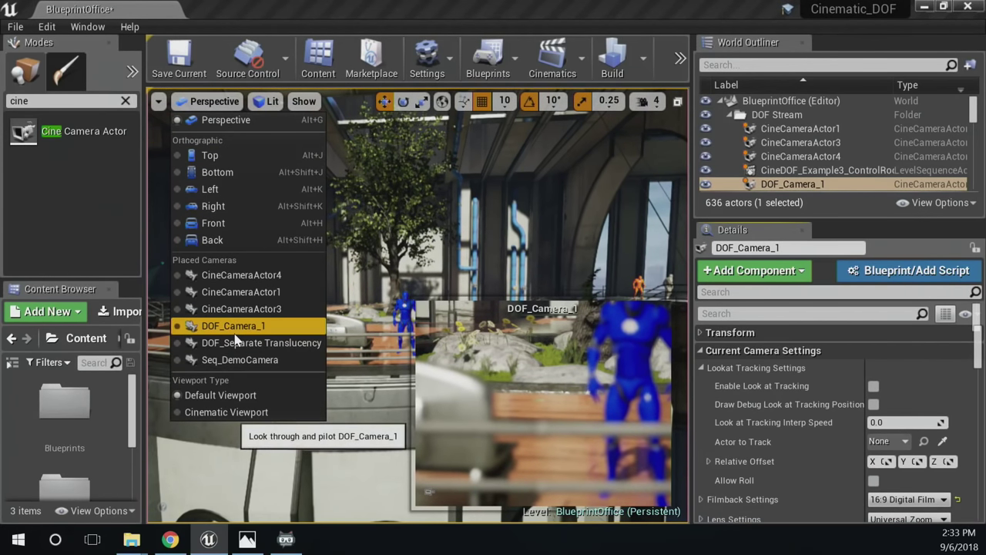
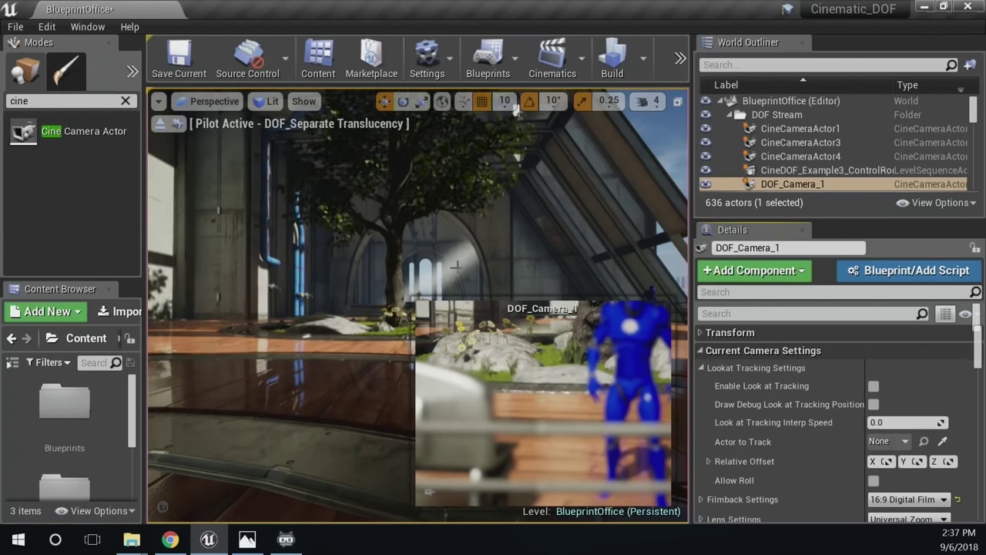
left_click(178, 124)
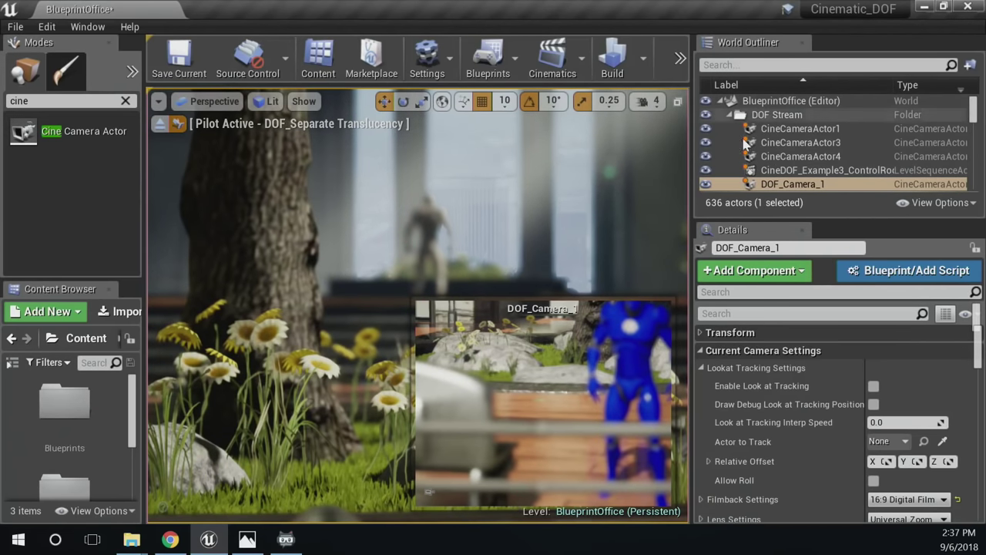
left_click(347, 466)
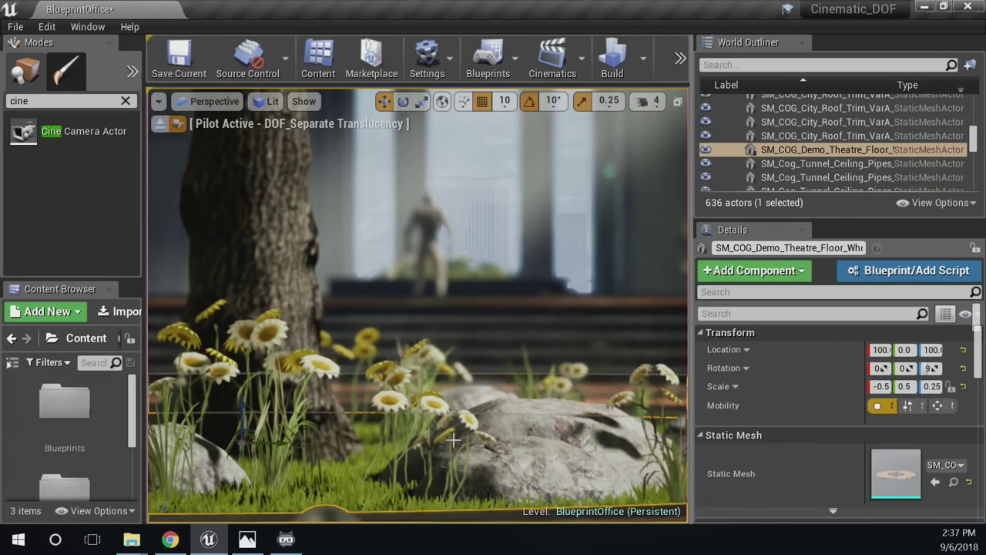
left_click(504, 434)
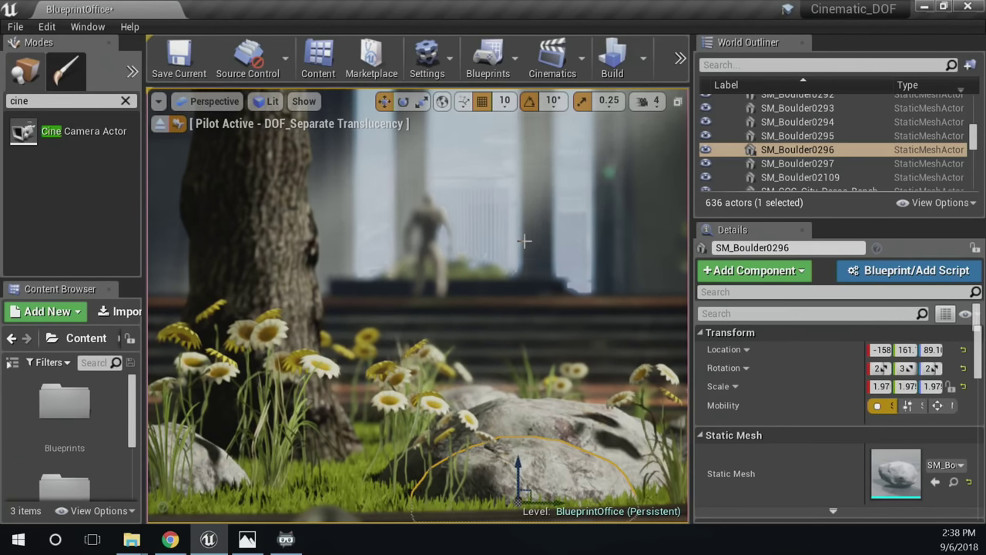
Open the Showcase level from the Content/Maps folder without saving the changes to BlueprintOffice
scroll(64, 448, "down", 1)
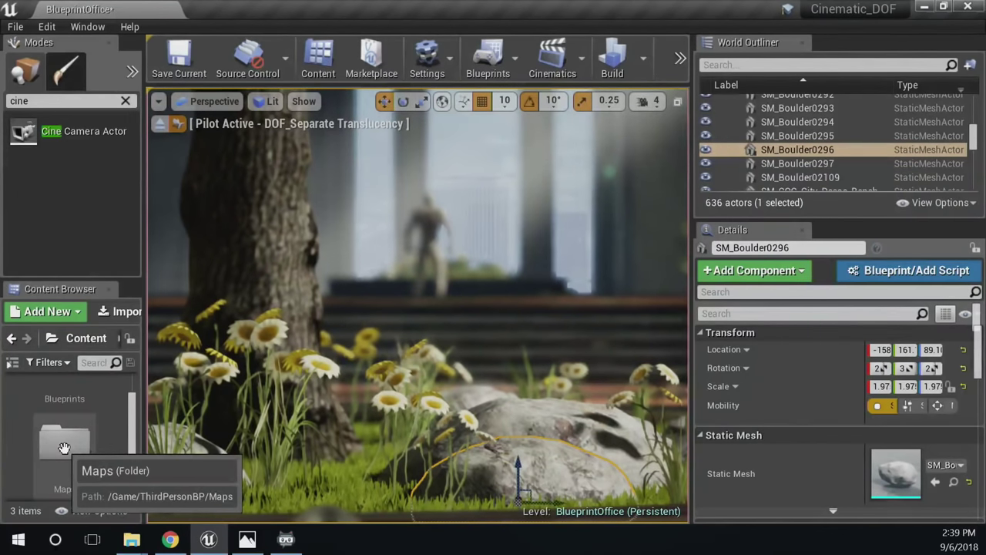
scroll(63, 448, "down", 1)
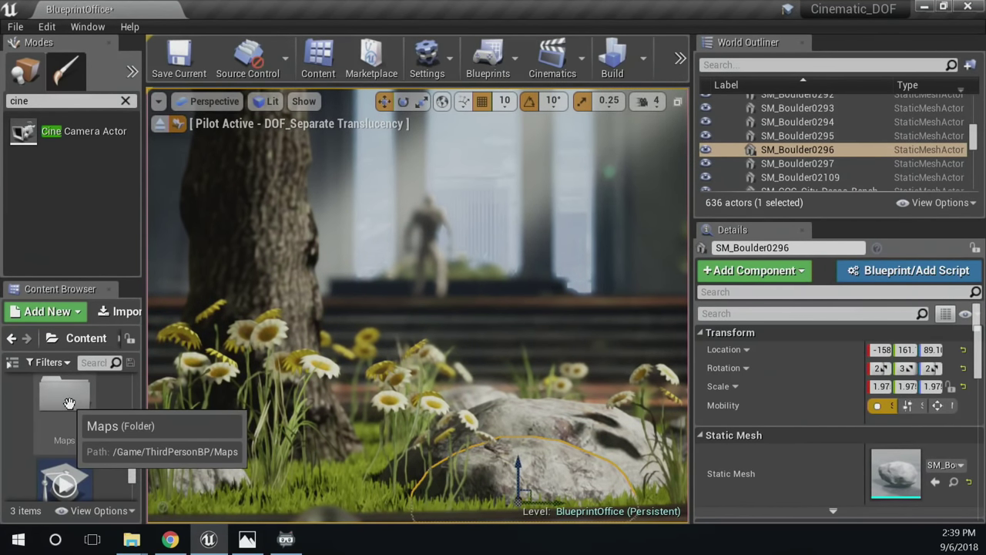
double_click(68, 404)
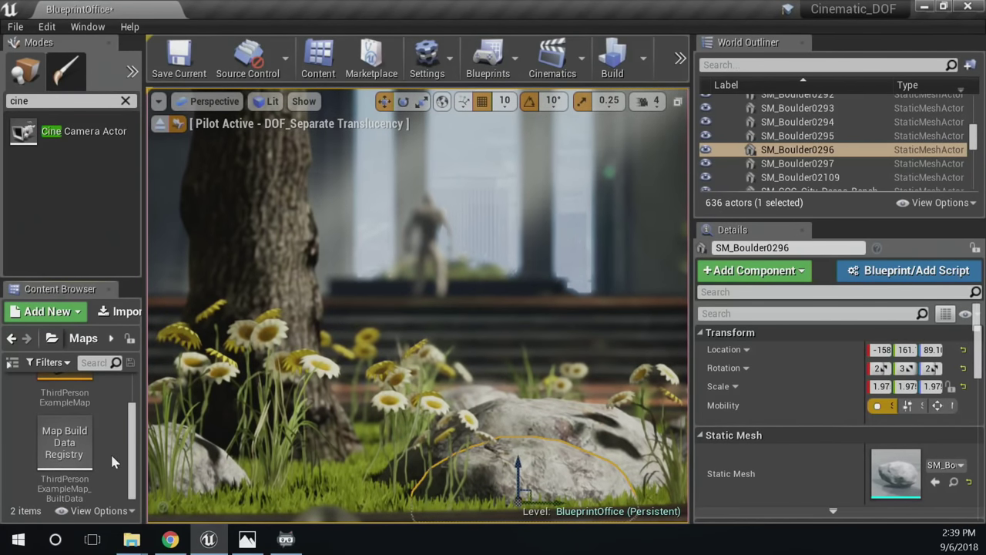
scroll(110, 455, "up", 1)
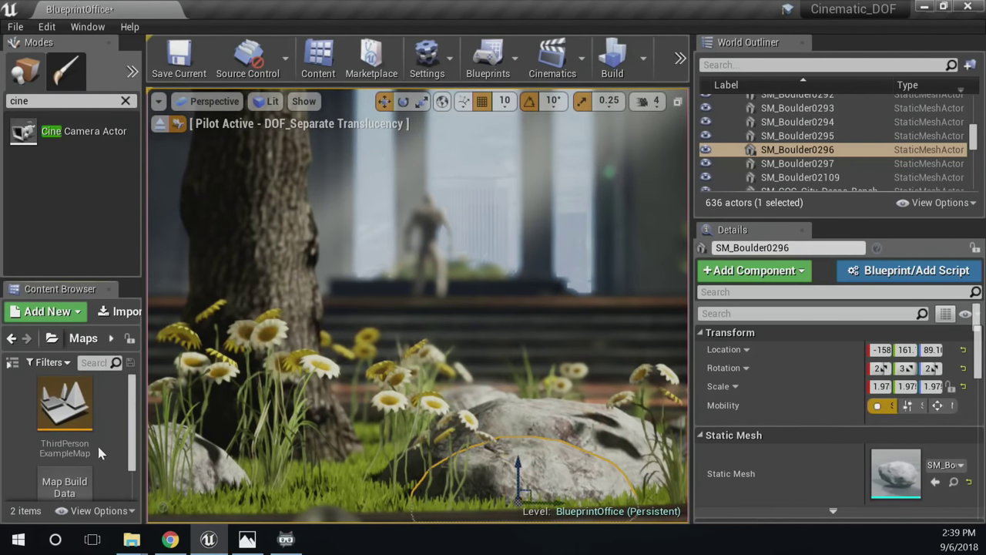
left_click(12, 362)
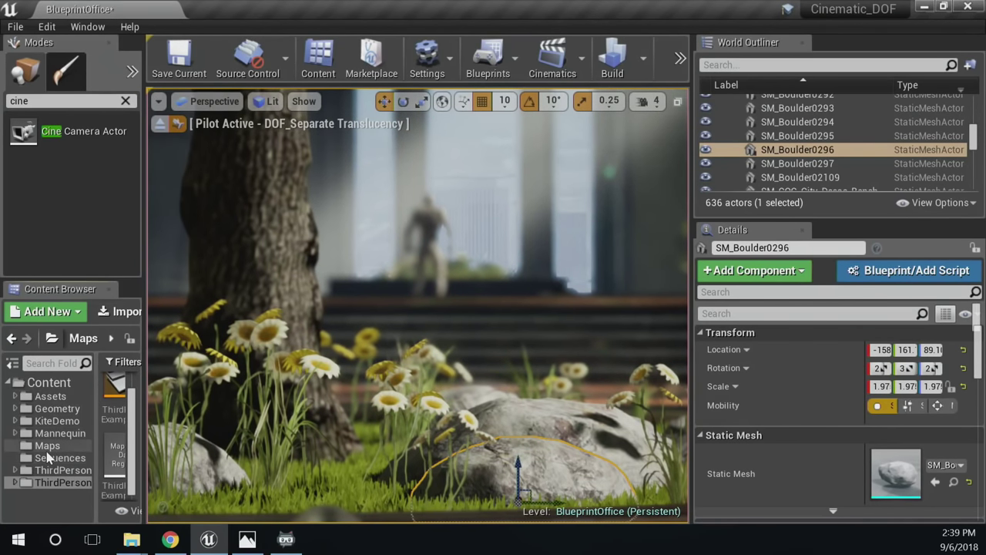
left_click(47, 447)
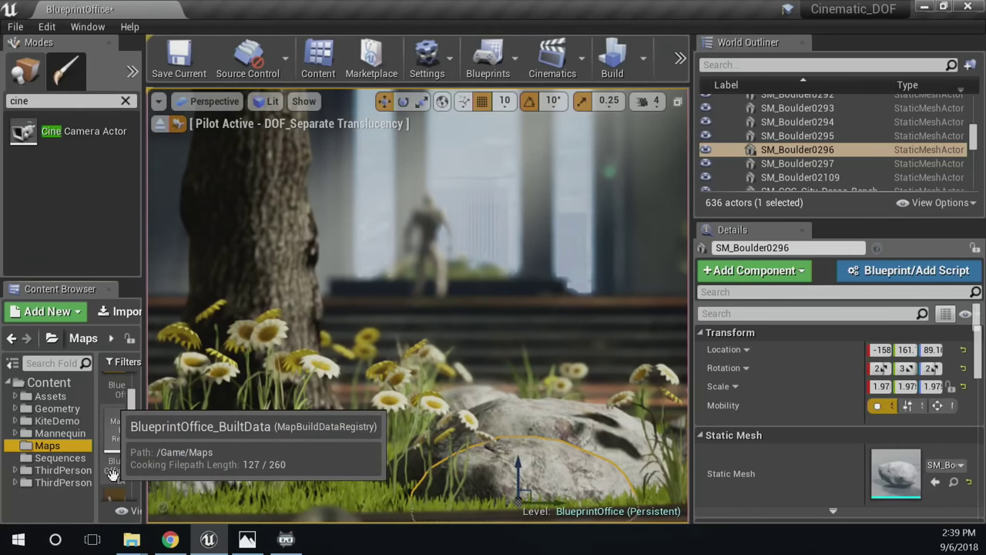
double_click(114, 487)
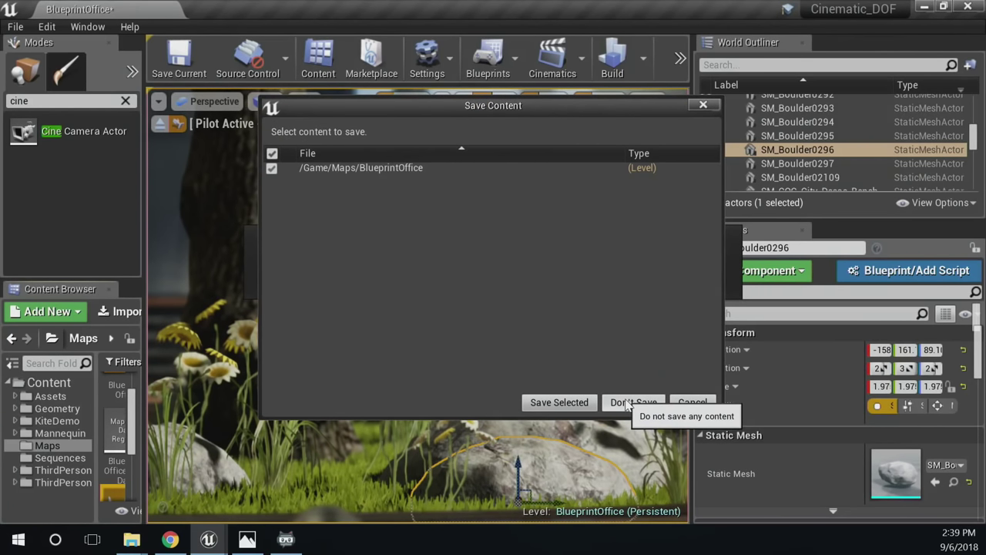
left_click(655, 402)
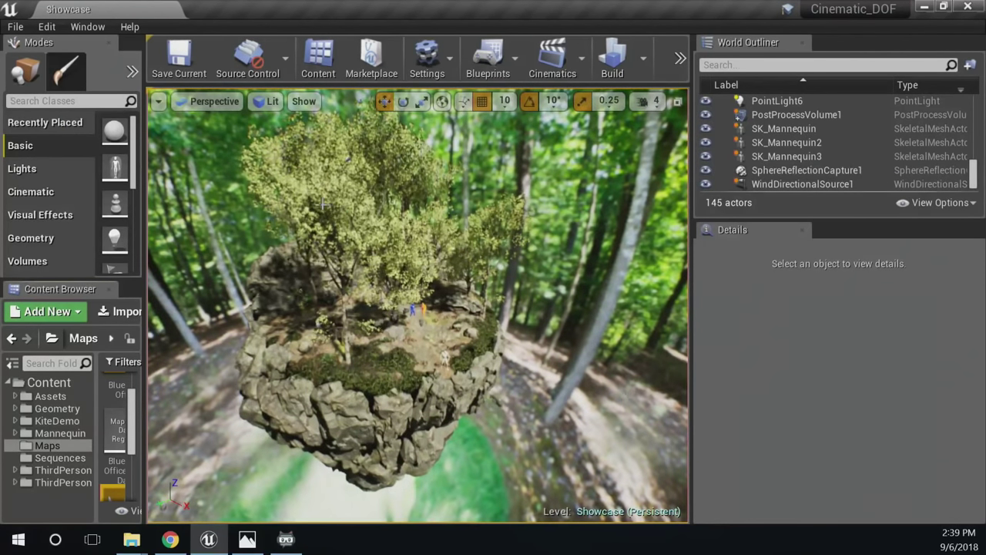
Pilot the LAYERS_VIS camera in the viewport
left_click(209, 107)
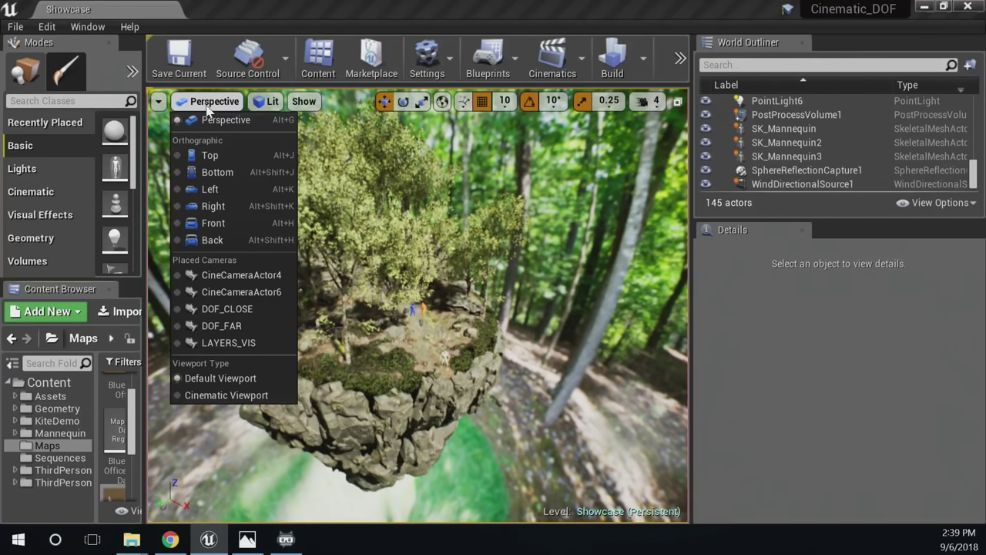
left_click(230, 343)
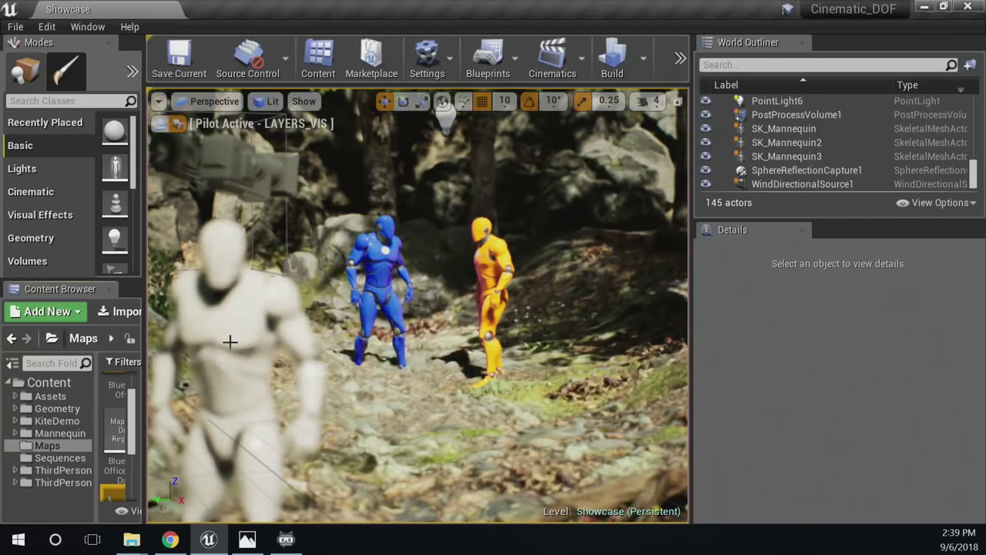
left_click(215, 102)
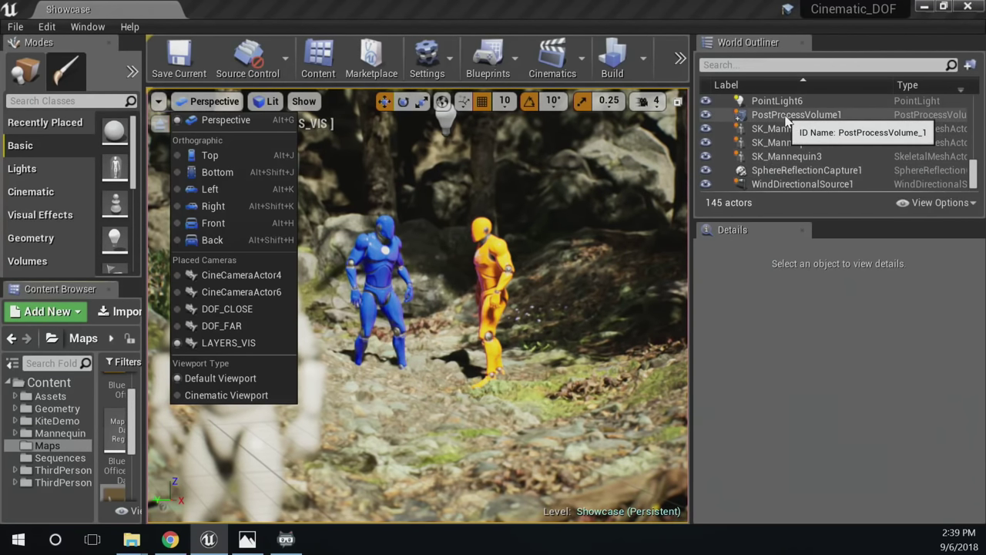
Filter the level's actors by "dof" and select the DOF_CLOSE camera
left_click(778, 65)
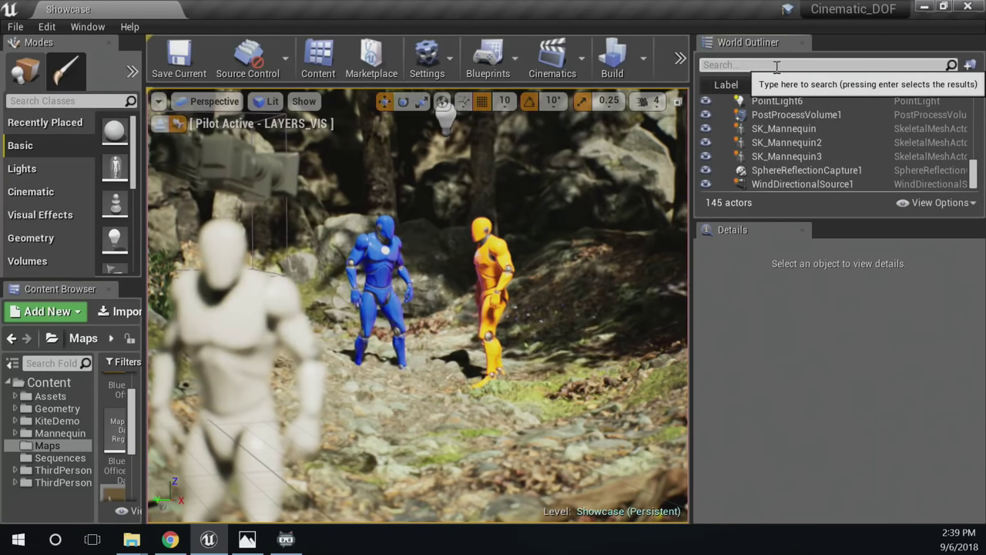
type("dof")
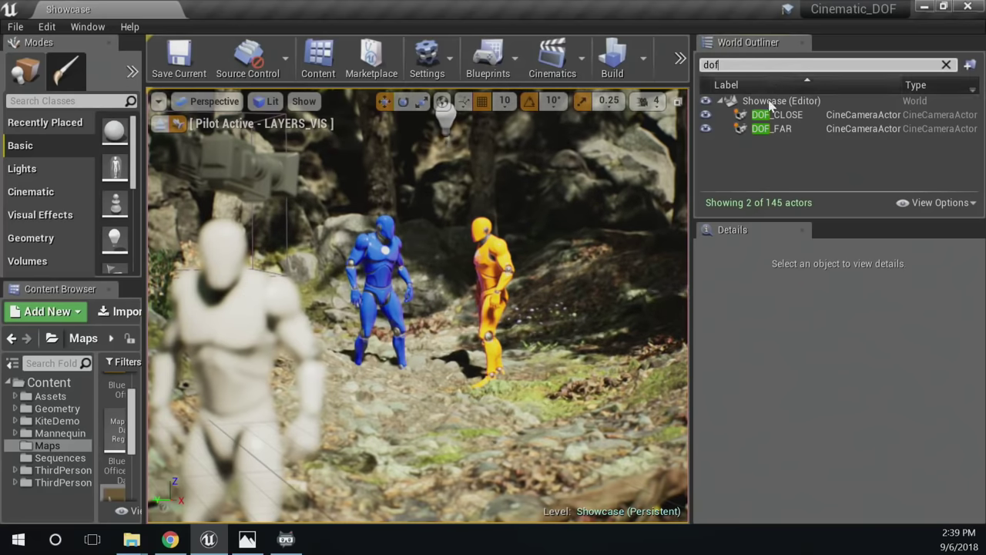
left_click(774, 115)
Filter the level's actors by "lay" and select the LAYERS_VIS camera
left_click(770, 65)
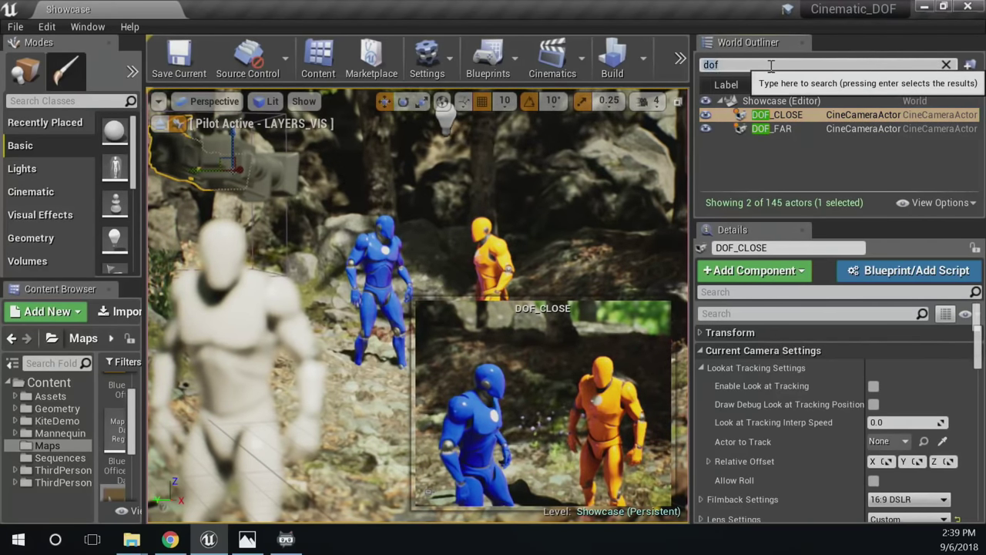
key("BackSpace")
key("BackSpace")
key("BackSpace")
type("lay")
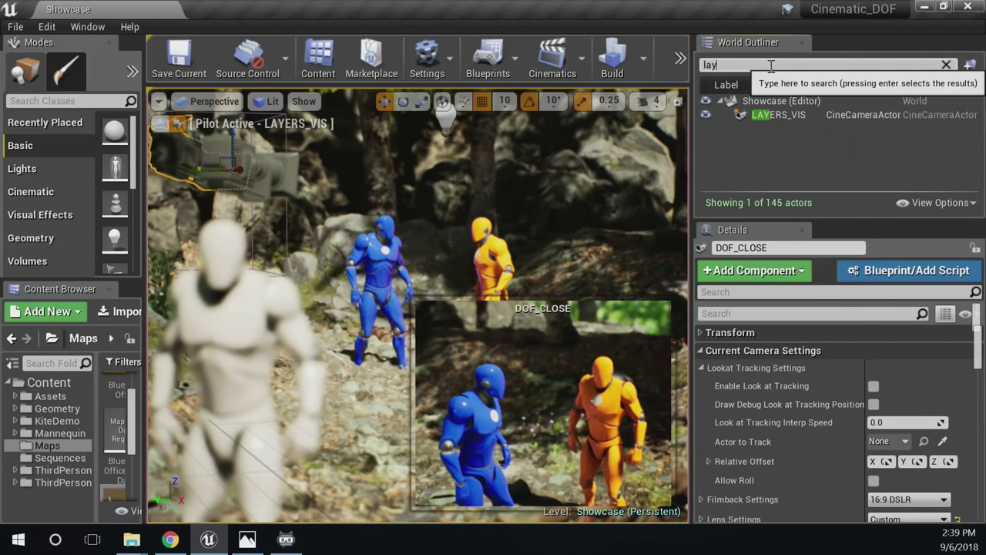
left_click(779, 116)
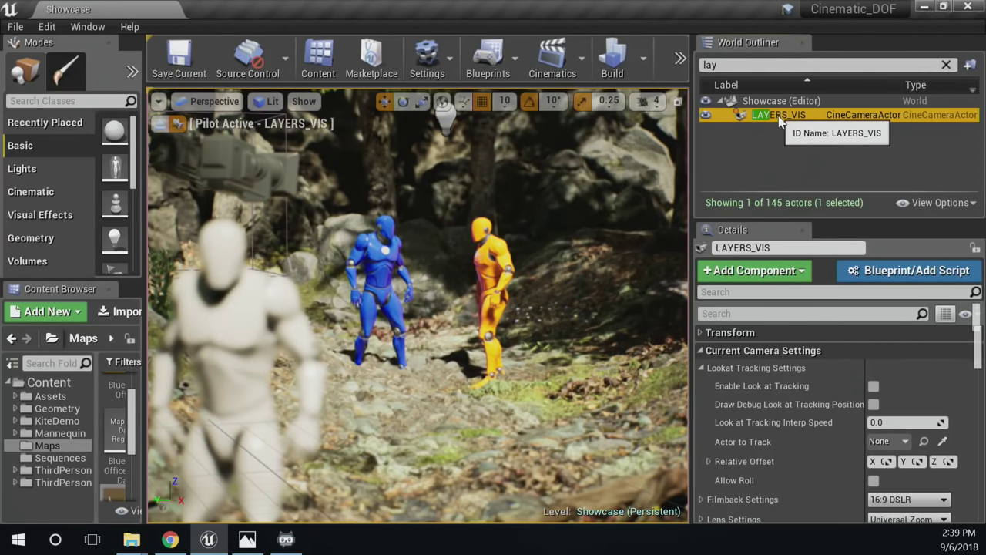
scroll(823, 399, "down", 2)
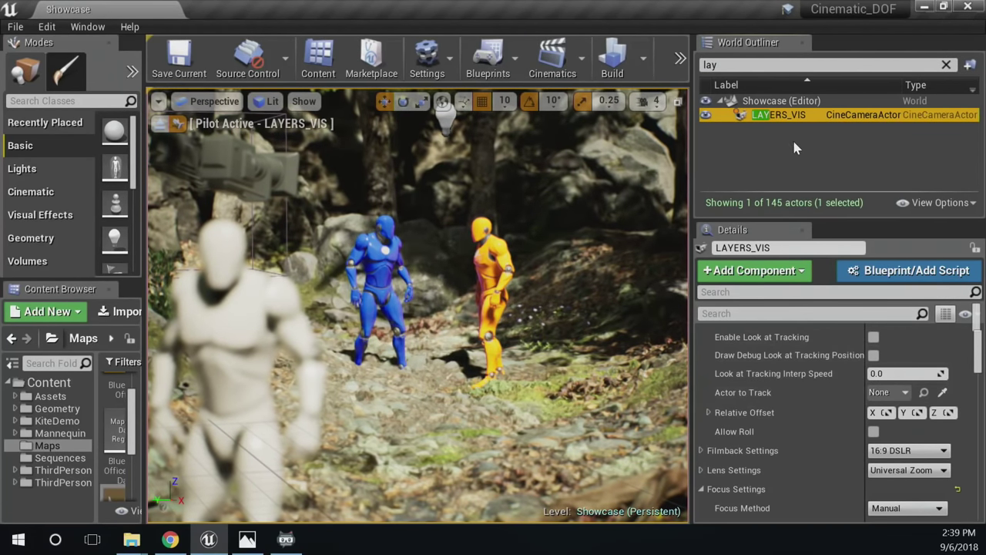
left_click(392, 322)
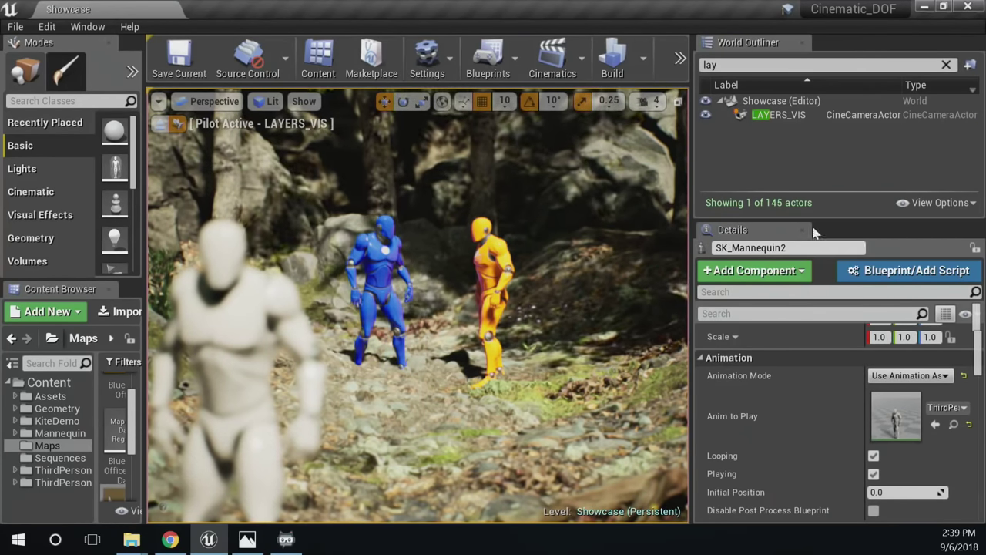
left_click(810, 114)
Enable Draw Debug Focus Plane for LAYERS_VIS and set its Manual Focus Distance to about 1567.75
scroll(840, 364, "down", 2)
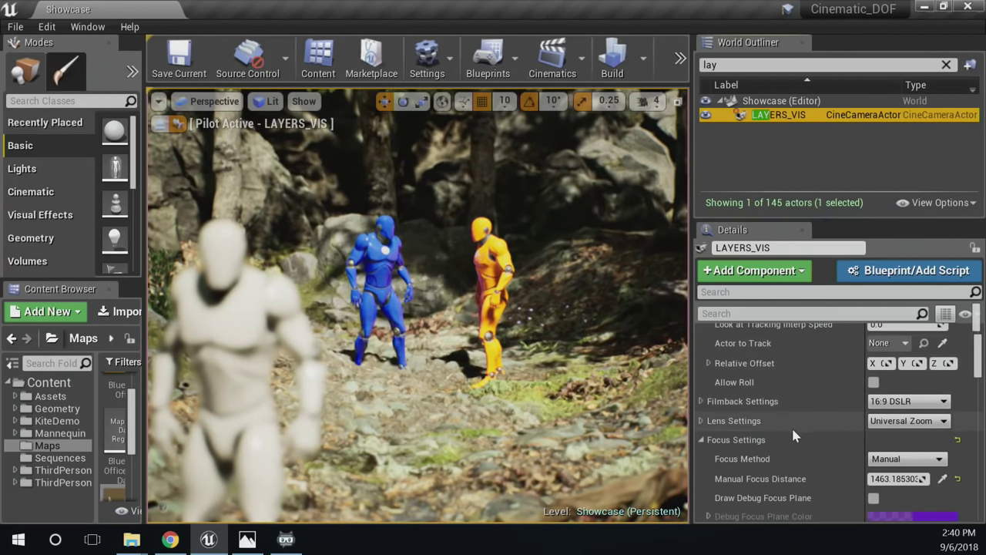
scroll(839, 424, "down", 2)
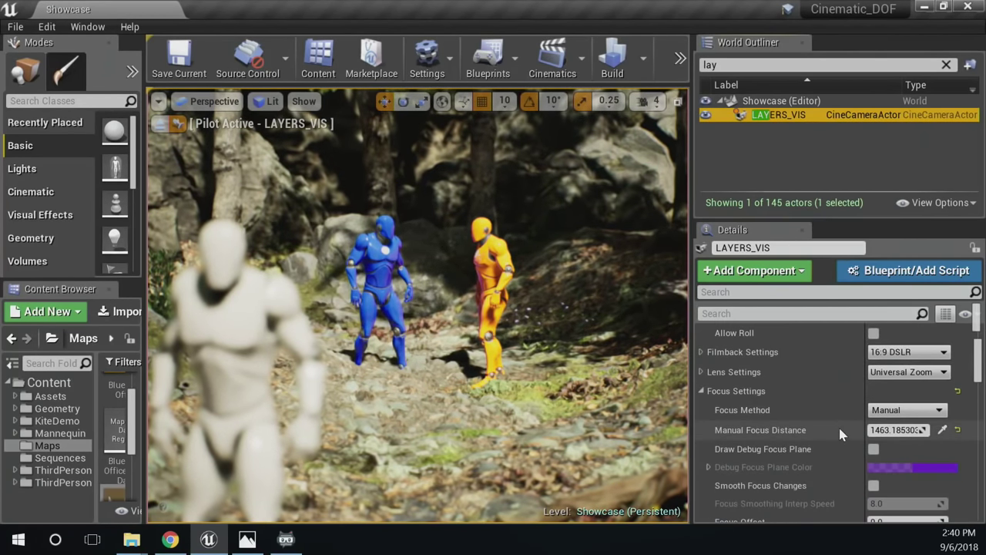
left_click(874, 450)
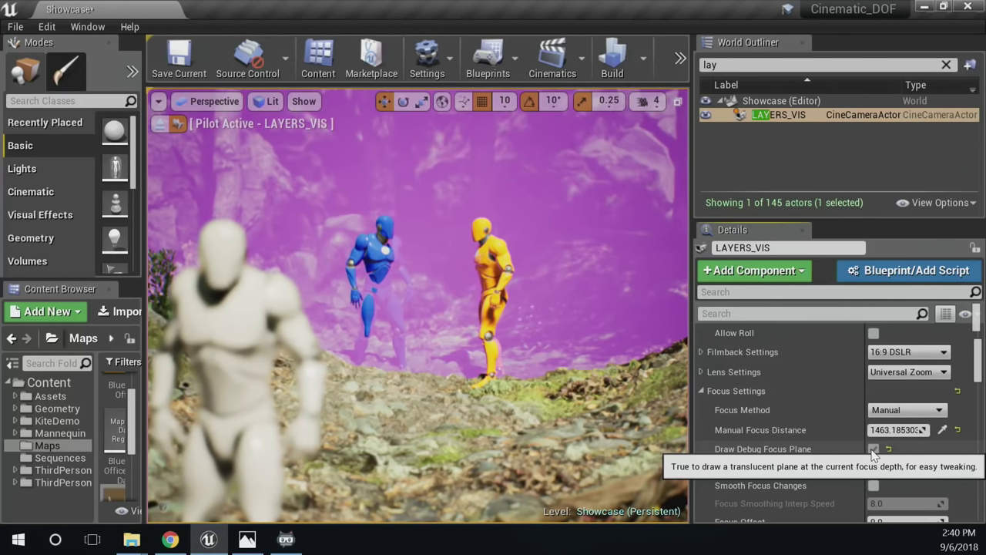
left_click(873, 449)
mouse_move(897, 430)
left_mouse_down()
mouse_move(848, 430)
mouse_move(940, 430)
mouse_move(917, 430)
left_mouse_up()
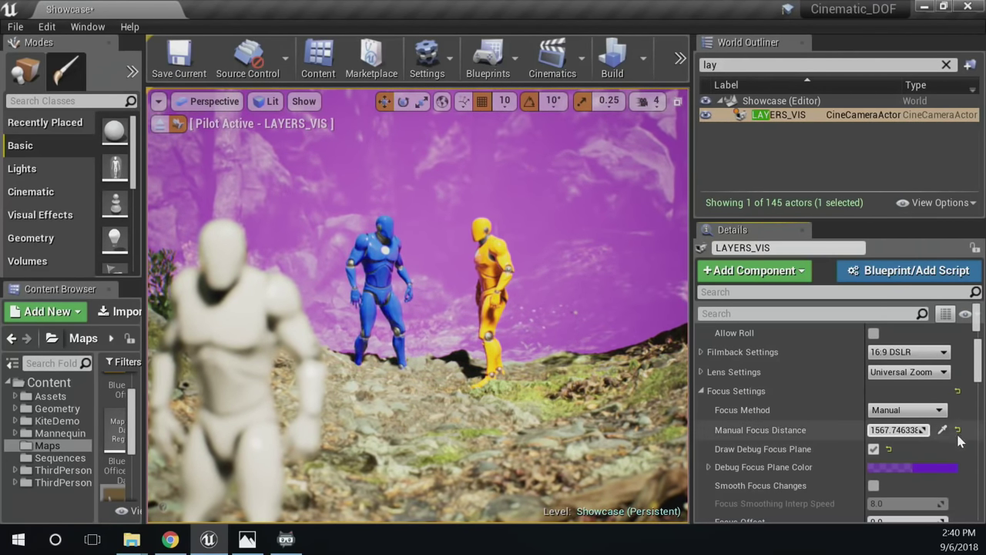
Sample the manual focus distance from the white foreground mannequin and finally from the blue mannequin
left_click(942, 430)
left_click(499, 229)
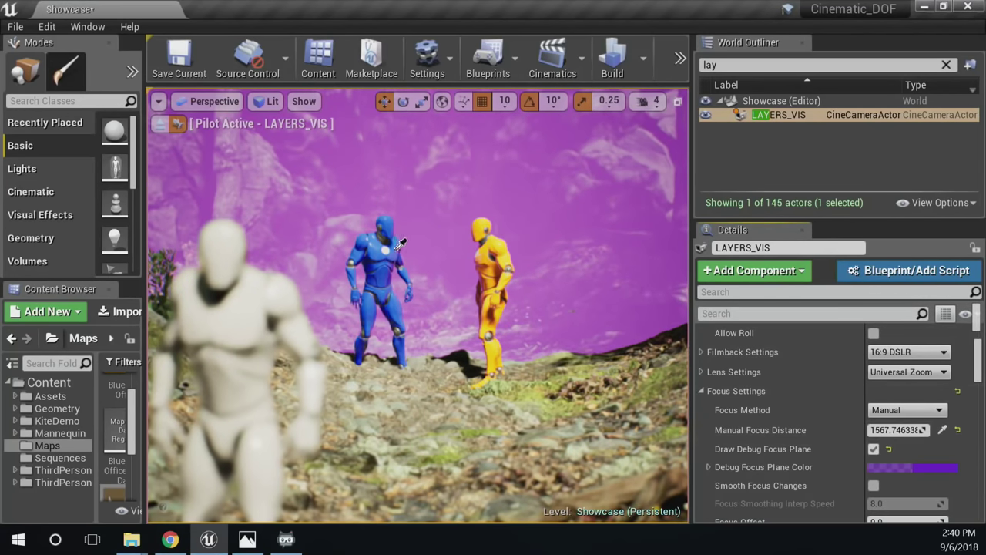
left_click(942, 429)
left_click(228, 312)
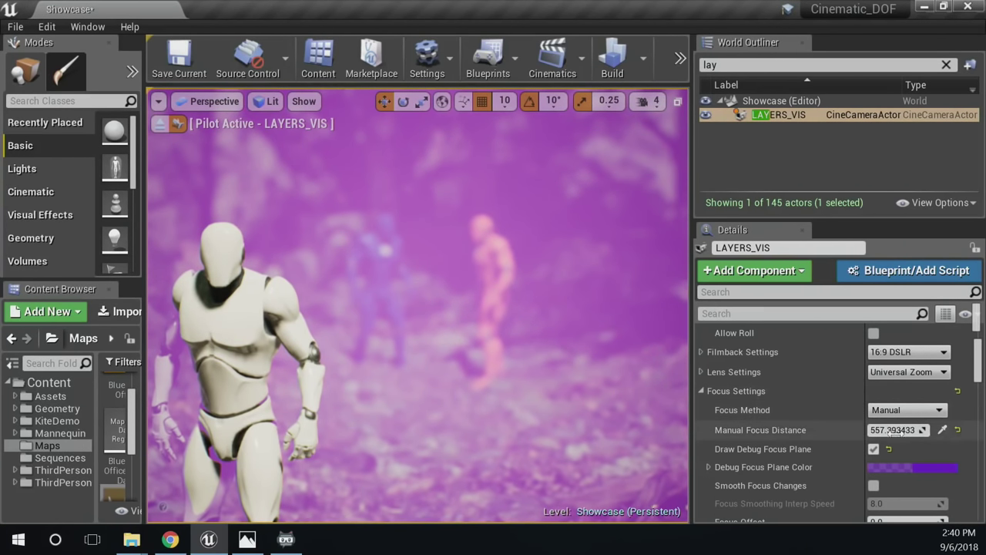
left_click(941, 430)
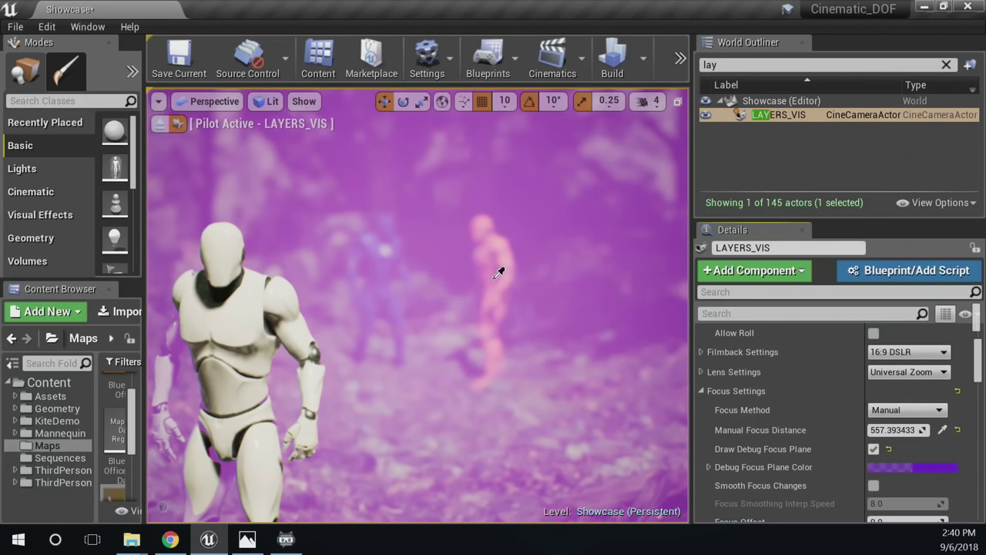
left_click(382, 256)
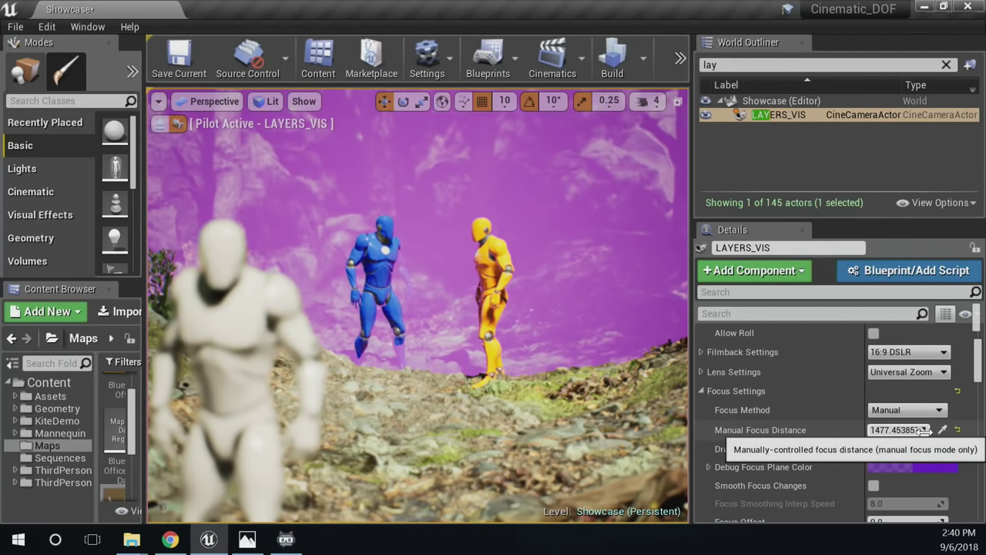
Fine-tune the Manual Focus Distance to about 1475.75 and turn off Draw Debug Focus Plane
left_click_drag(920, 431, 922, 432)
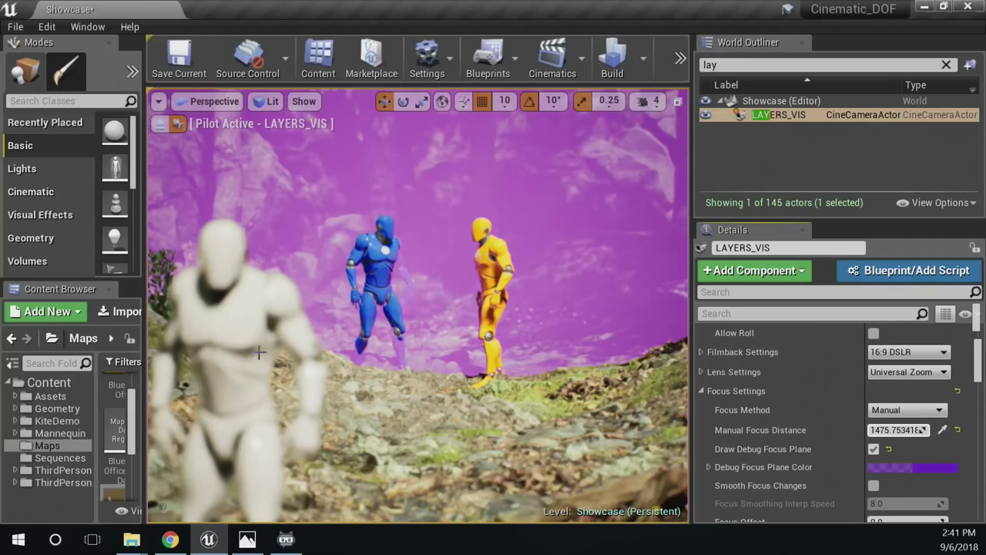
left_click(874, 448)
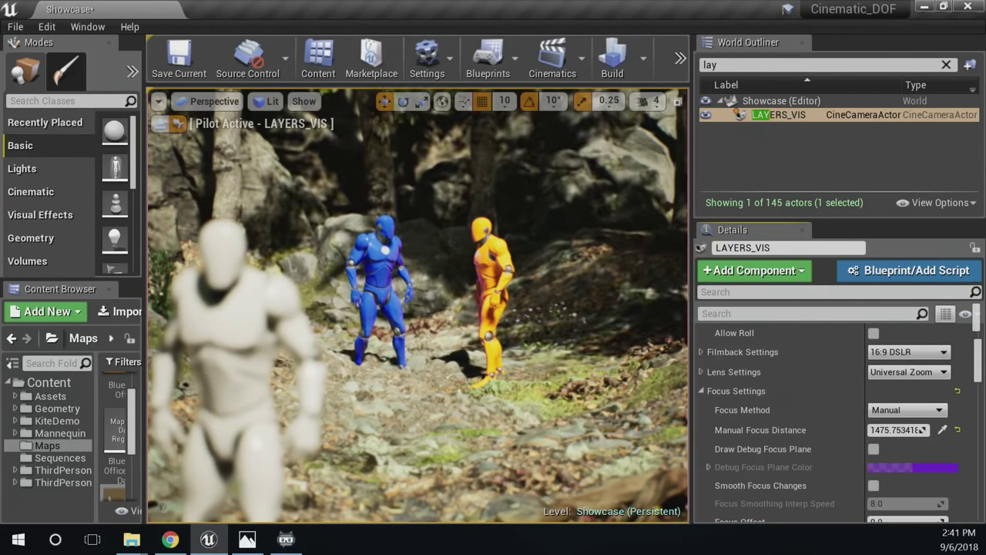
Show the Depth of Field Layers visualization and sweep LAYERS_VIS's Manual Focus Distance out to about 2166.57 and back to about 820.43
left_click(209, 101)
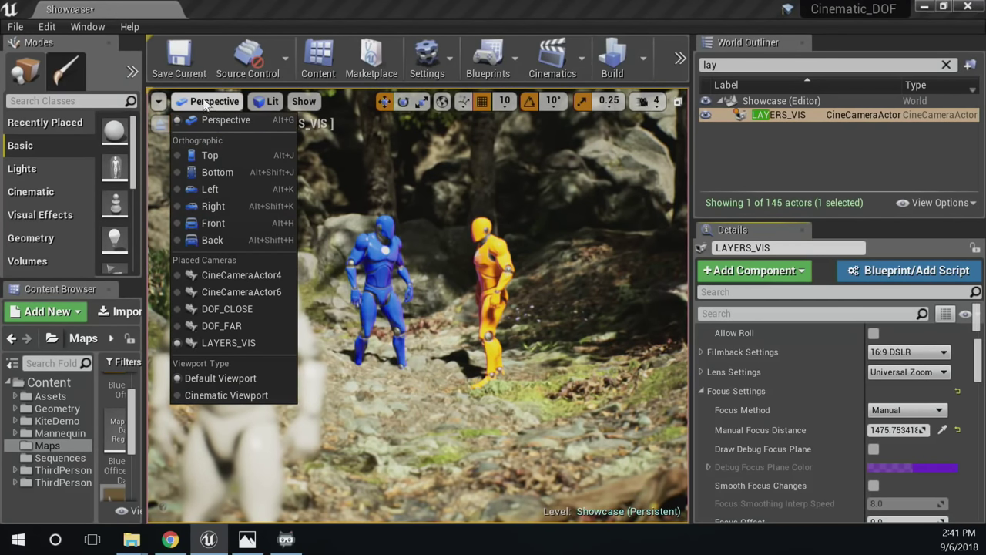
mouse_move(266, 106)
mouse_move(307, 109)
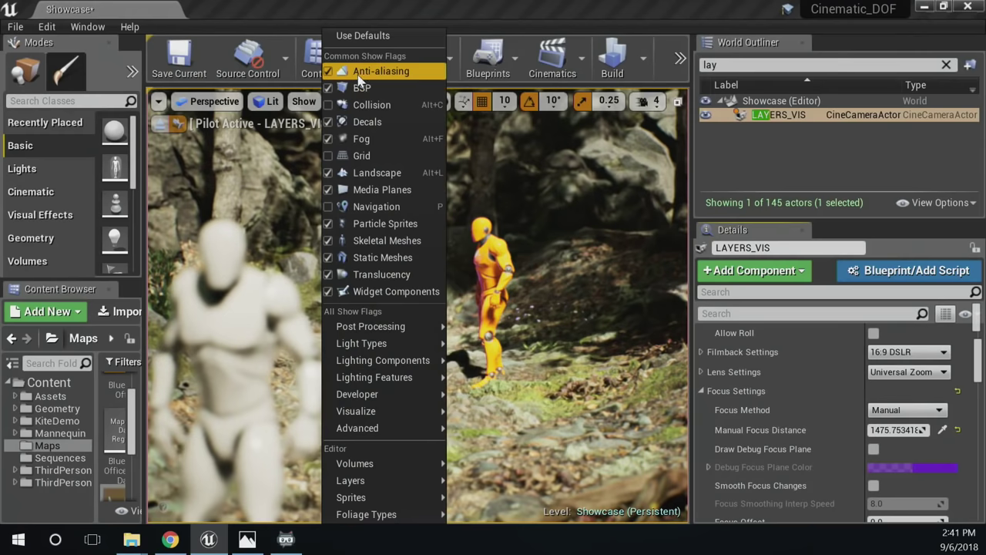
mouse_move(348, 360)
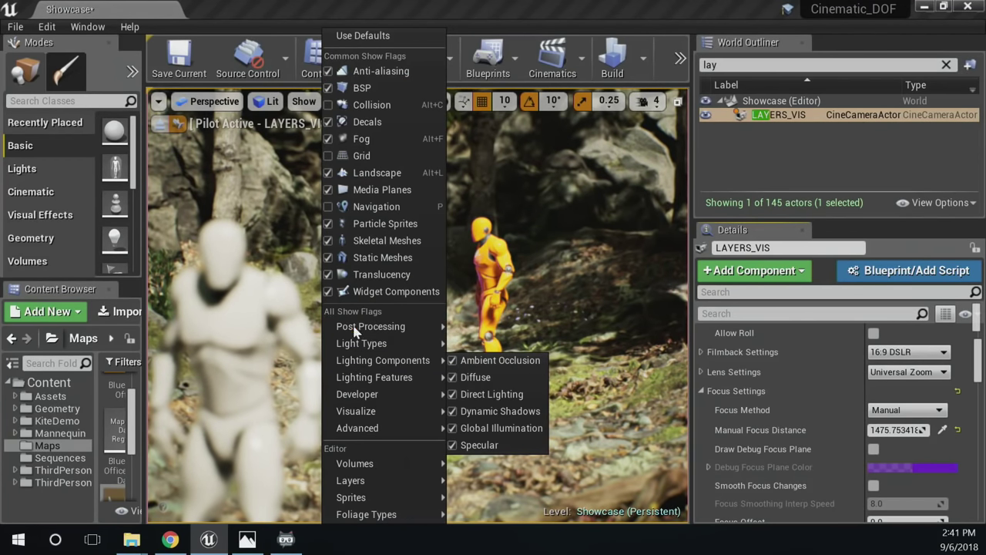
mouse_move(356, 436)
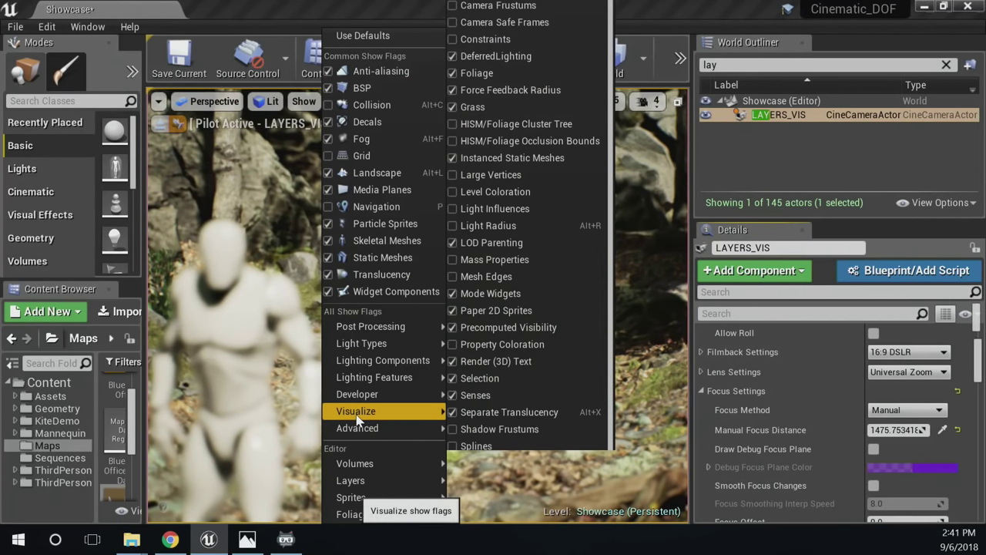
mouse_move(356, 413)
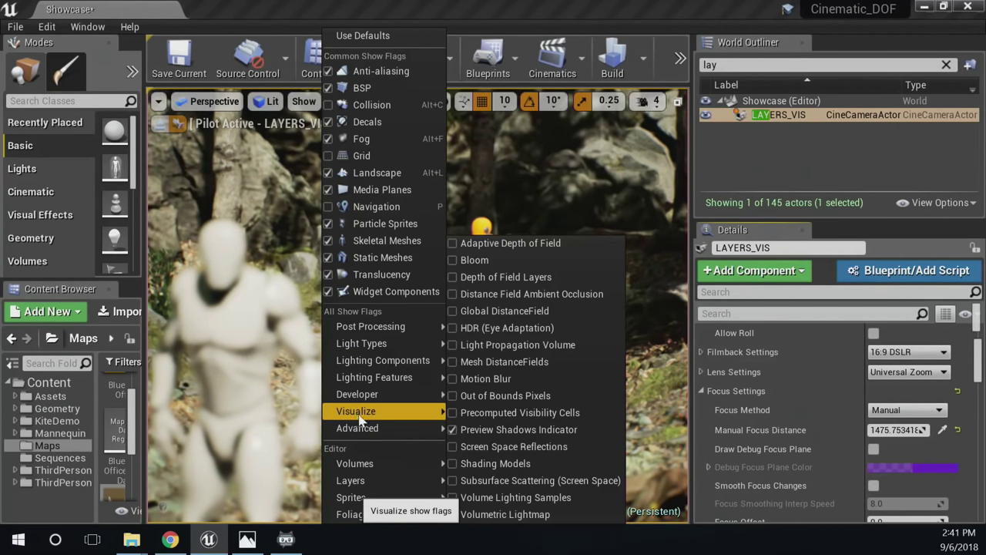
left_click(467, 276)
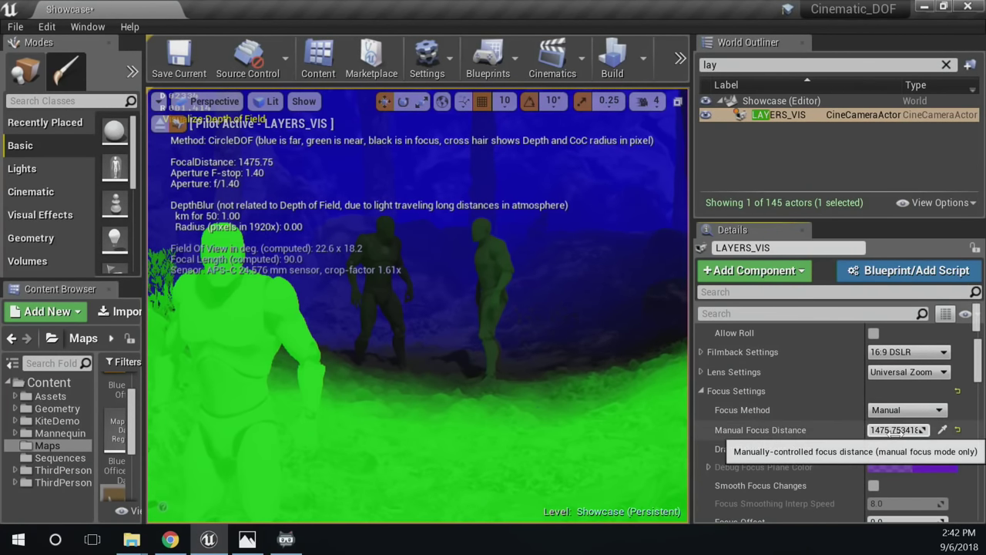
left_click_drag(897, 431, 953, 430)
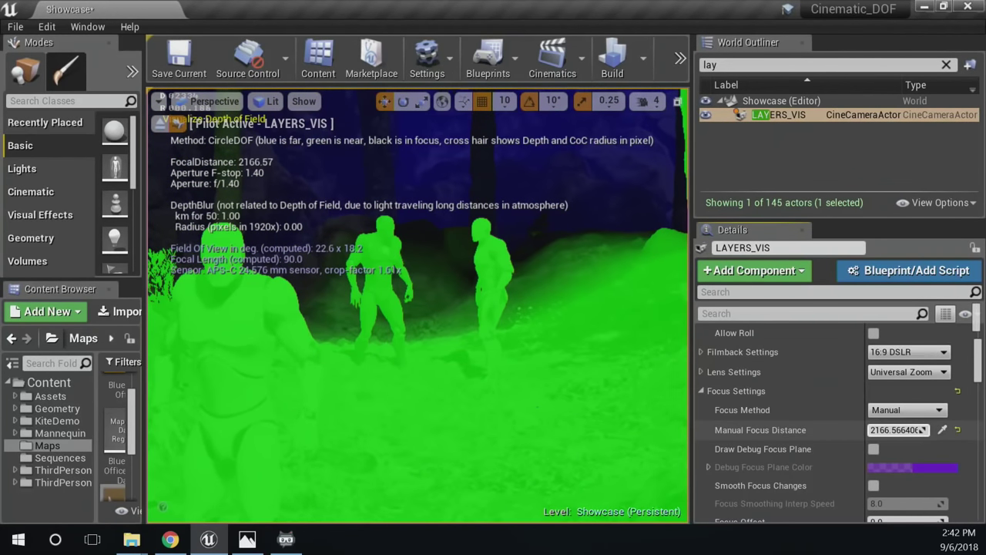
left_click_drag(953, 430, 854, 430)
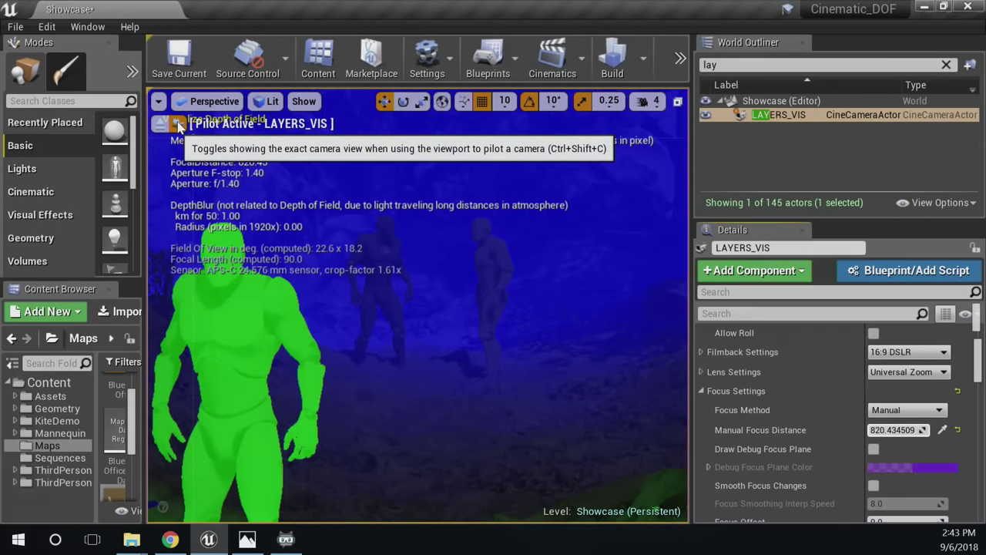
Switch the viewport to the DOF_FAR camera and reset its show flags to the defaults
left_click(210, 101)
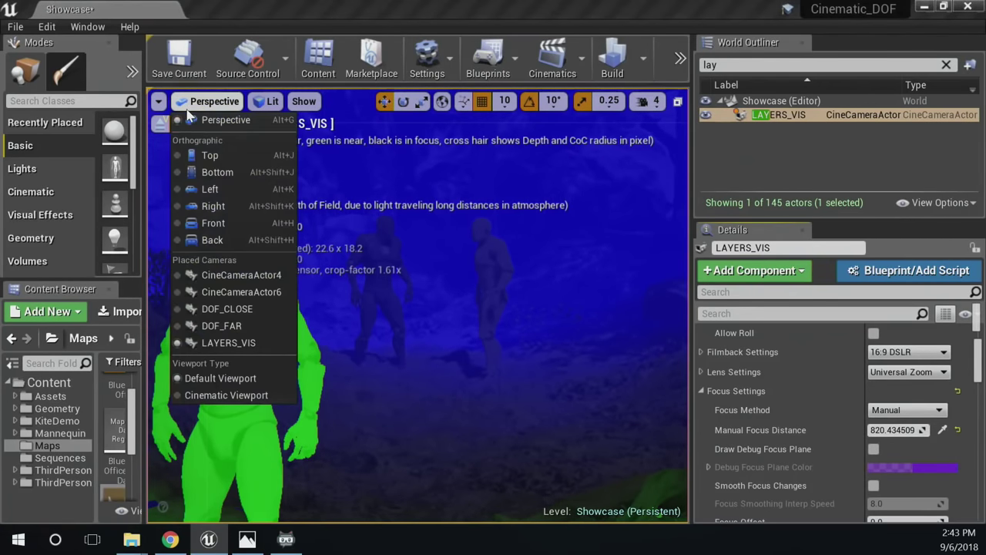
left_click(219, 326)
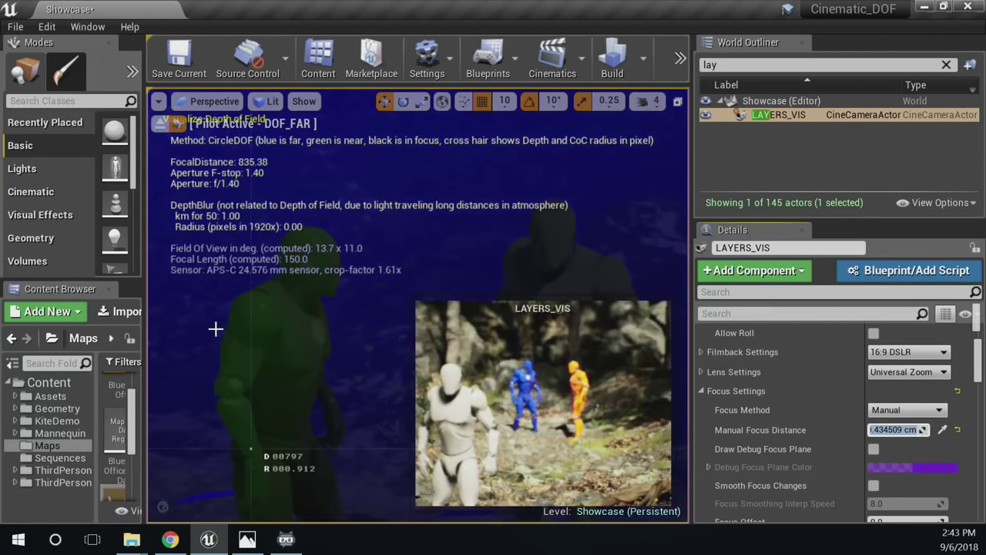
left_click(294, 104)
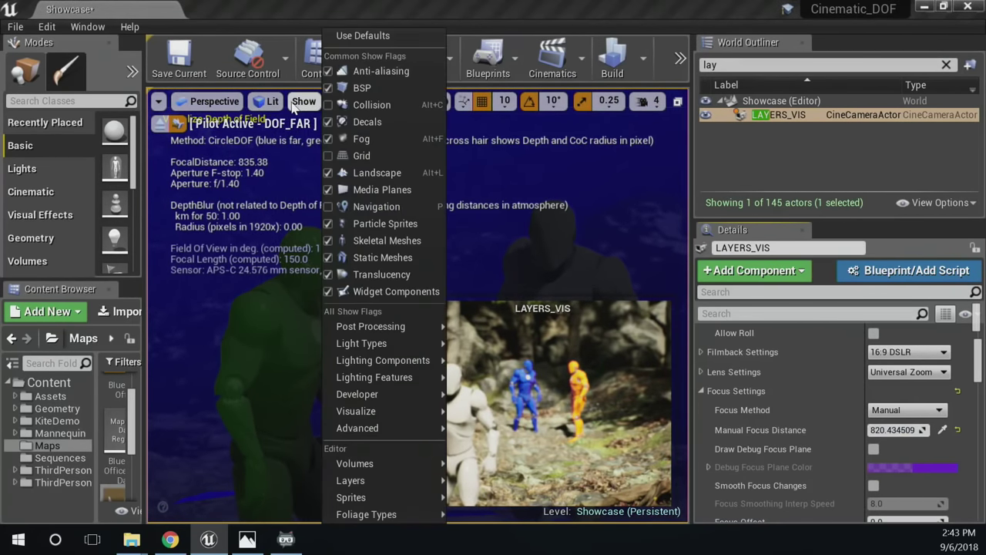
left_click(363, 35)
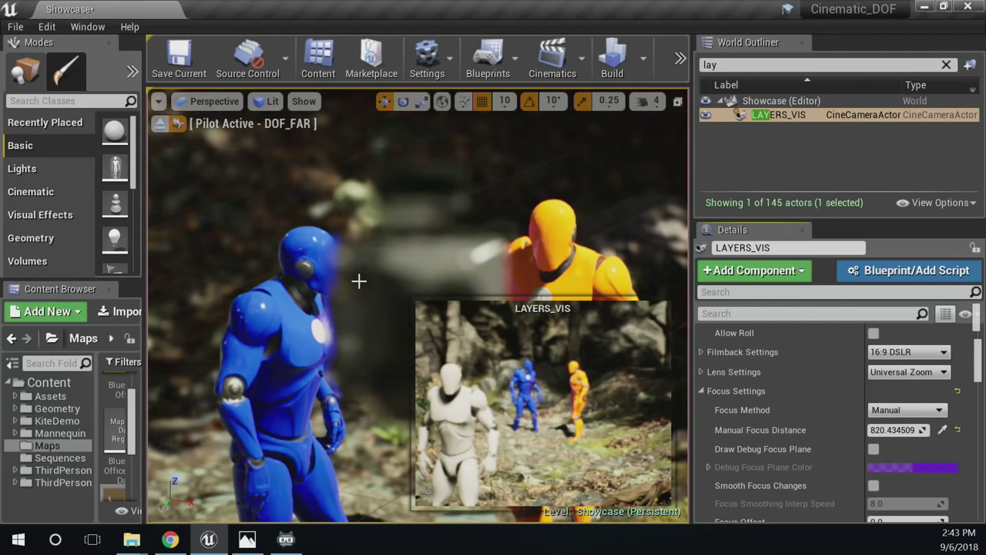
Turn on Game View to hide the DOF_CLOSE camera model from the DOF_FAR shot, and select the ground platform behind the mannequins
left_click(333, 281)
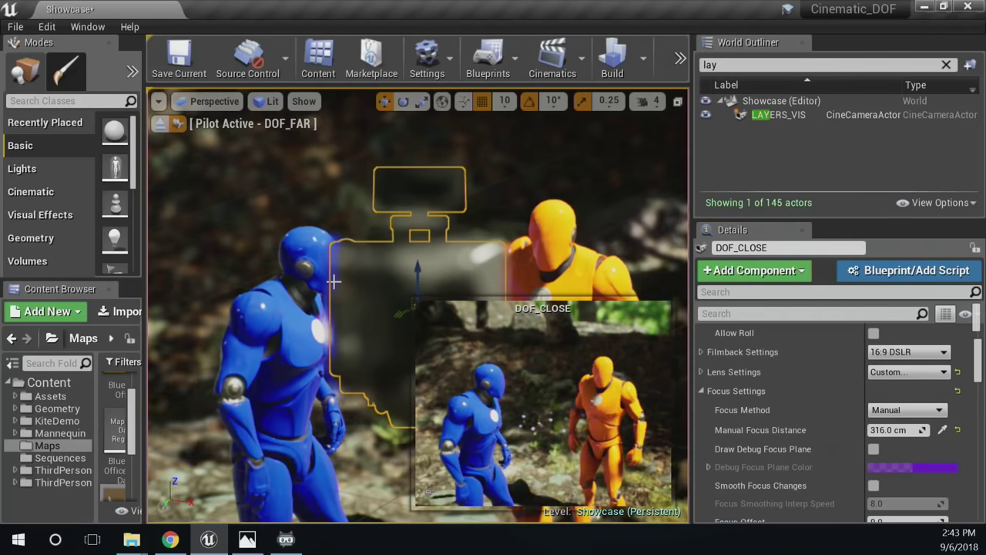
key("g")
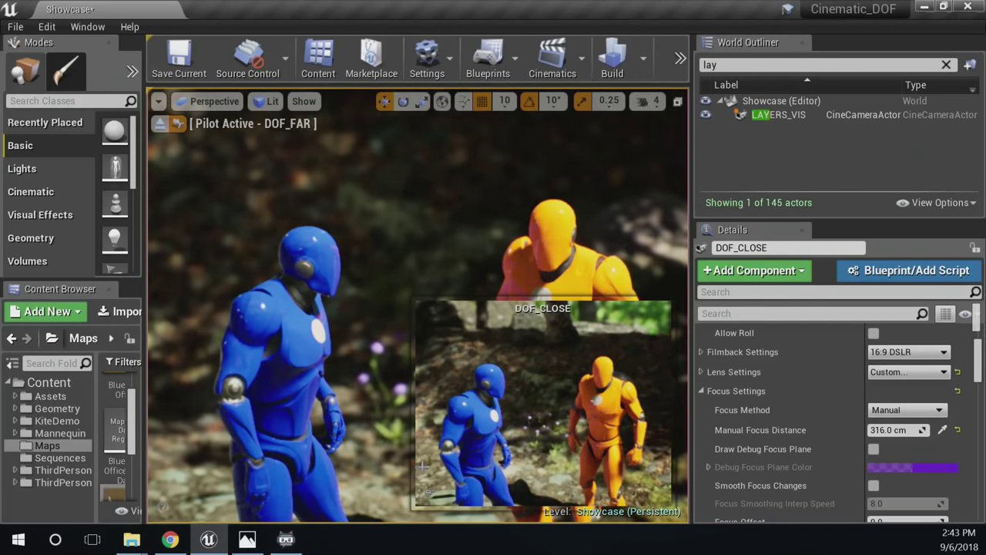
left_click(486, 272)
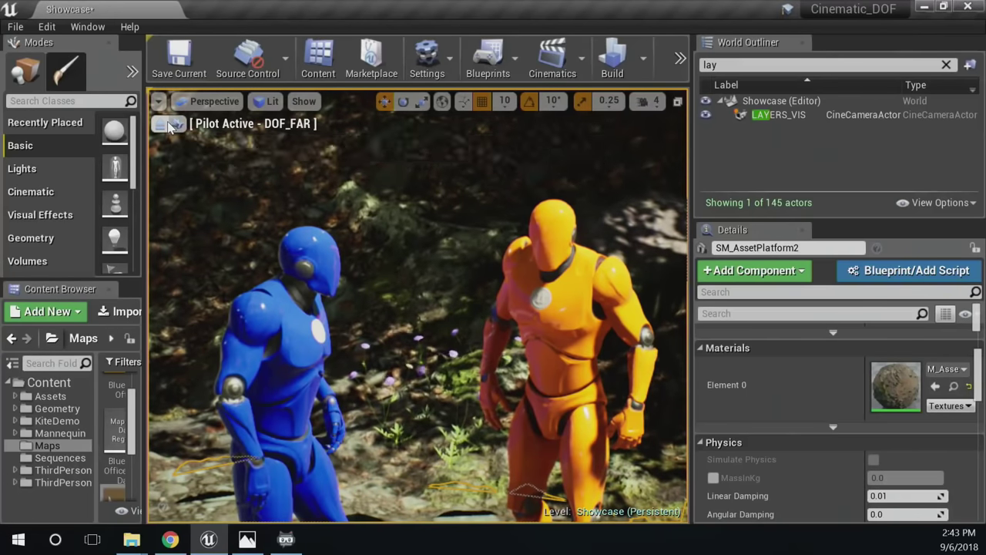
Stop piloting DOF_FAR, pilot it again, and turn on its exact camera view
left_click(160, 124)
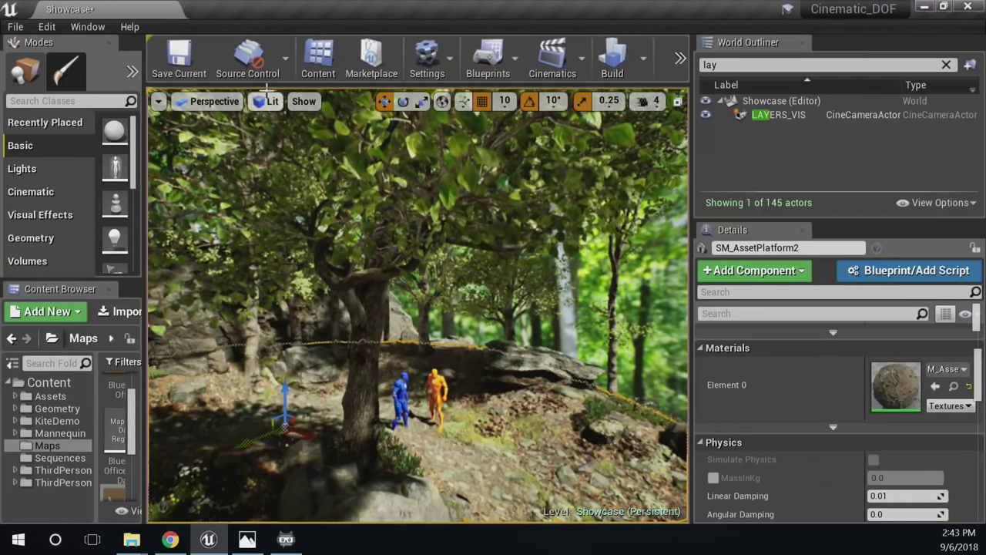
left_click(223, 104)
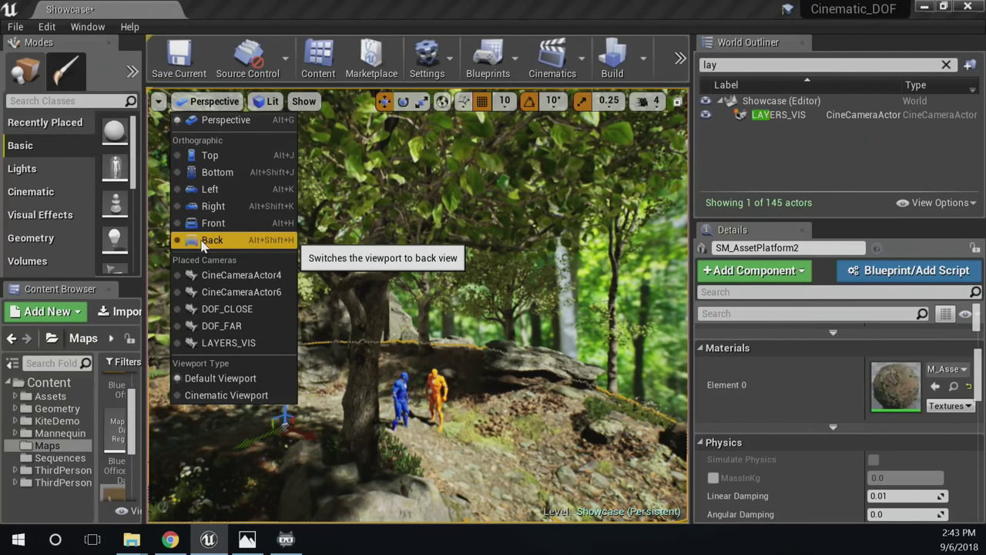
left_click(222, 326)
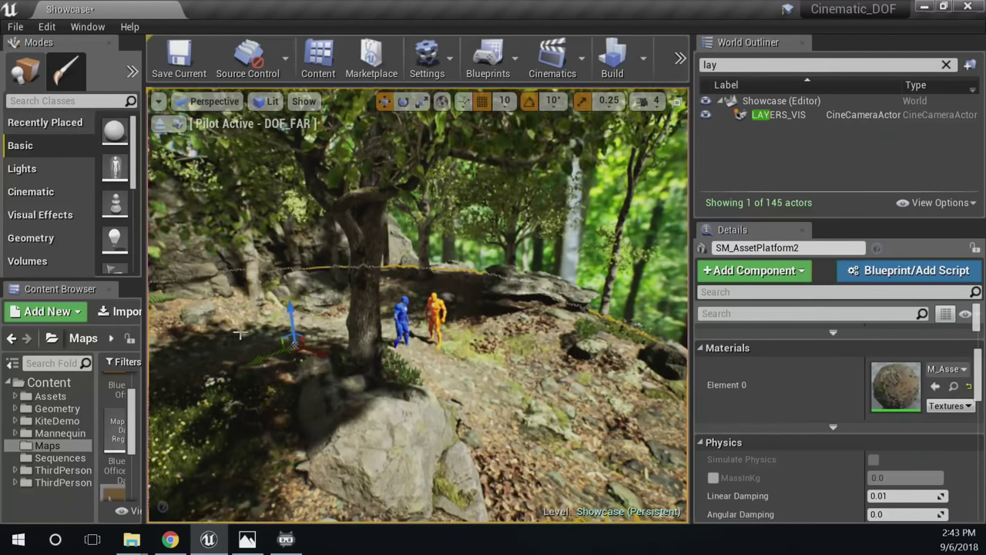
left_click(178, 123)
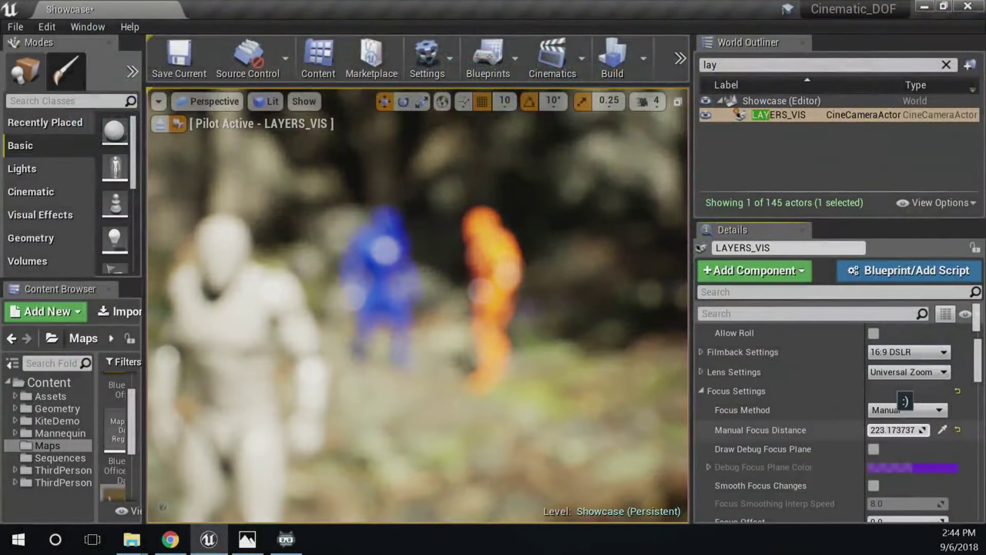
Raise LAYERS_VIS's Manual Focus Distance to about 1683.56, and sample the scene depth from the blue mannequin
left_click_drag(898, 430, 919, 446)
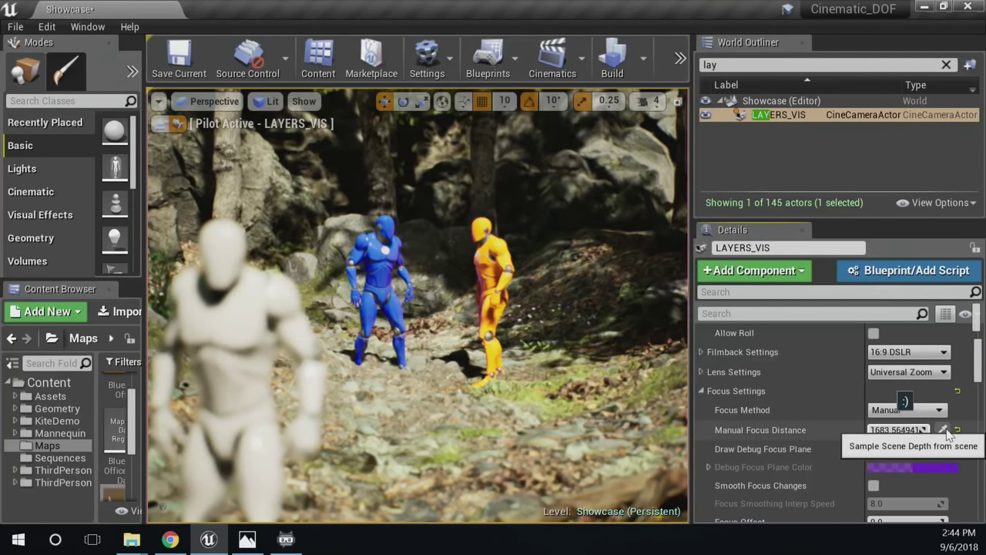
left_click(942, 430)
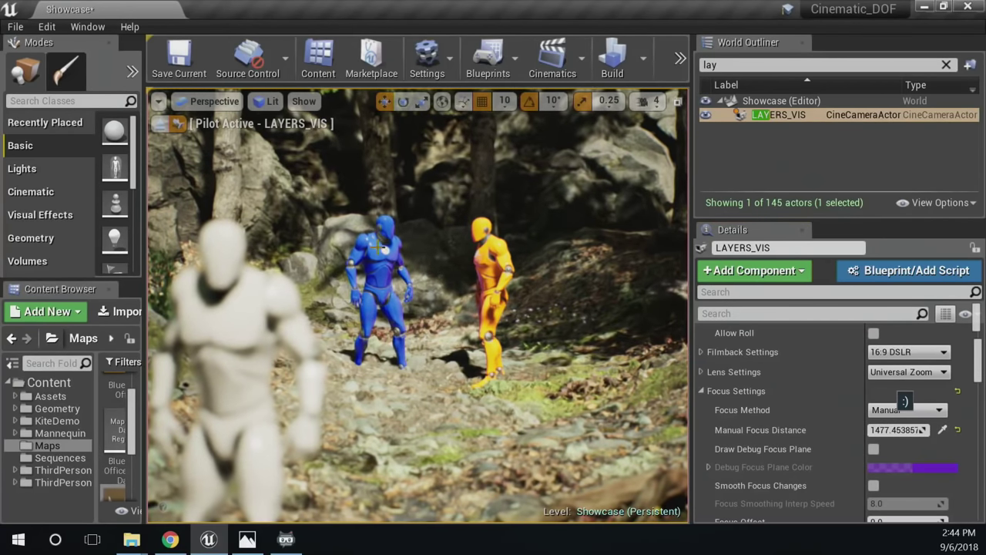
Increase the Current Focal Length of LAYERS_VIS to about 819.89 for a close-up of the blue mannequin
scroll(908, 444, "down", 1)
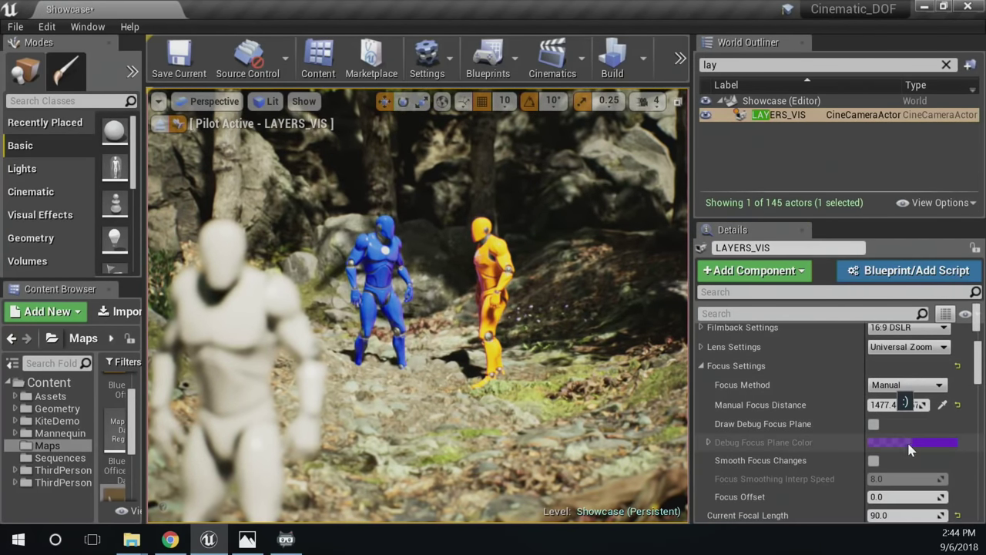
scroll(799, 451, "down", 2)
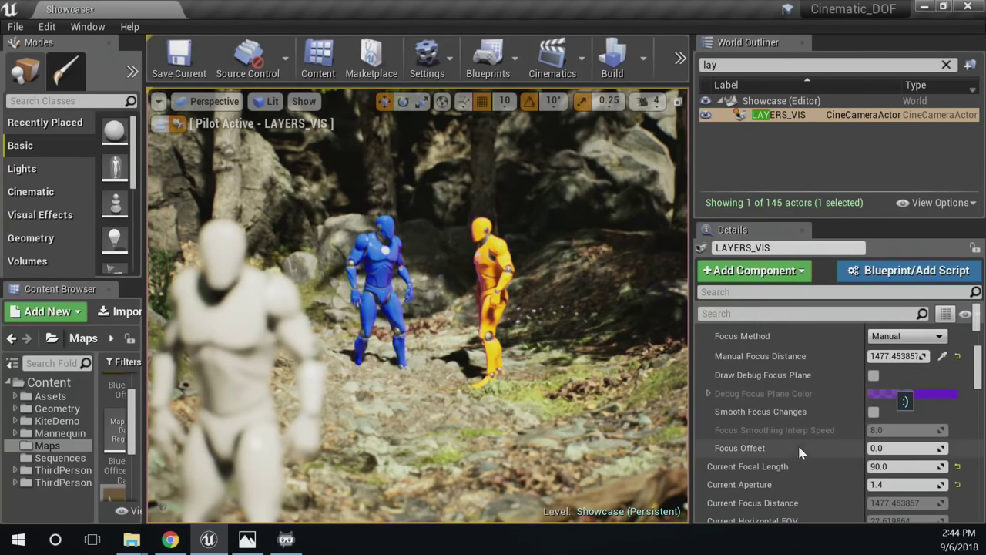
left_click_drag(871, 469, 949, 469)
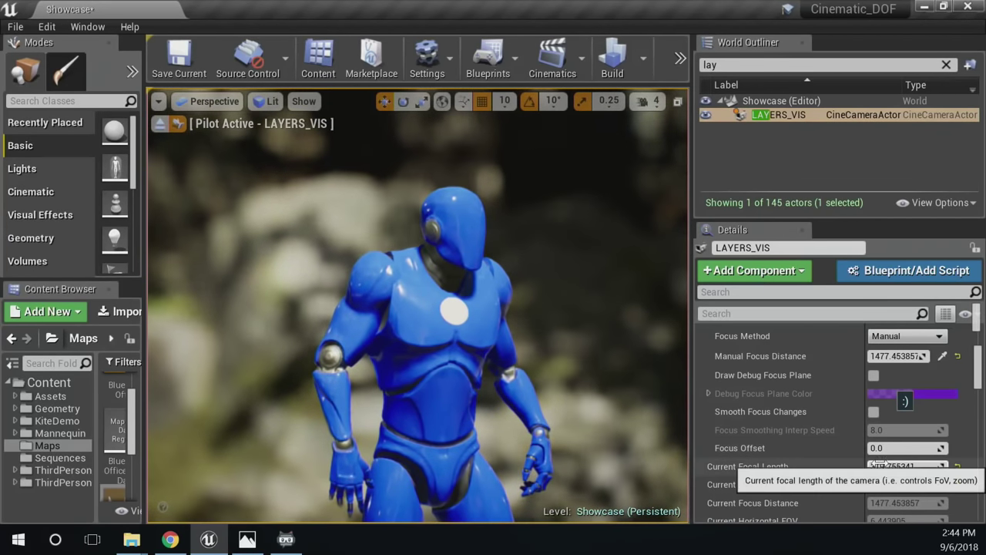
left_click_drag(879, 467, 920, 466)
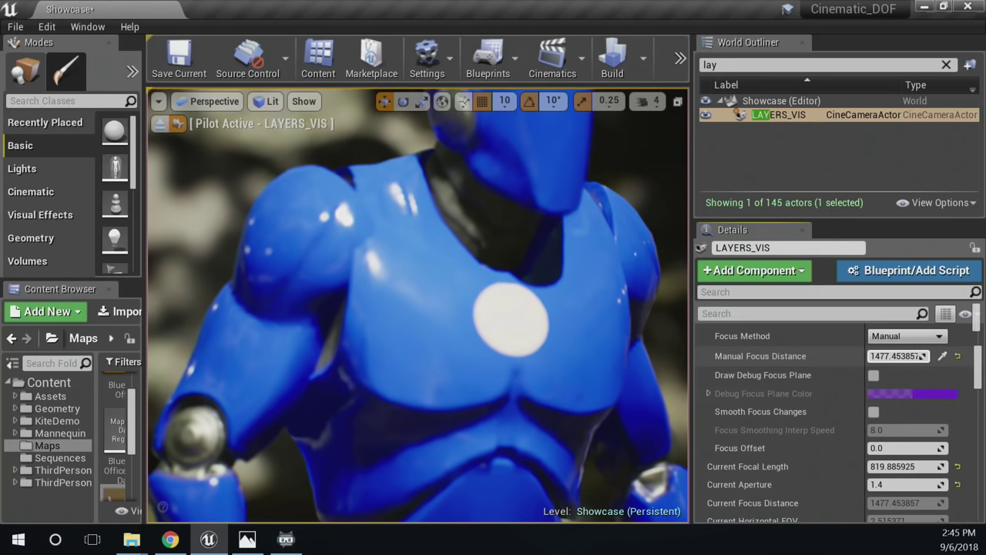
Sample the focus distance from the blue mannequin's chin and fine-tune the Manual Focus Distance to about 1447.87
left_click(943, 357)
left_click(557, 190)
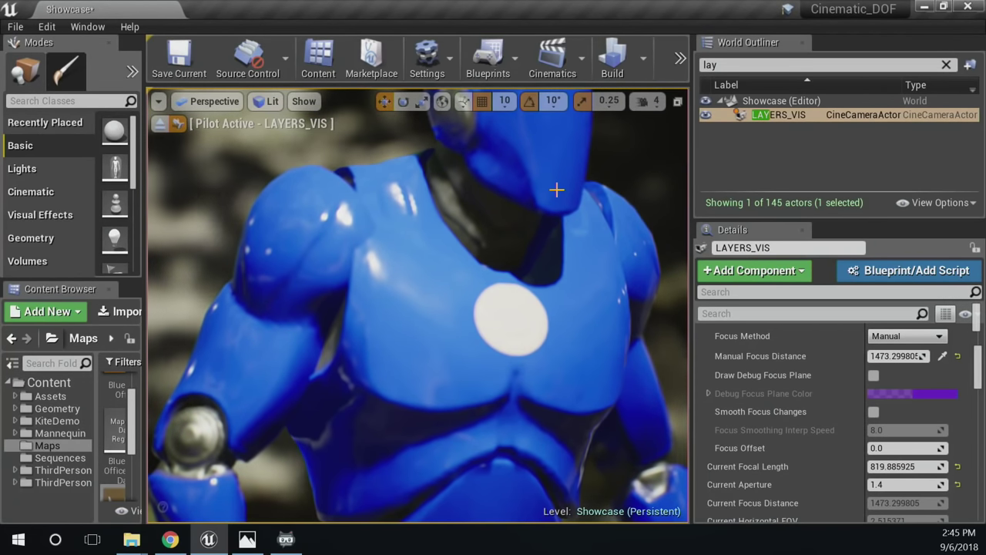
mouse_move(909, 357)
left_mouse_down()
mouse_move(918, 358)
mouse_move(894, 358)
left_mouse_up()
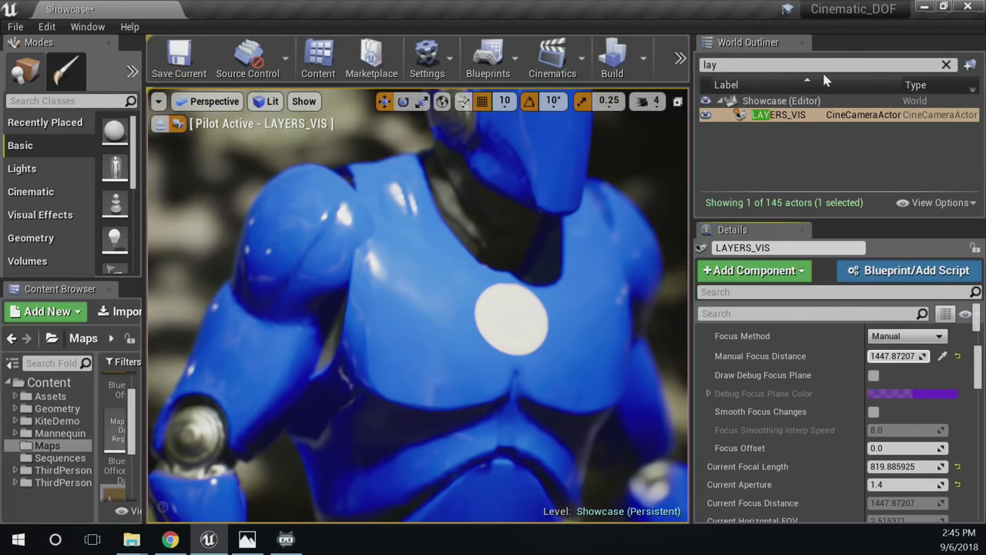
Widen the asset view of the Maps folder and open the BlueprintOffice level without saving the changes to Showcase
left_click(740, 65)
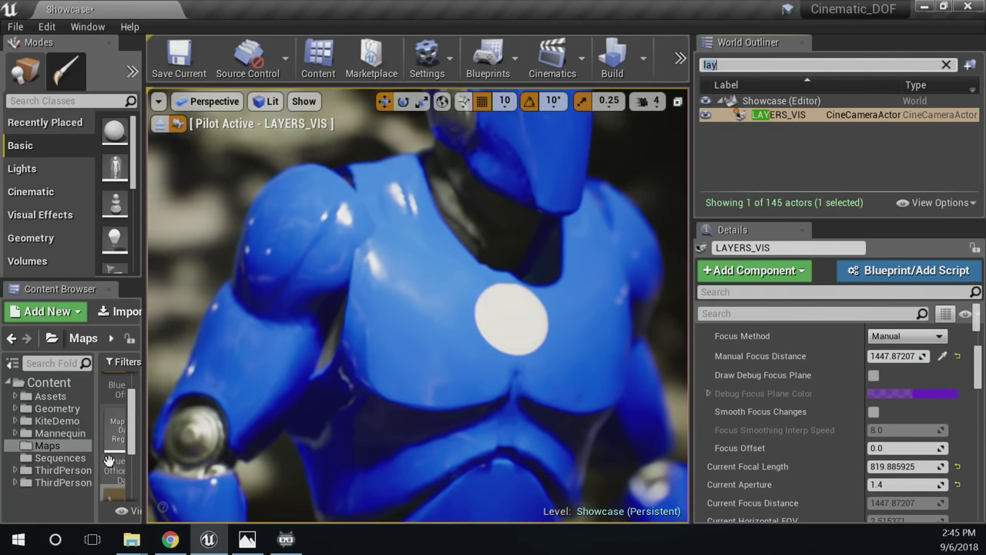
left_click_drag(98, 455, 34, 449)
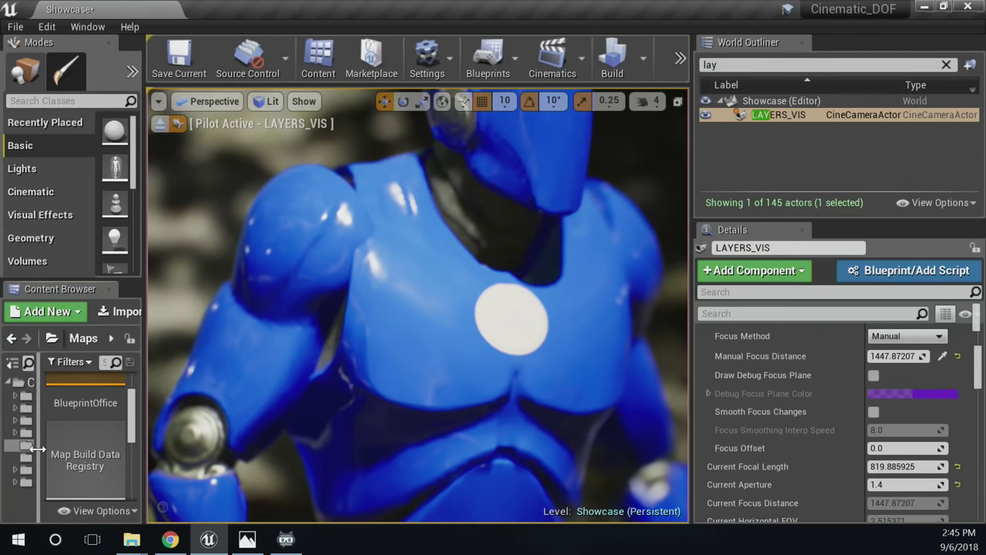
scroll(85, 432, "up", 2)
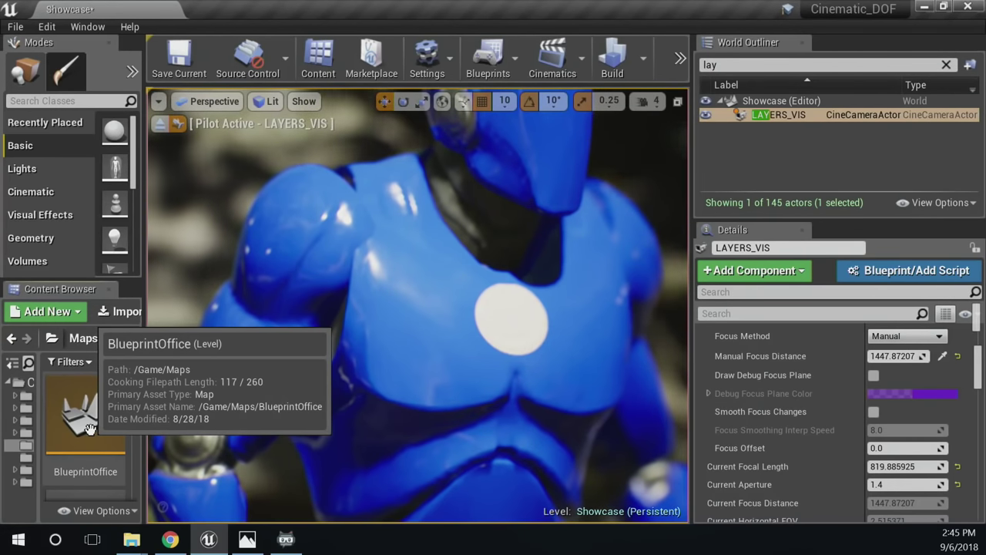
scroll(83, 436, "down", 1)
scroll(83, 438, "down", 2)
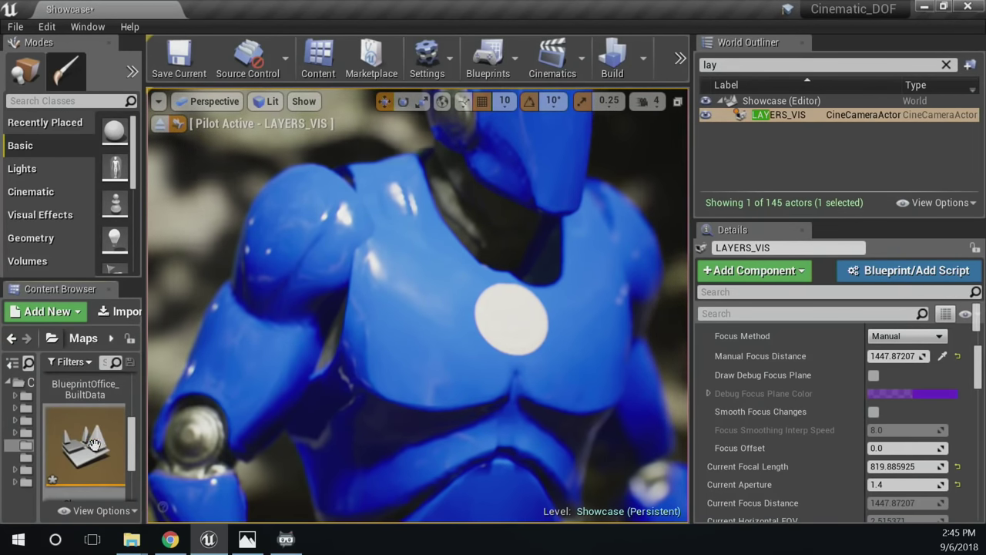
scroll(89, 436, "up", 3)
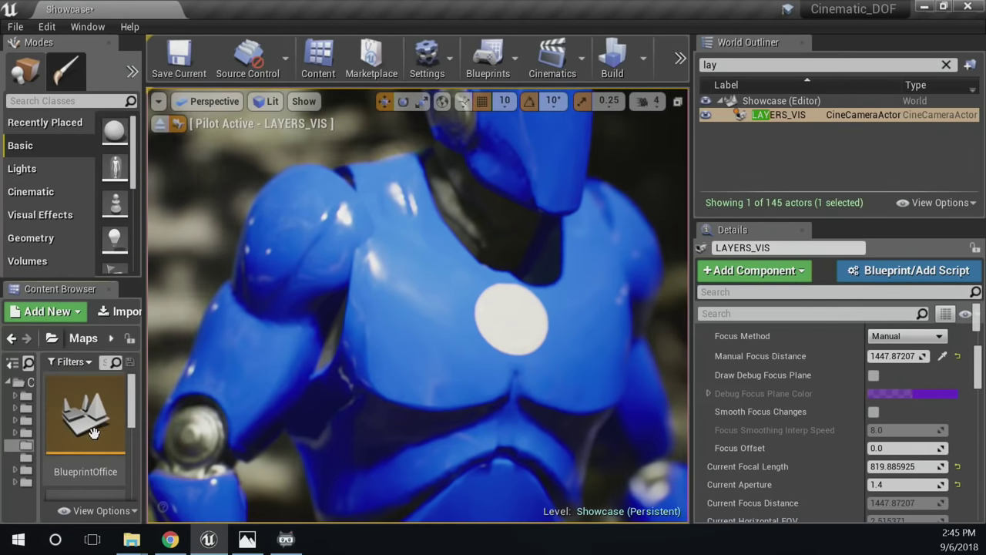
double_click(86, 420)
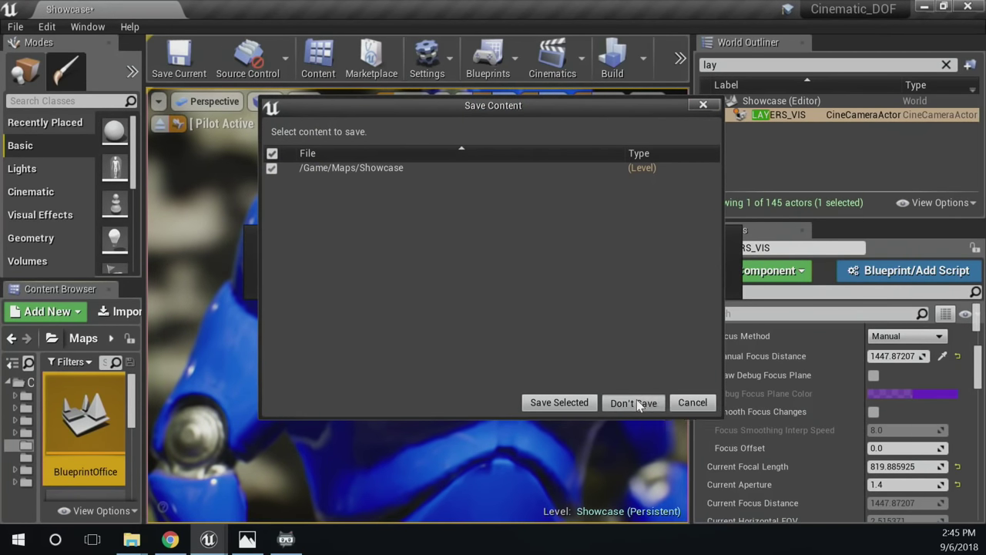
left_click(634, 402)
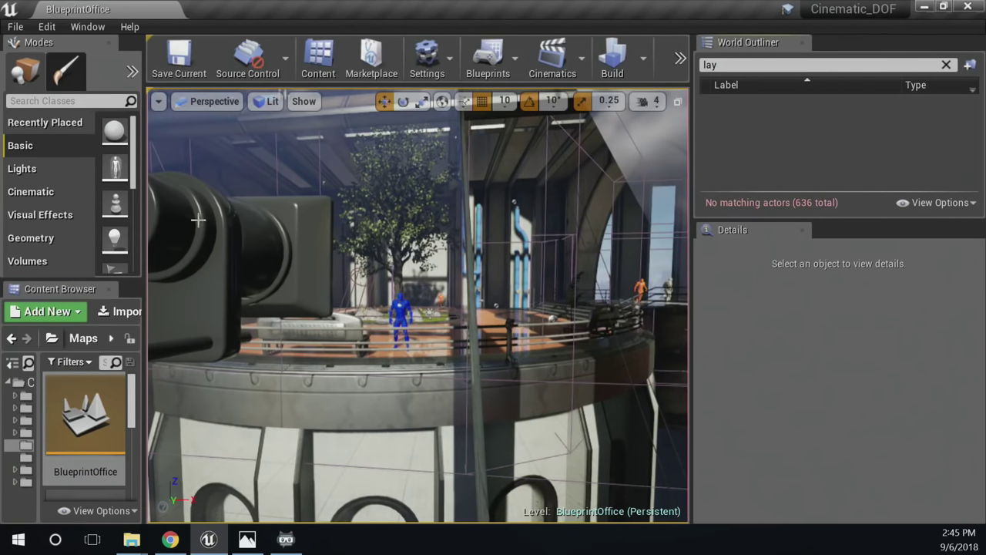
Filter the World Outliner for "seq", view the level sequence of CineDOF_Example3_ControlRoom, and get the Sequencer window out of the way
left_click(738, 65)
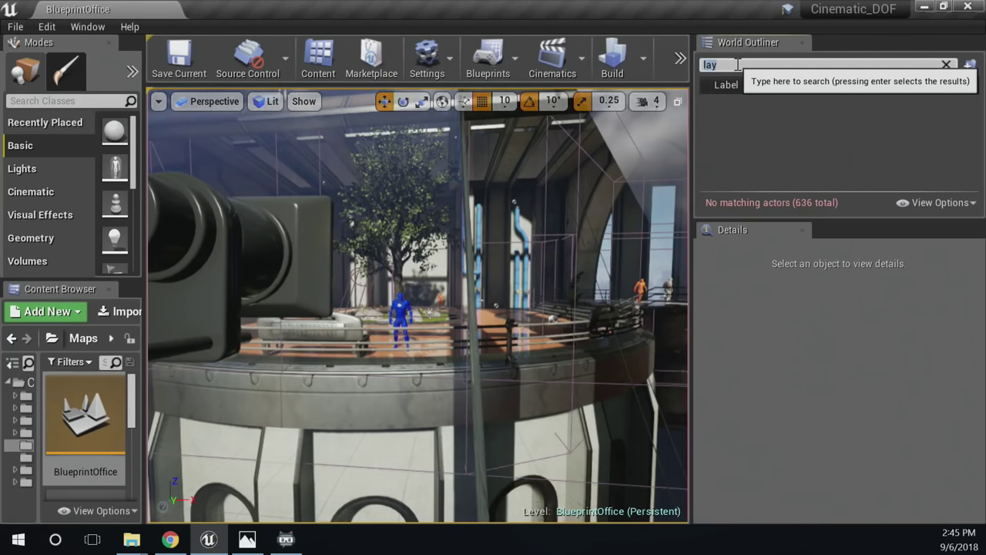
type("seq")
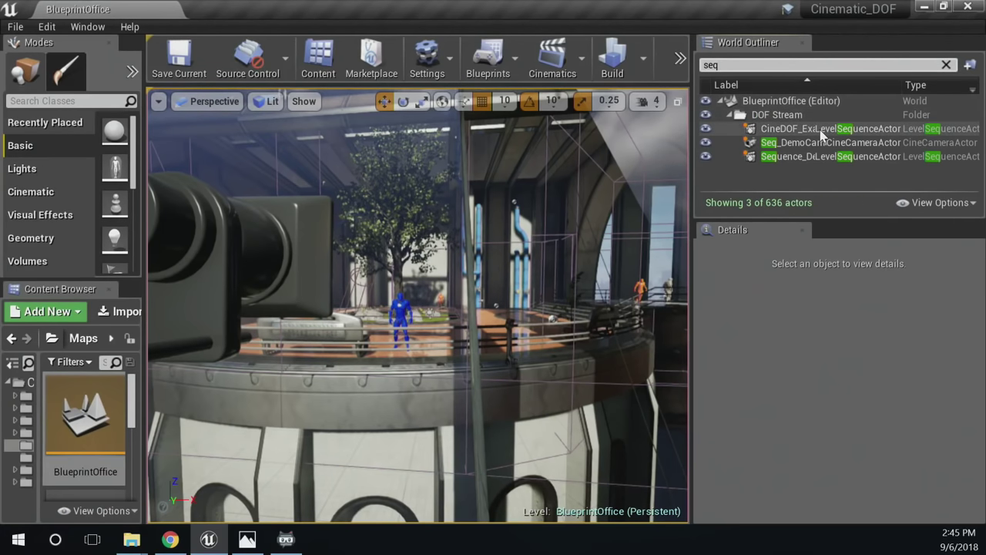
left_click(821, 130)
scroll(860, 365, "up", 5)
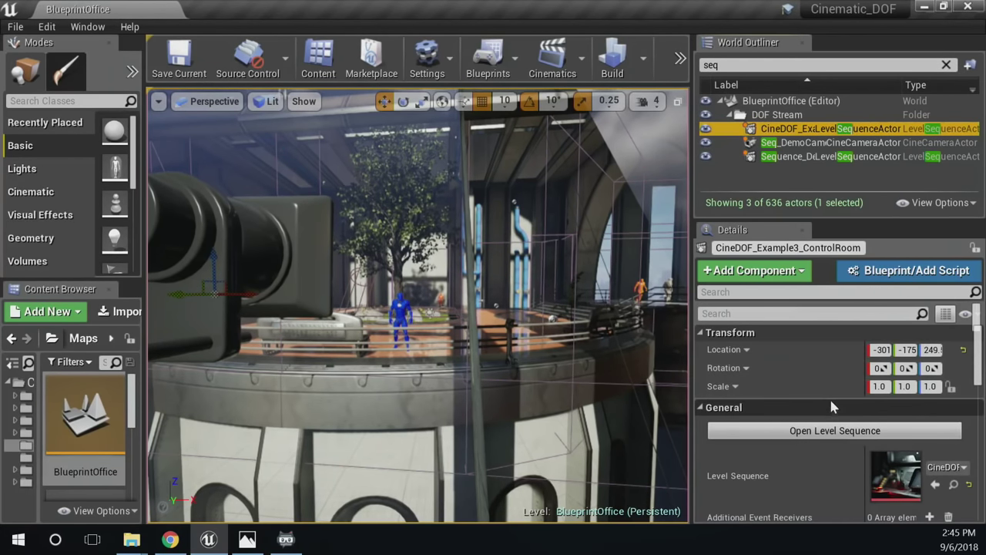
left_click(832, 431)
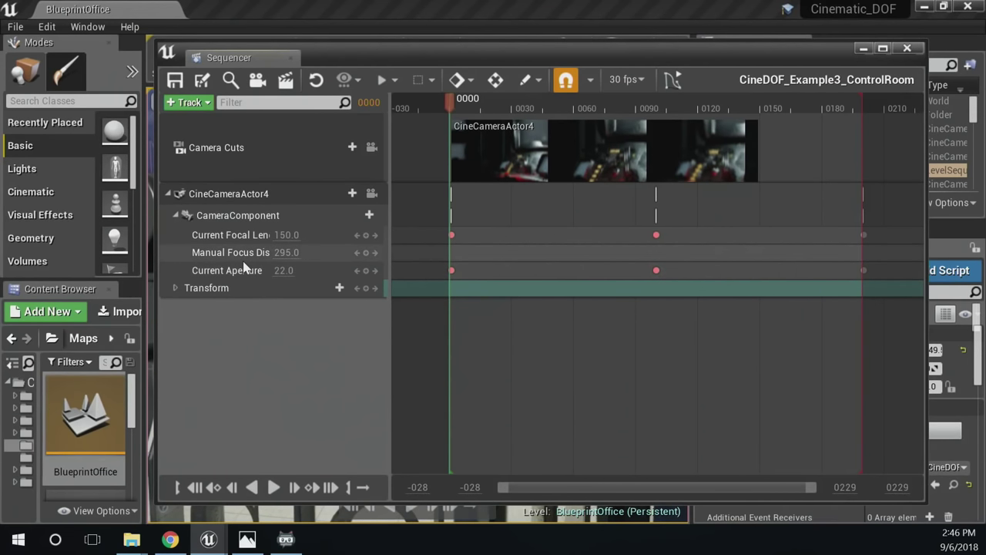
left_click_drag(771, 47, 0, 69)
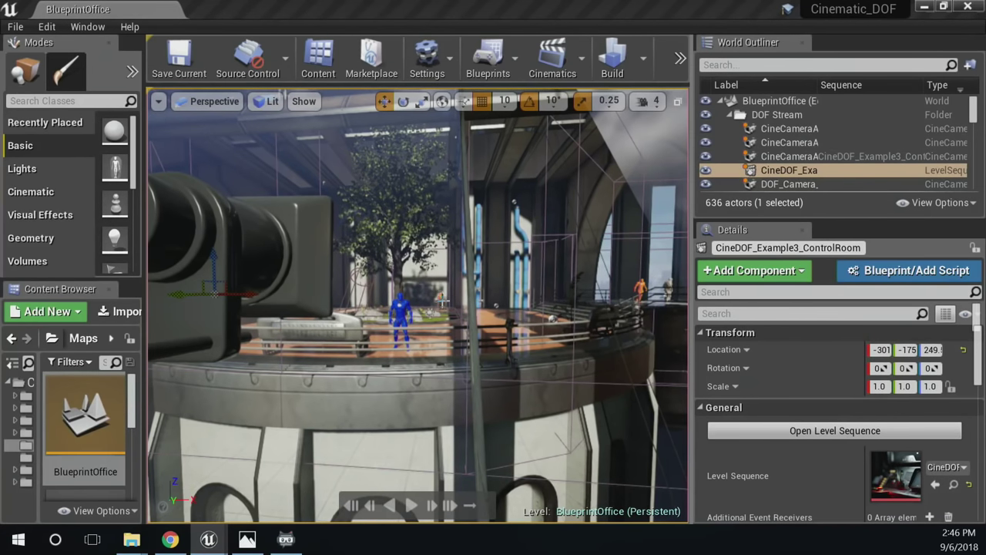
Move in past the tree and select the orange mannequin standing near the blue pipes
left_click(438, 299)
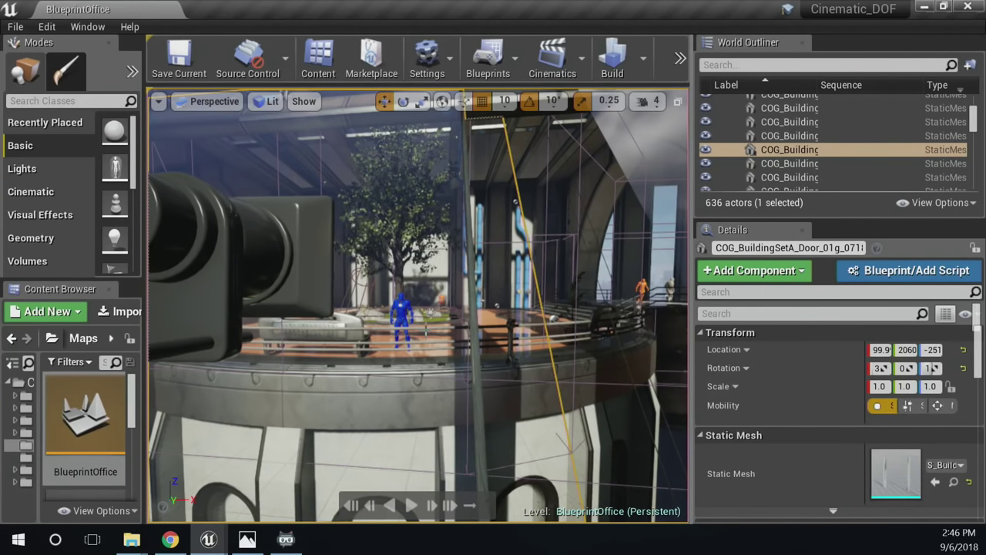
scroll(350, 216, "down", 10)
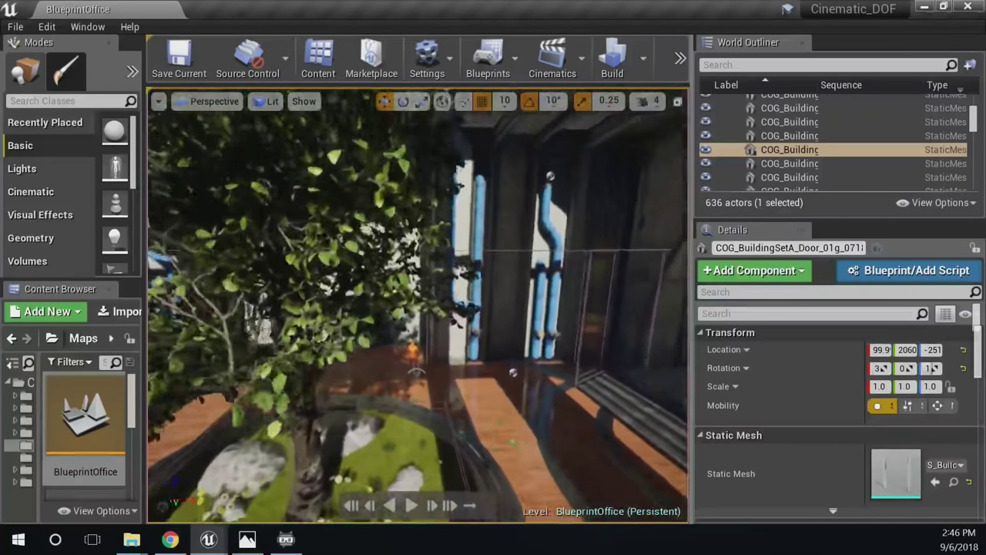
scroll(351, 215, "down", 6)
left_click(424, 389)
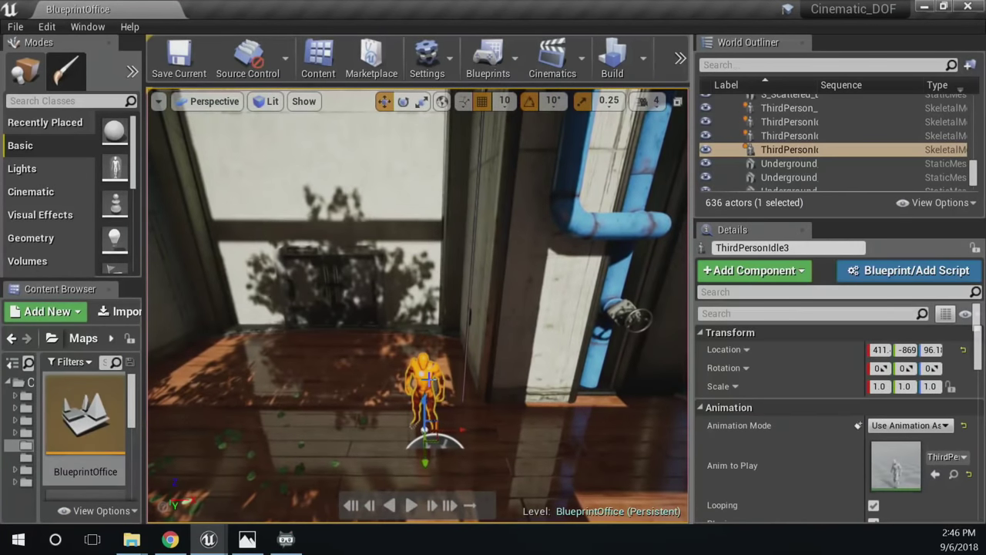
scroll(855, 393, "down", 4)
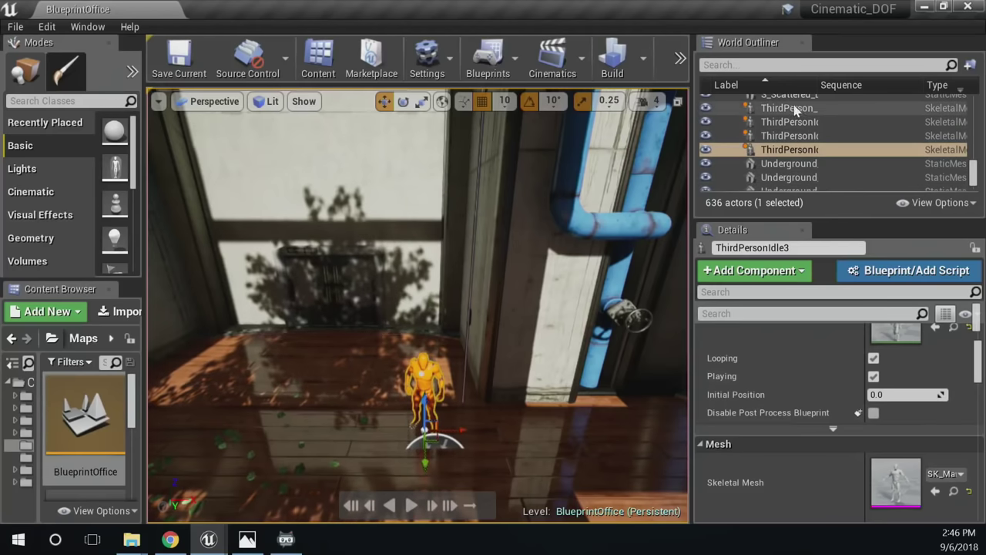
Filter the World Outliner for "dof", select DOF_Camera_1 and bring its Lookat Tracking Settings into view
left_click(787, 63)
type("dogf")
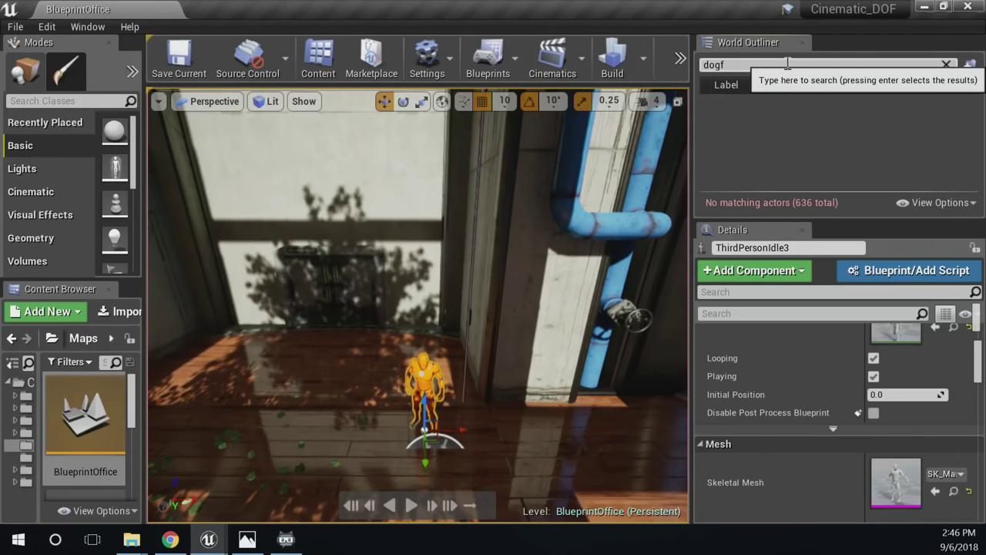
key("BackSpace")
type("f")
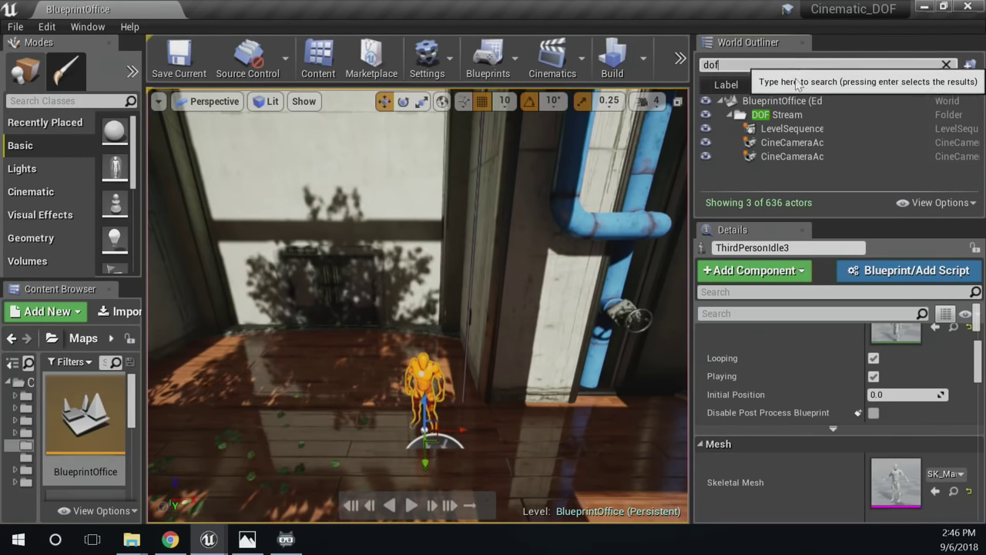
left_click(794, 143)
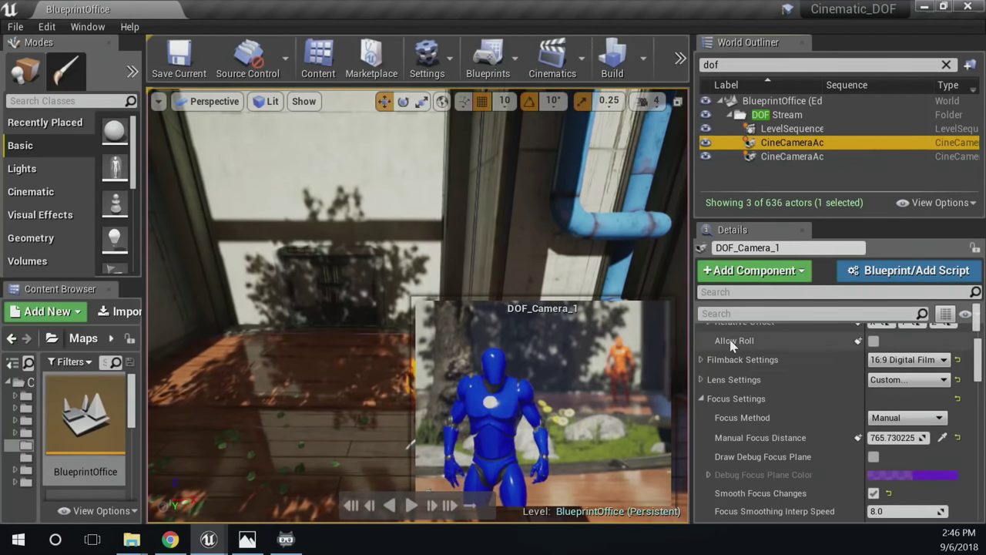
scroll(798, 393, "up", 3)
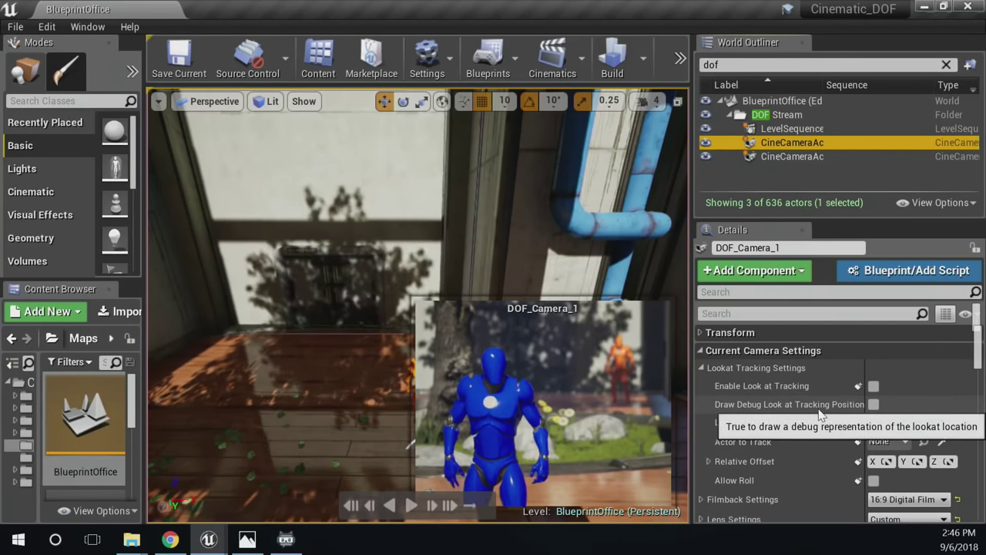
Enable Look at Tracking and its debug position drawing on DOF_Camera_1, and pick an Actor to Track from the viewport
left_click(874, 404)
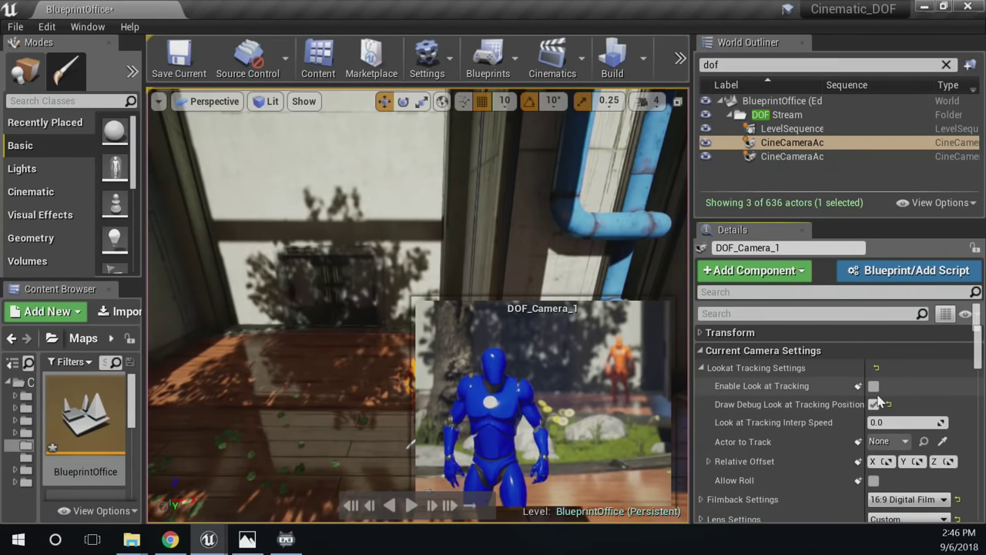
left_click(874, 386)
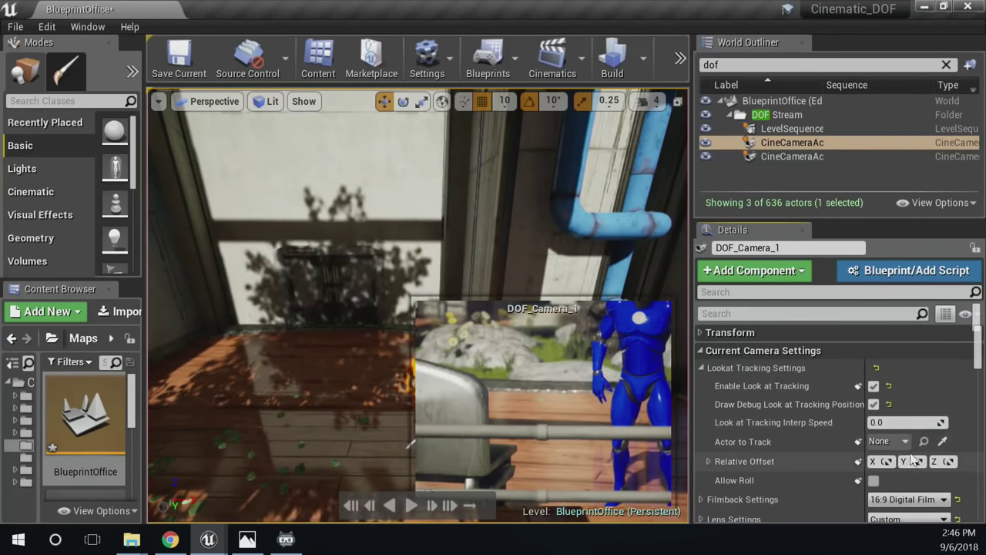
left_click(942, 443)
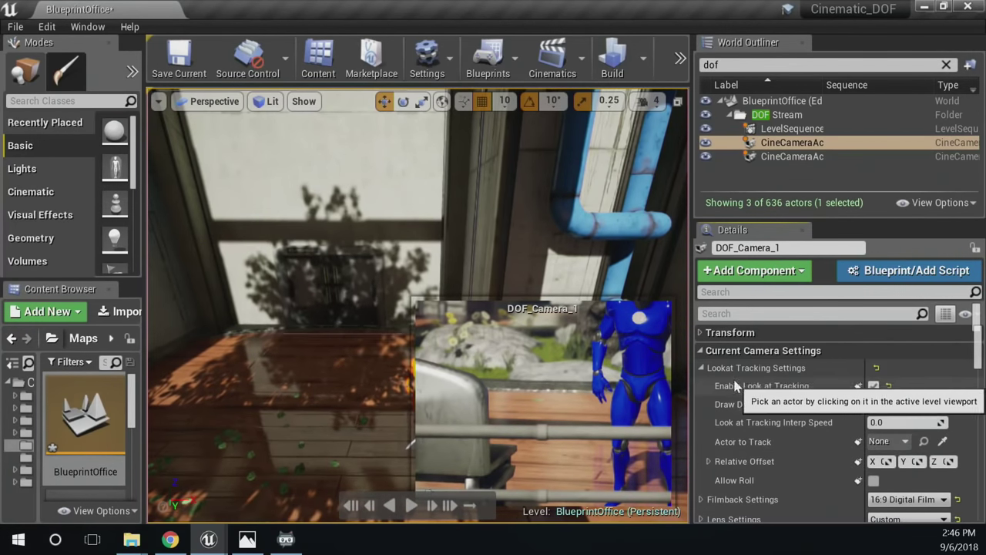
left_click(652, 341)
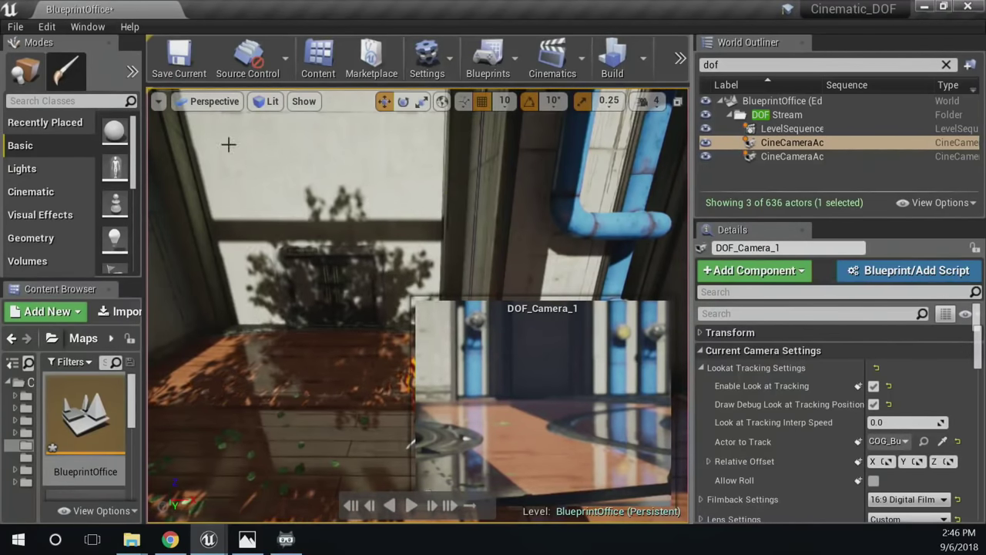
Pilot the viewport through DOF_Camera_1 and try to swing the camera sideways while tracking is active
left_click(209, 101)
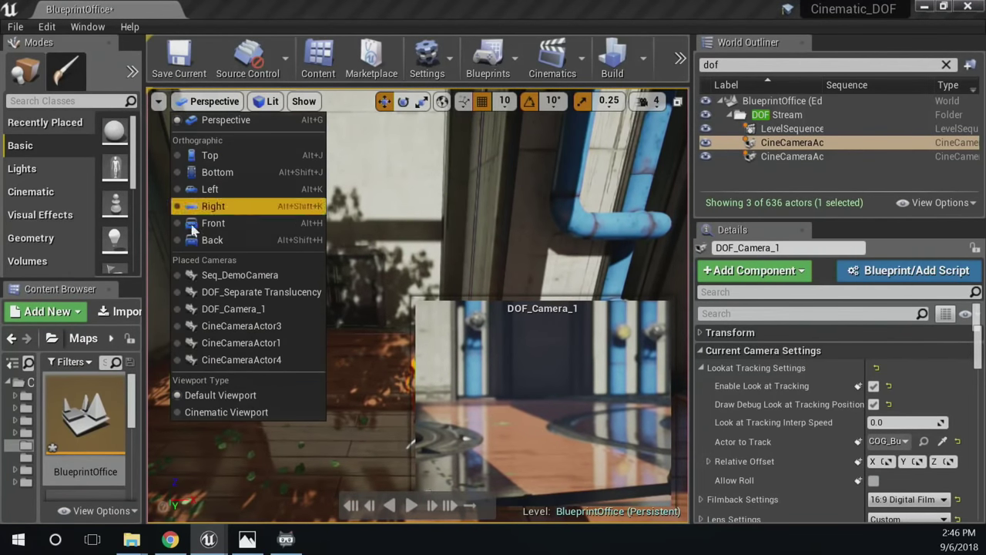
left_click(235, 310)
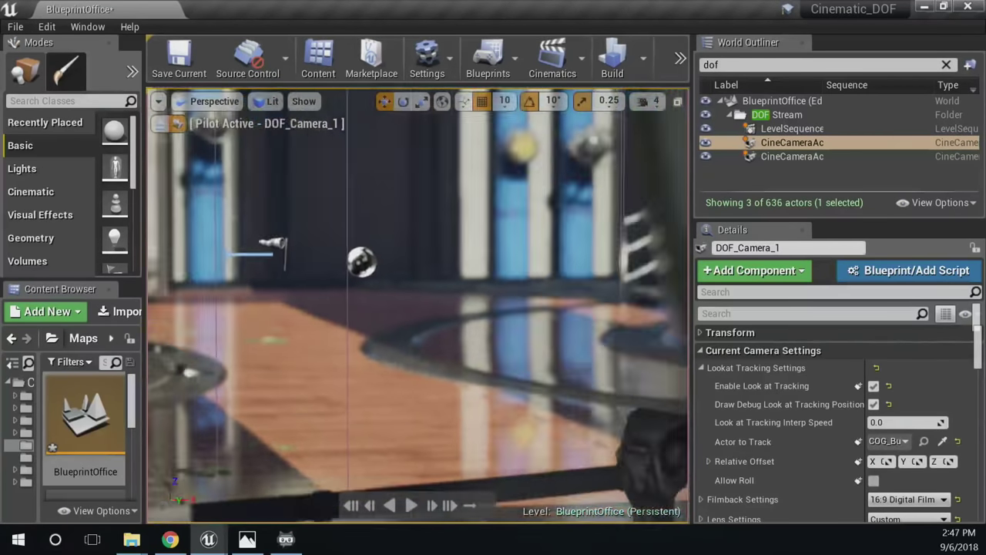
left_click_drag(493, 336, 461, 337)
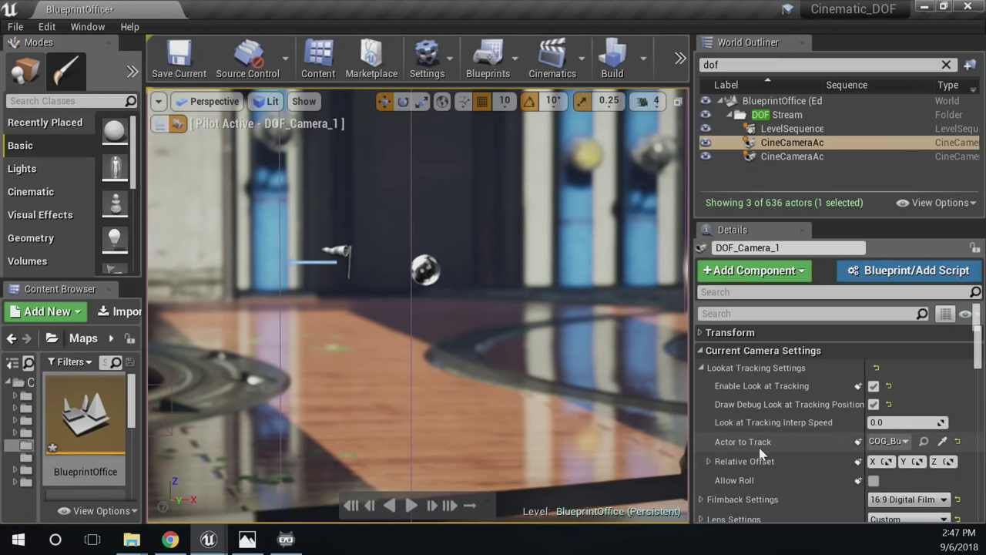
Expand Relative Offset and adjust it to about X 1.56, Y -0.21 and Z 0.84
left_click(709, 462)
scroll(765, 469, "down", 2)
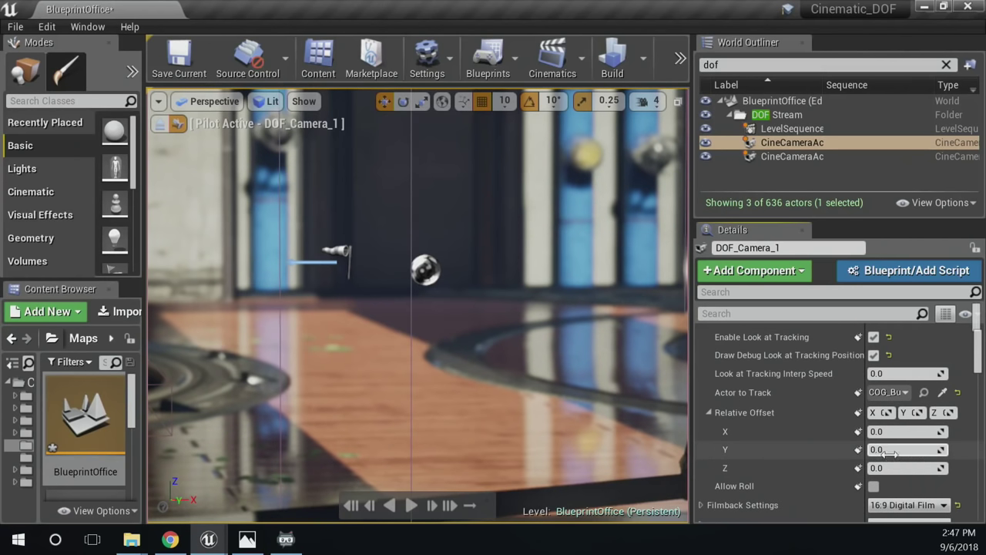
mouse_move(897, 434)
left_mouse_down()
mouse_move(906, 434)
mouse_move(904, 450)
left_mouse_up()
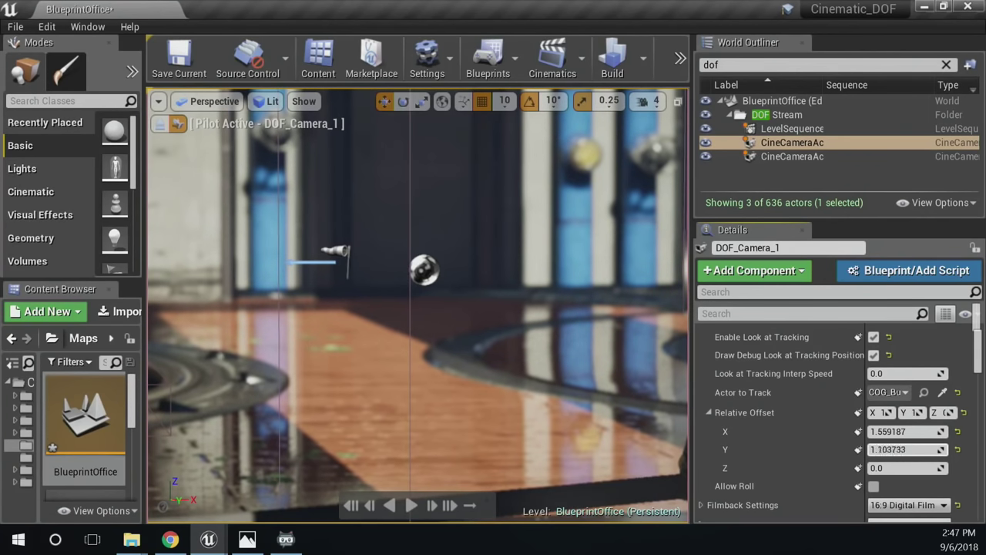
mouse_move(894, 468)
left_mouse_down()
mouse_move(903, 468)
mouse_move(887, 468)
left_mouse_up()
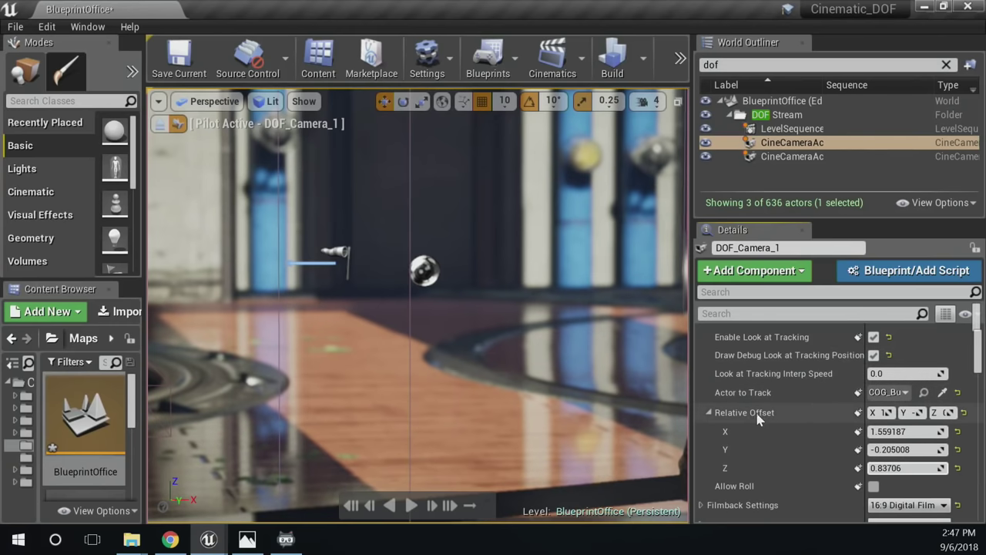
Search the Actor to Track choices for "third" and track the grey mannequin on the far walkway
left_click(904, 394)
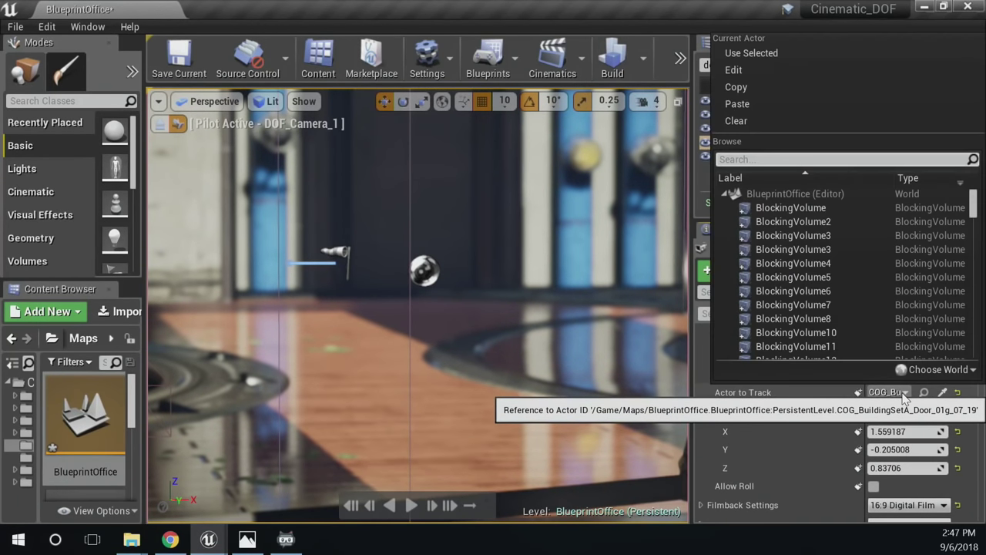
left_click(780, 161)
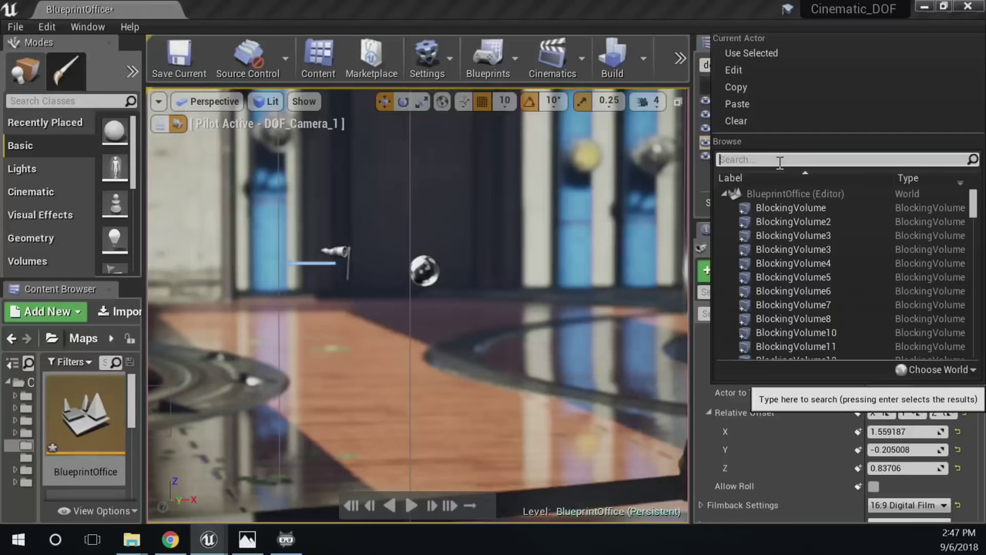
type("third")
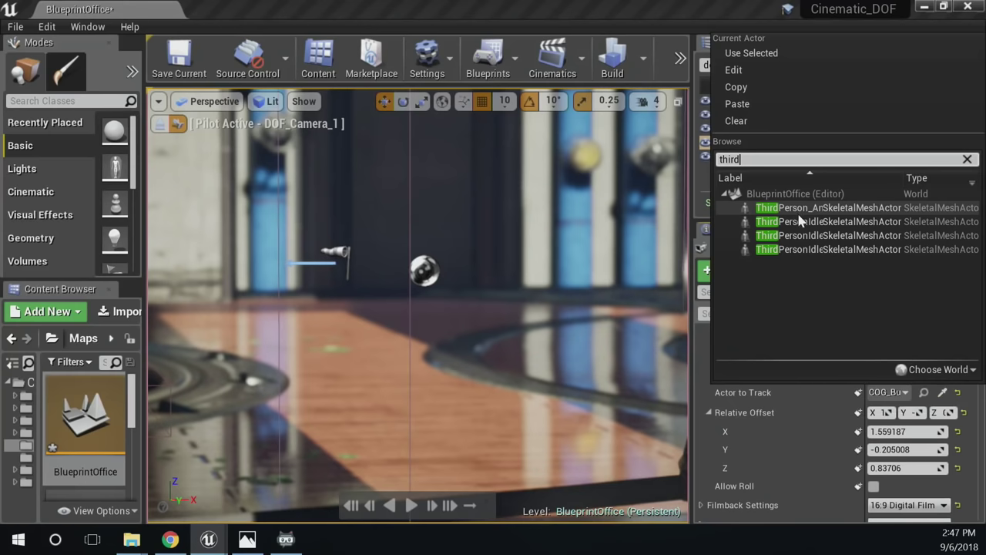
left_click(798, 211)
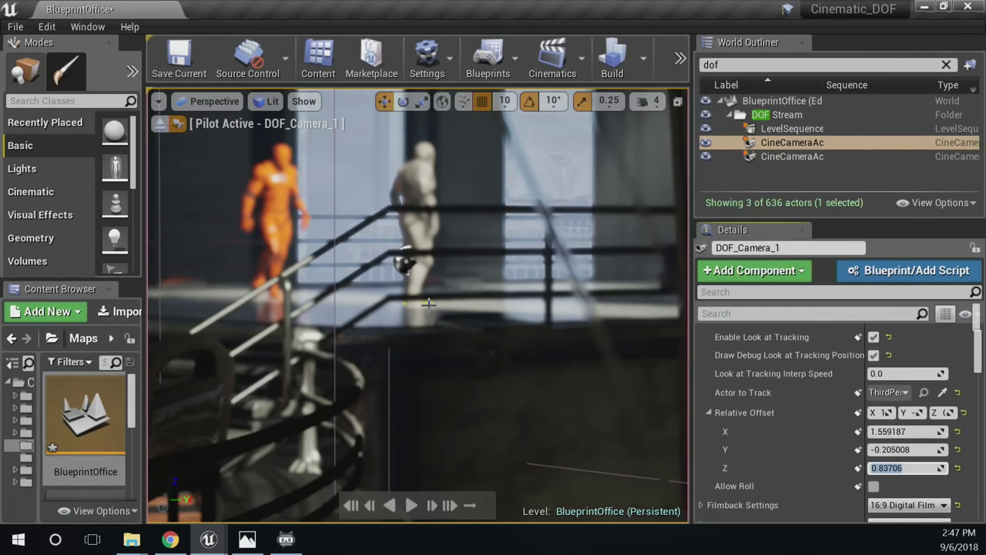
Reset the tracking Relative Offset to defaults and adjust it to about X -0.11, Y -1.75 and Z -0.53
left_click(958, 468)
left_click(958, 450)
left_click(958, 432)
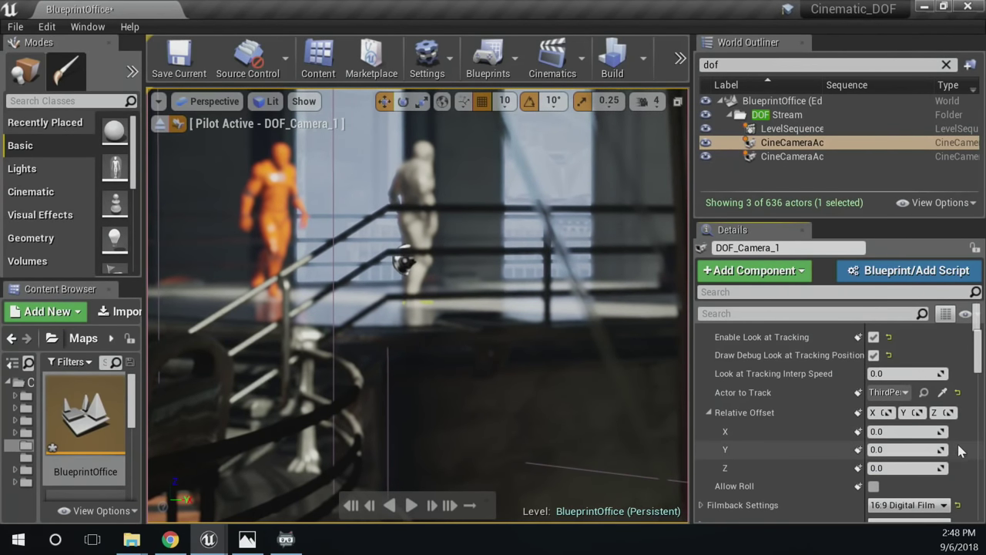
left_click_drag(938, 470, 913, 431)
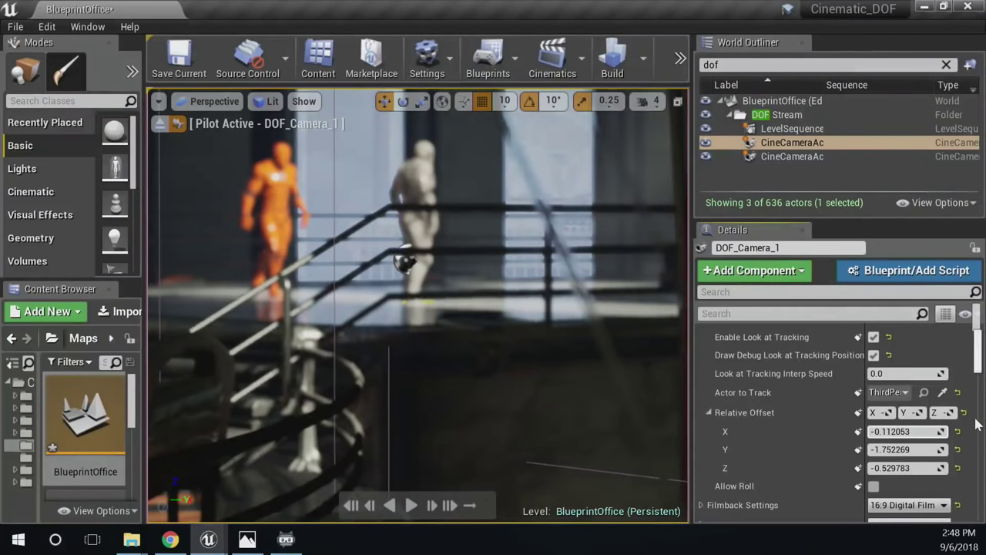
Change DOF_Camera_1's Actor to Track to the blue mannequin's ThirdPersonIdle actor, found by searching "third"
left_click(886, 393)
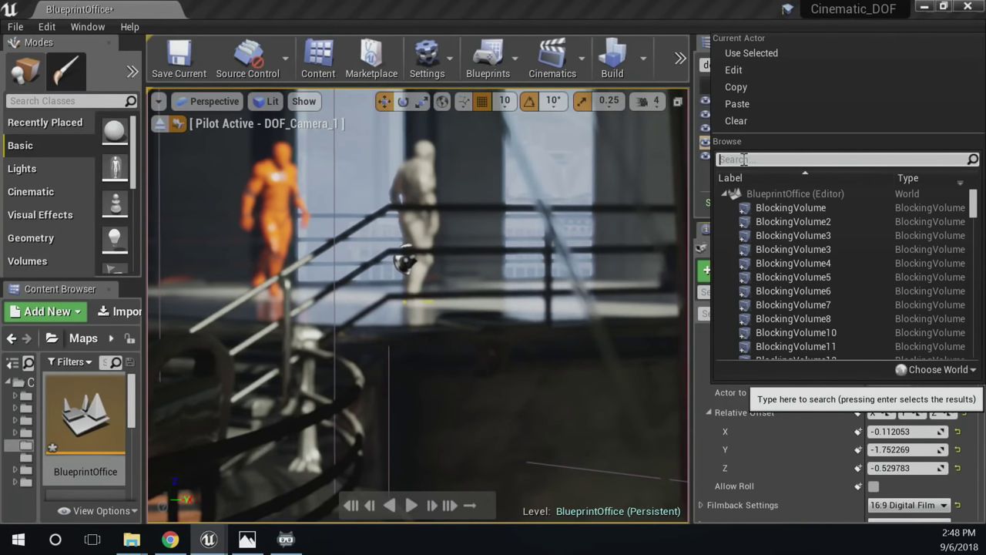
type("third")
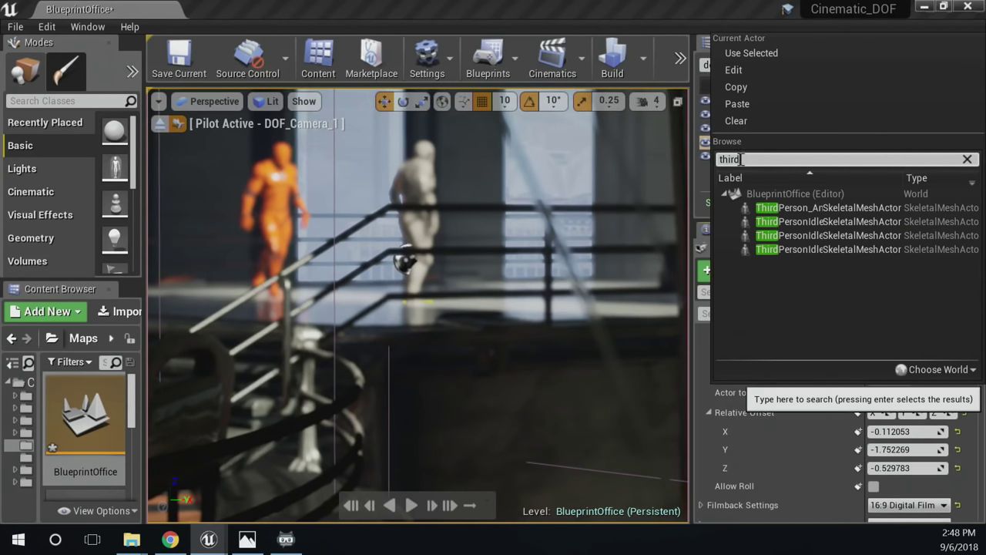
left_click(828, 235)
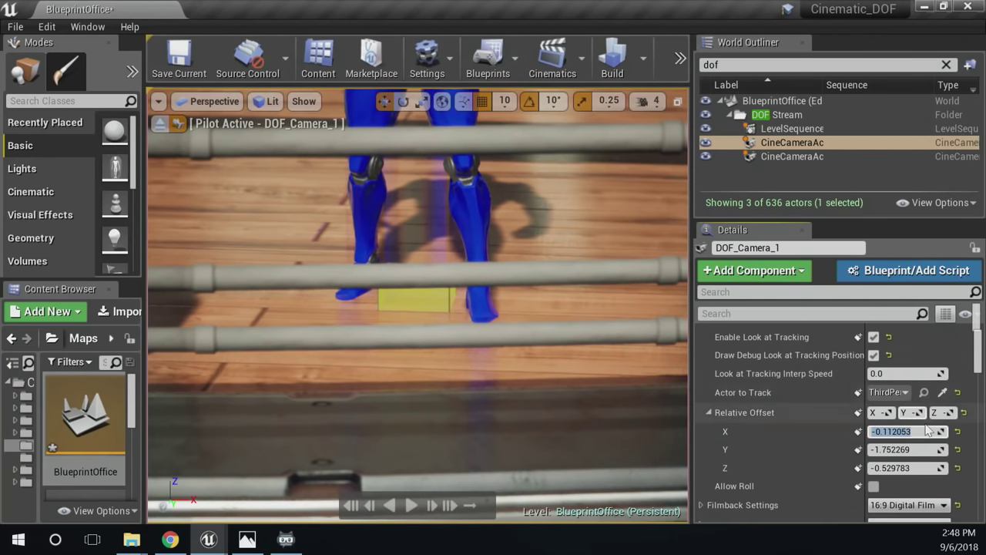
Reset the Relative Offset's Z value and raise it to about 0.54
left_click_drag(925, 467, 941, 467)
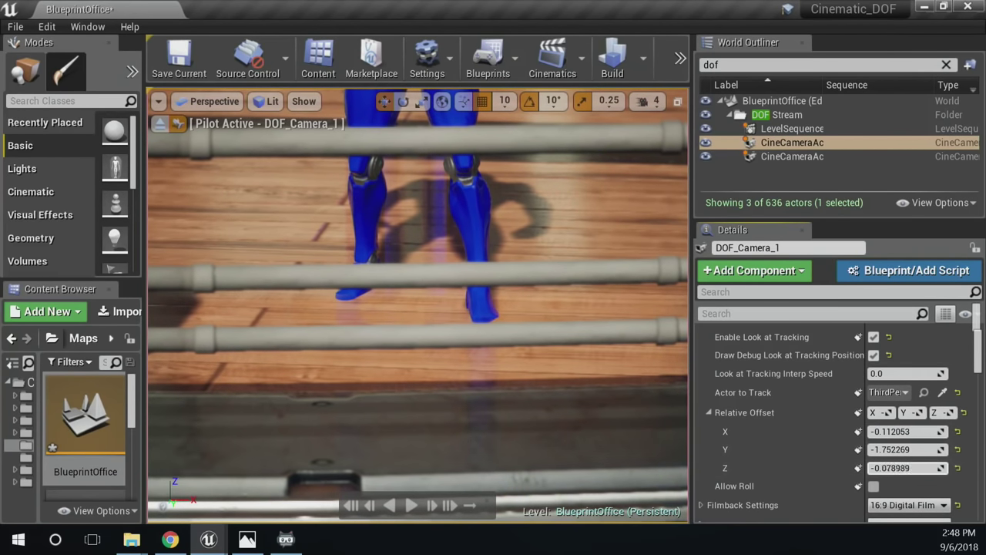
left_click(958, 468)
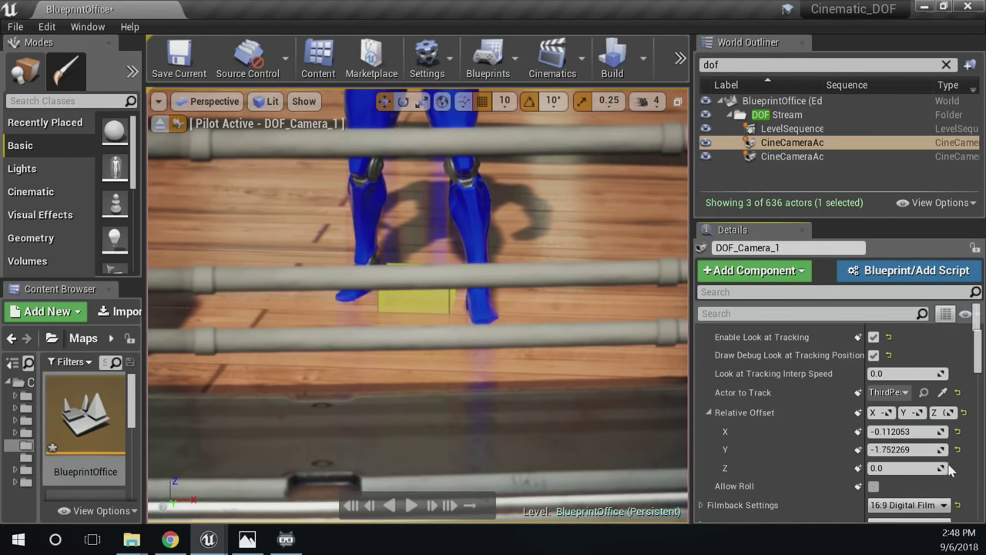
left_click_drag(925, 468, 941, 468)
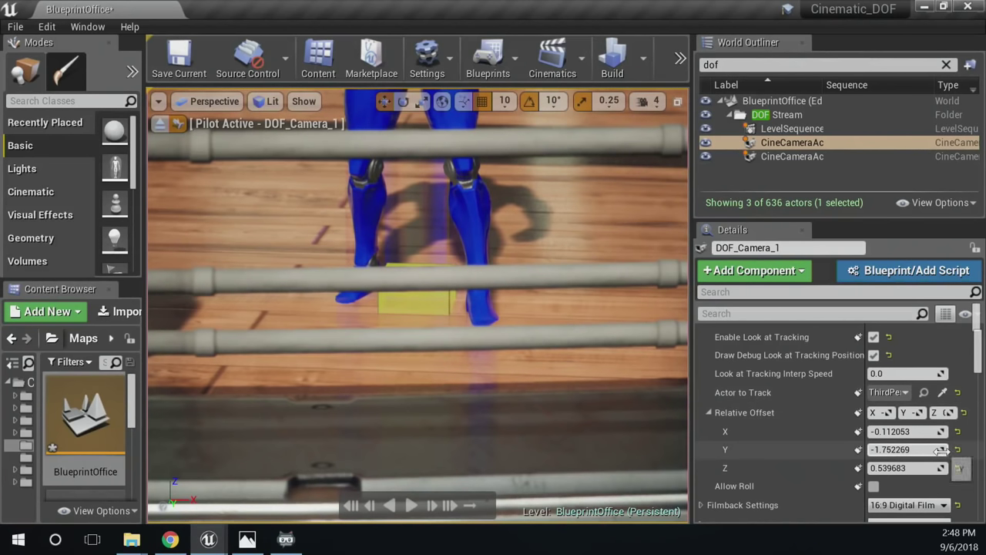
Adjust the tracking Relative Offset's Y to about 0.17 and pilot DOF_Camera_1 with its exact camera view shown
left_click_drag(942, 450, 928, 450)
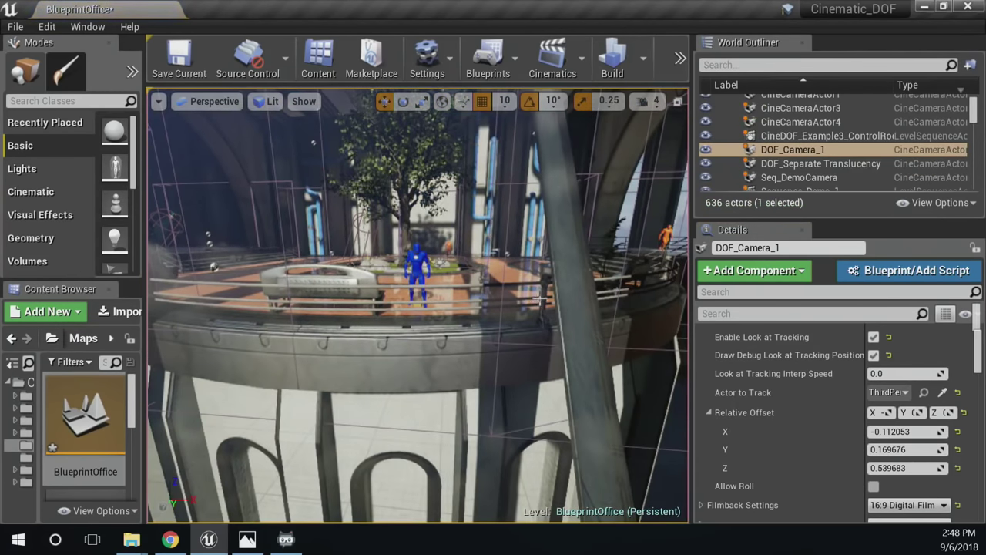
left_click(210, 101)
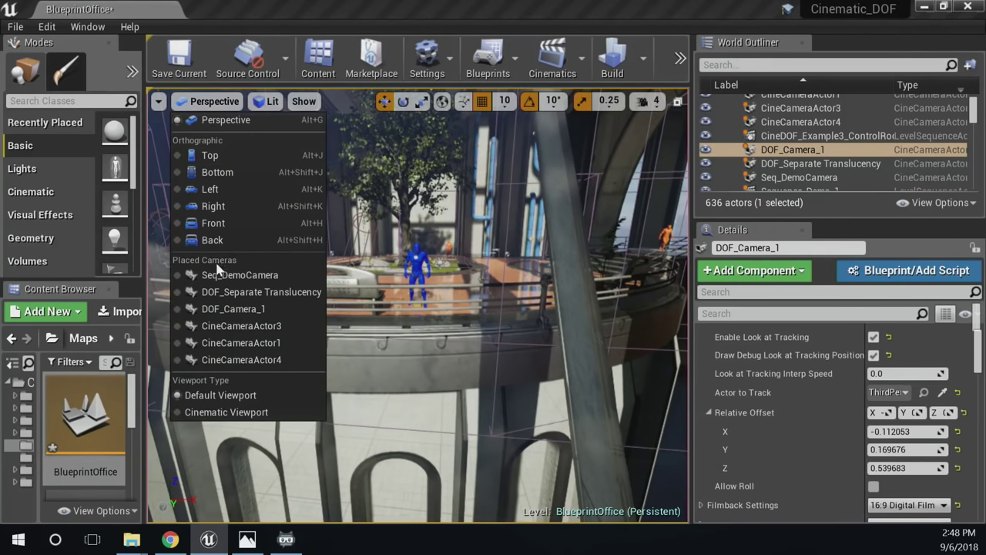
left_click(223, 310)
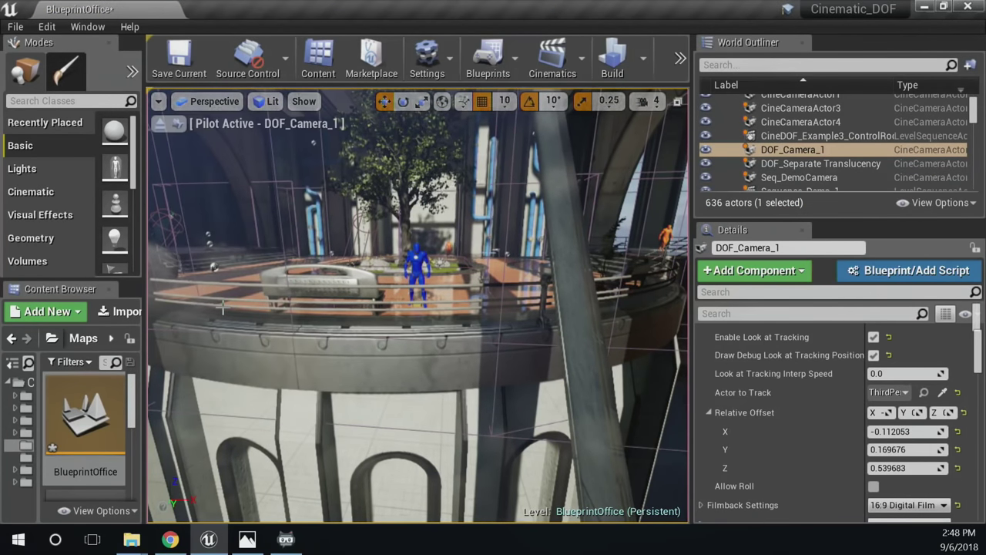
left_click(177, 125)
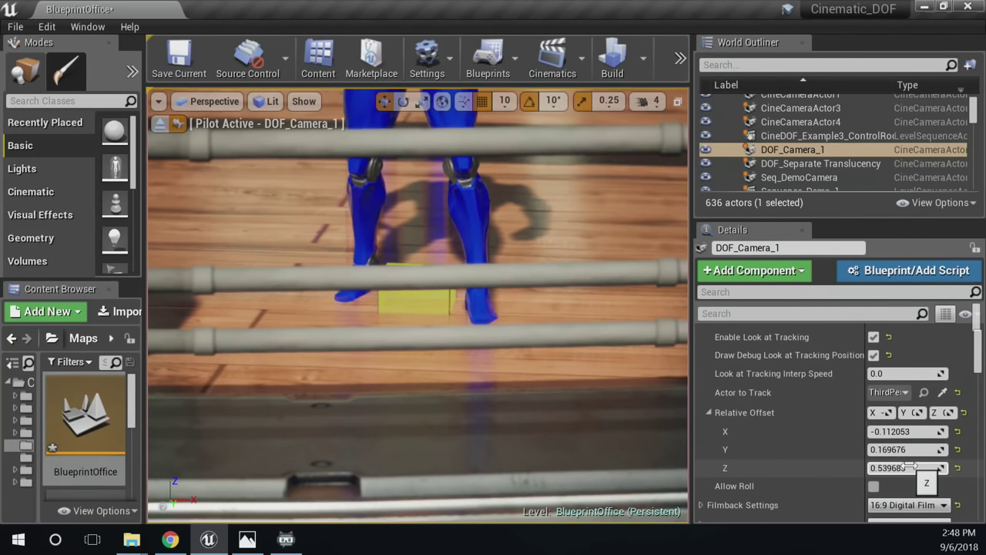
Adjust the Relative Offset to about Y -1368.39 and Z 187.58, and bring up DOF_Camera_1's Focus Settings
left_click_drag(909, 466, 894, 451)
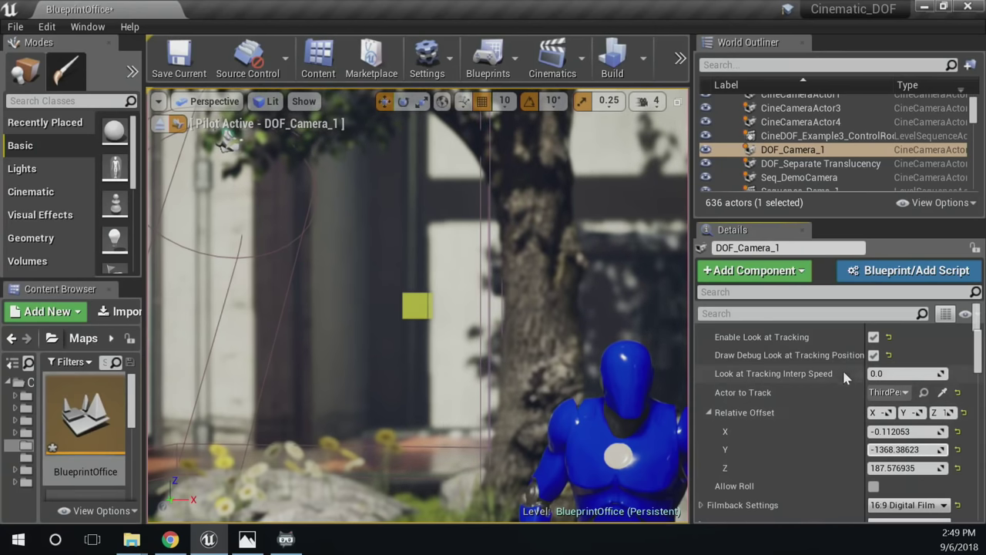
scroll(866, 426, "down", 5)
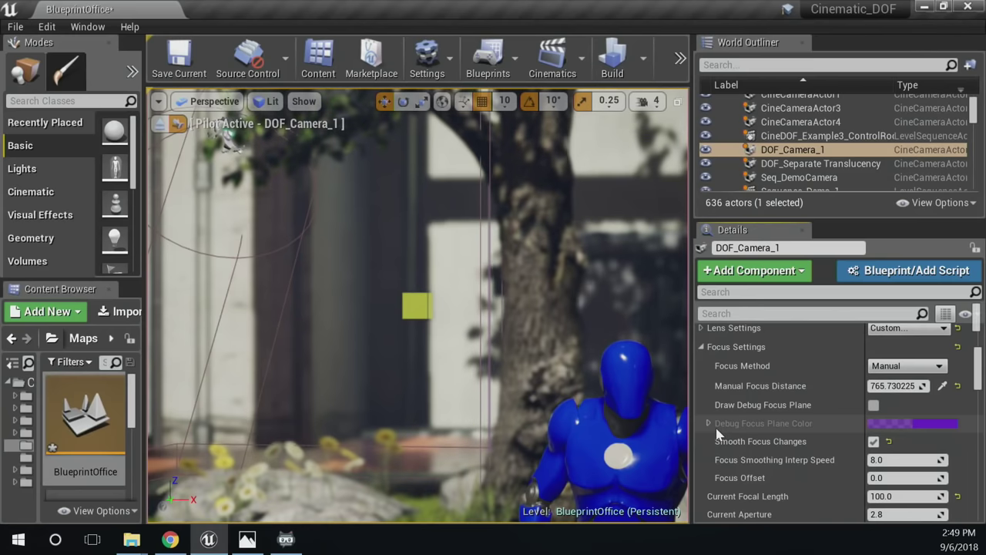
mouse_move(717, 435)
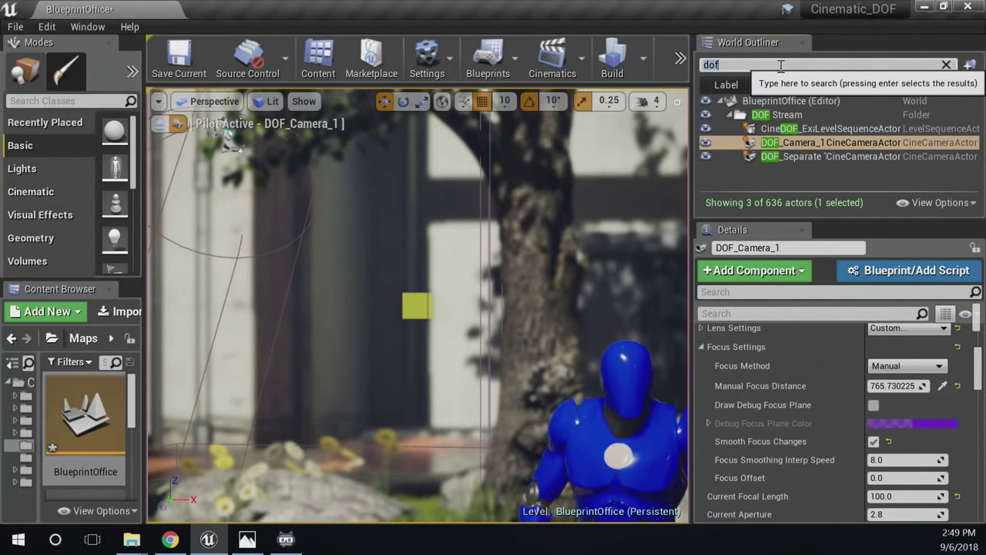
Search the level's actors for "seq" and select the Seq_DemoCamera cine camera
key("BackSpace")
key("BackSpace")
key("BackSpace")
type("seq")
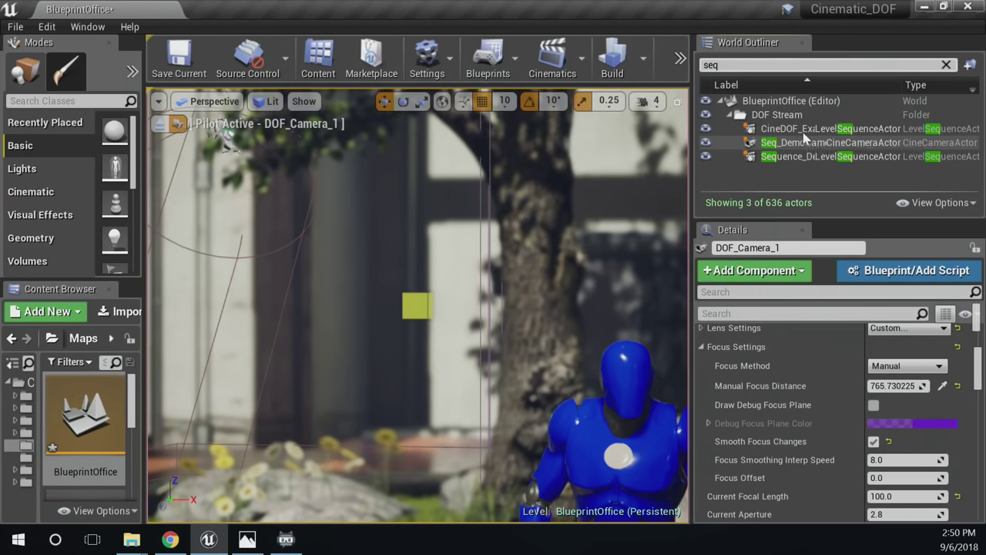
left_click(789, 143)
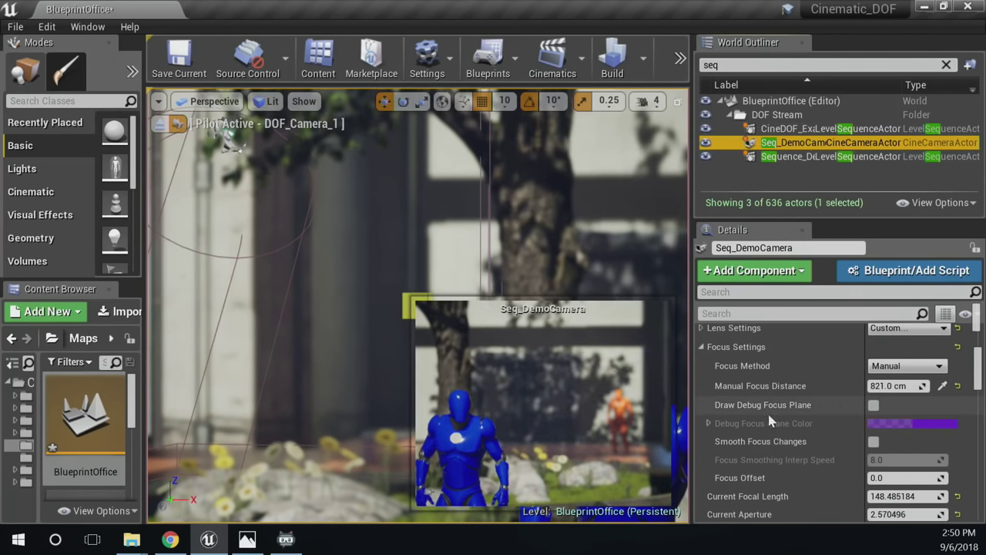